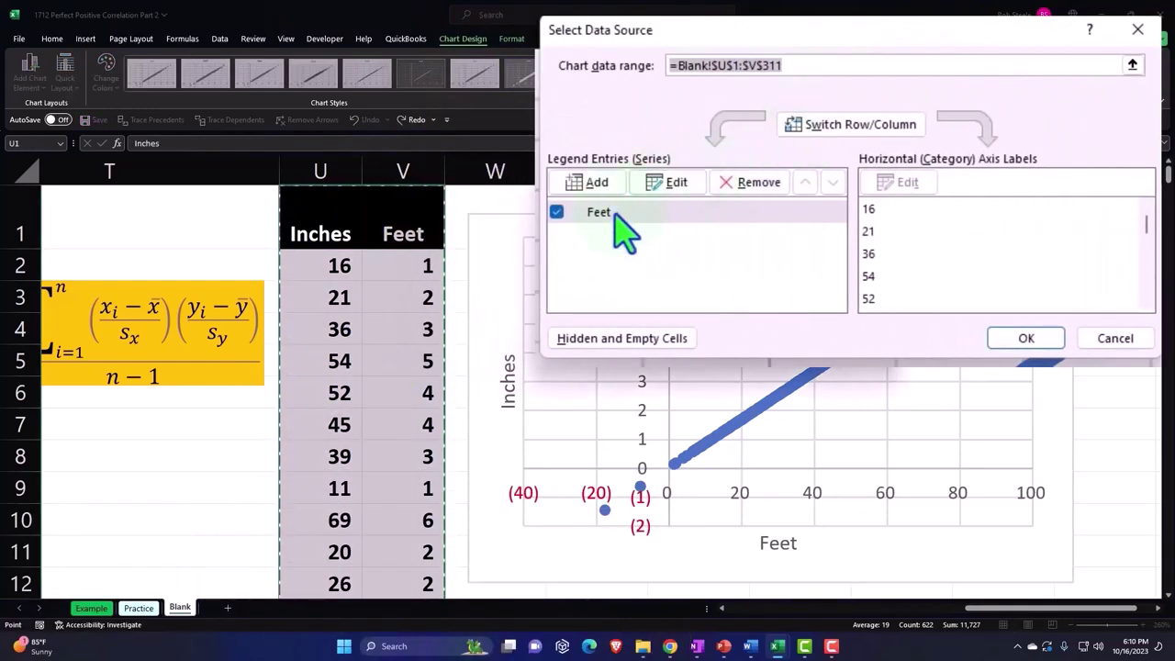
- Point the Feet series' X values at the Feet column range V2:V311
{"action": "left_click", "coordinate": [666, 183]}
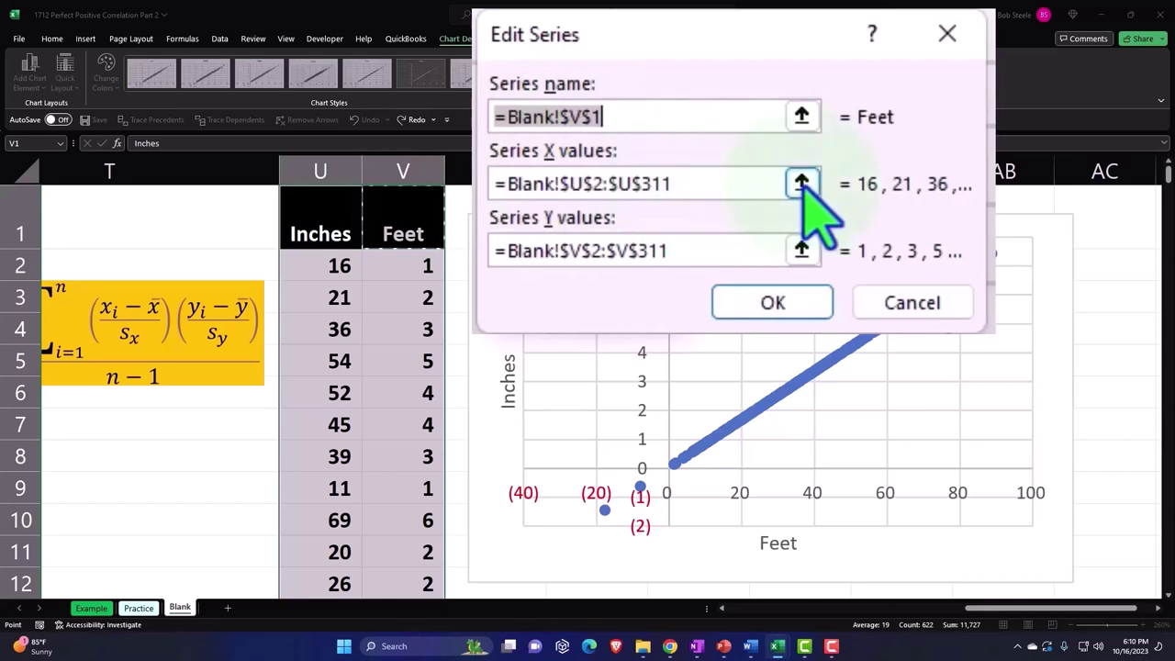
{"action": "left_click", "coordinate": [802, 183]}
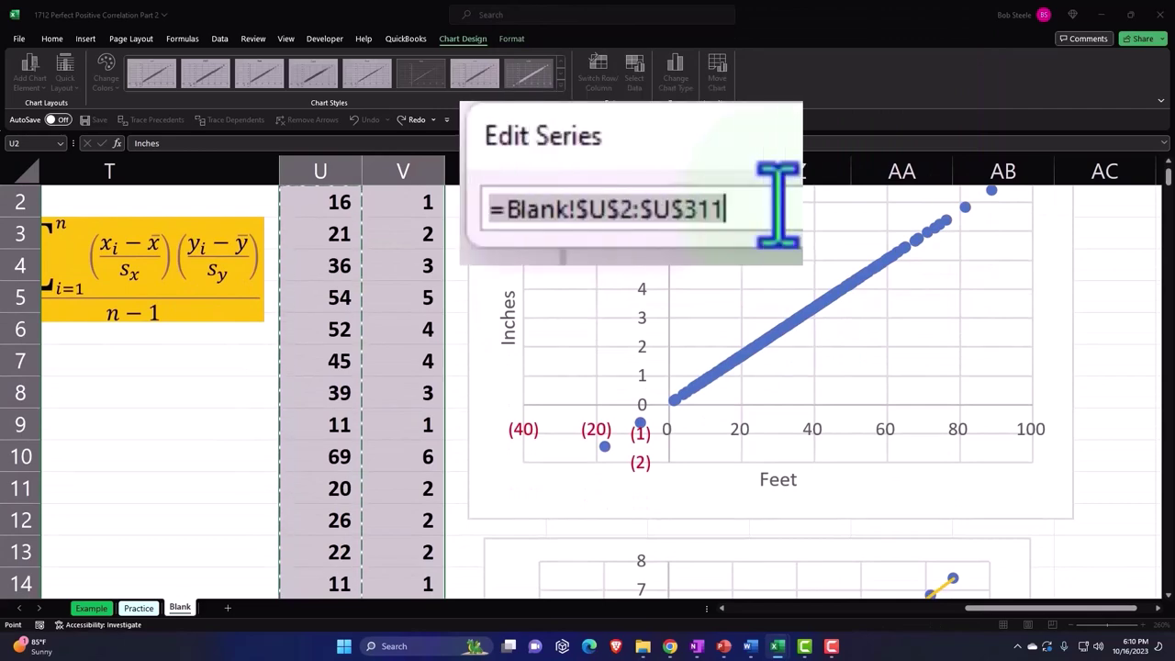
{"action": "key", "text": "Delete"}
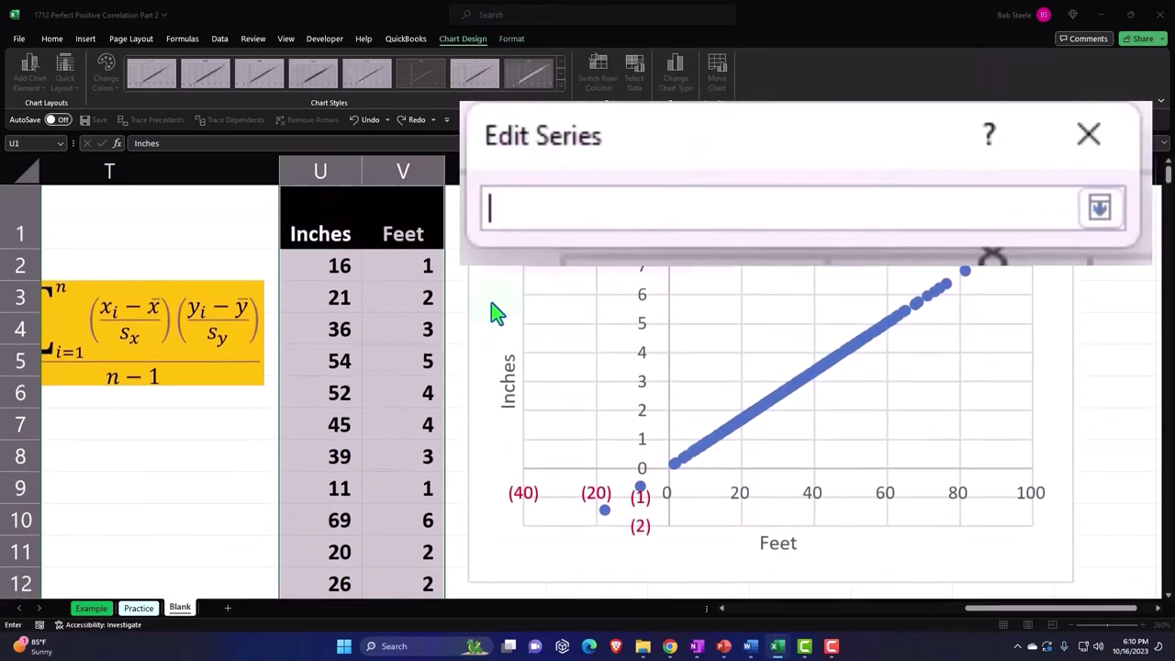
{"action": "left_click", "coordinate": [416, 265]}
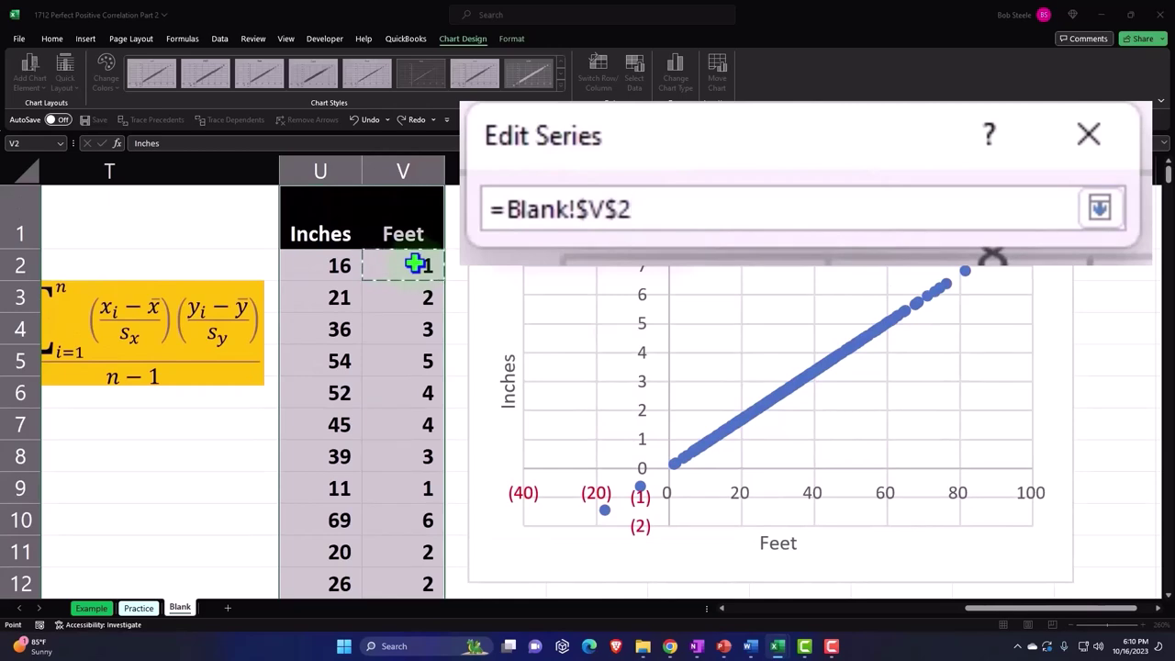
{"action": "key", "text": "ctrl+shift+Down"}
{"action": "key", "text": "Return"}
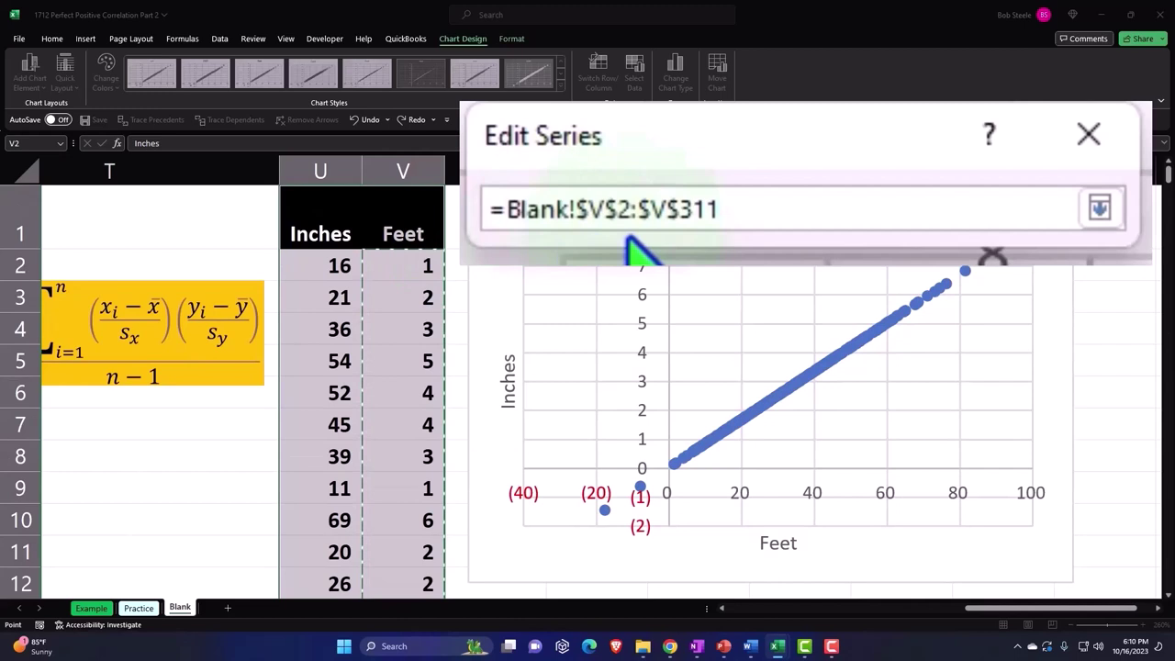
{"action": "left_click", "coordinate": [675, 226]}
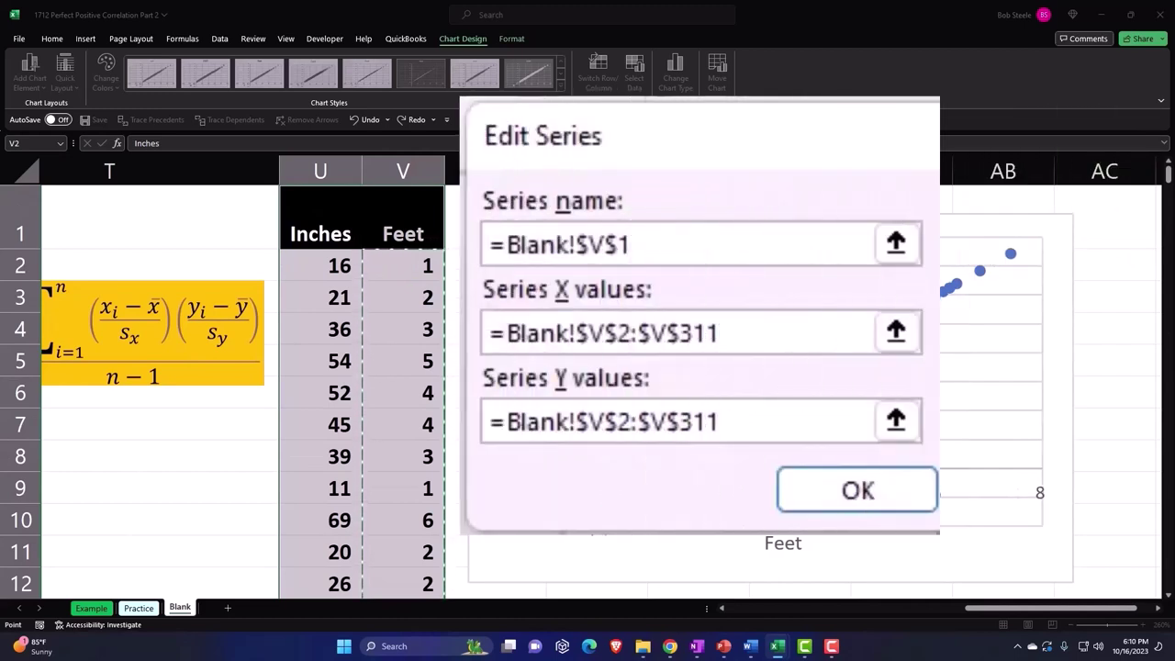
- Set the Feet series' Y values to Inches range U2:U311 and confirm the series edit
{"action": "left_click", "coordinate": [898, 421]}
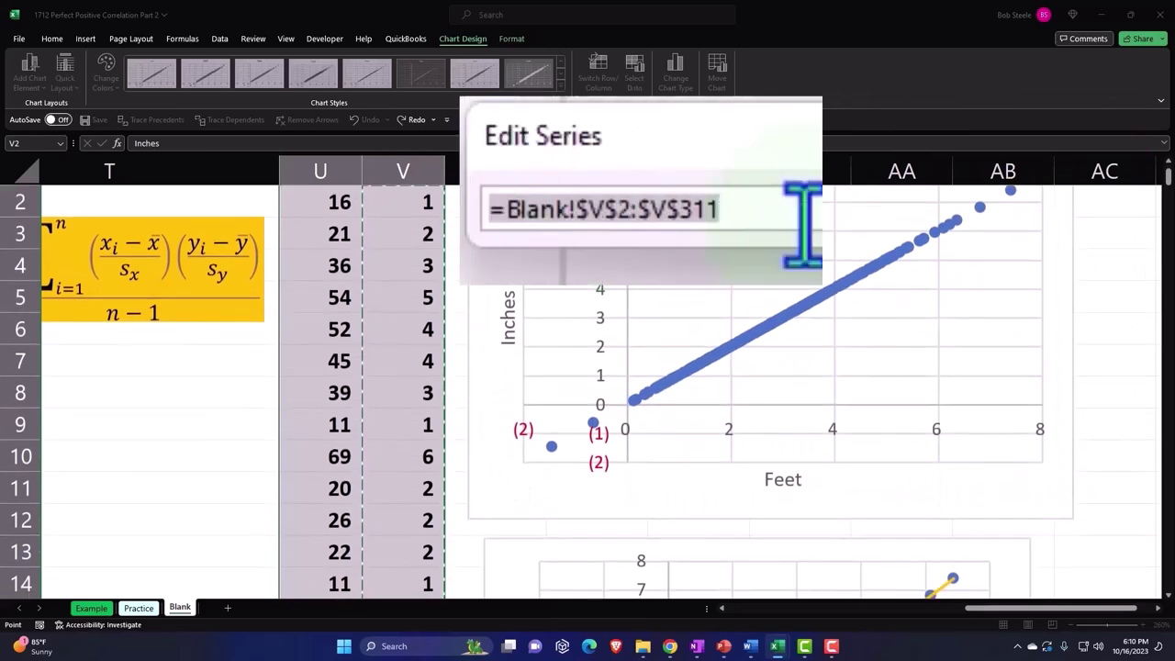
{"action": "key", "text": "BackSpace"}
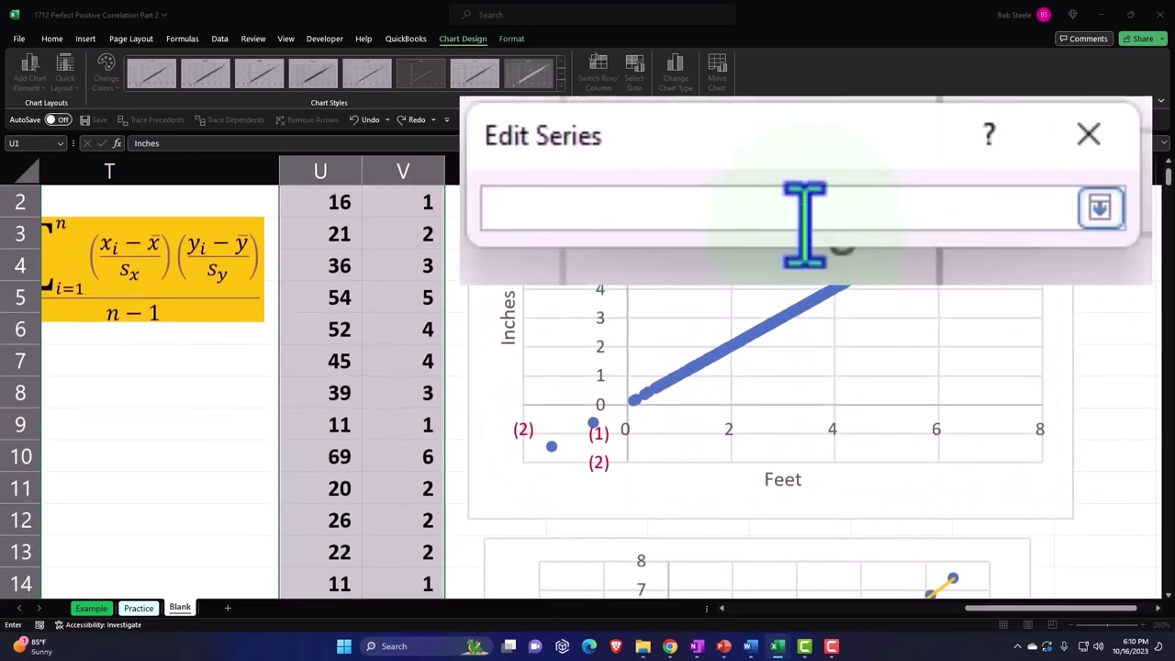
{"action": "scroll", "coordinate": [459, 288], "scroll_direction": "up", "scroll_amount": 1}
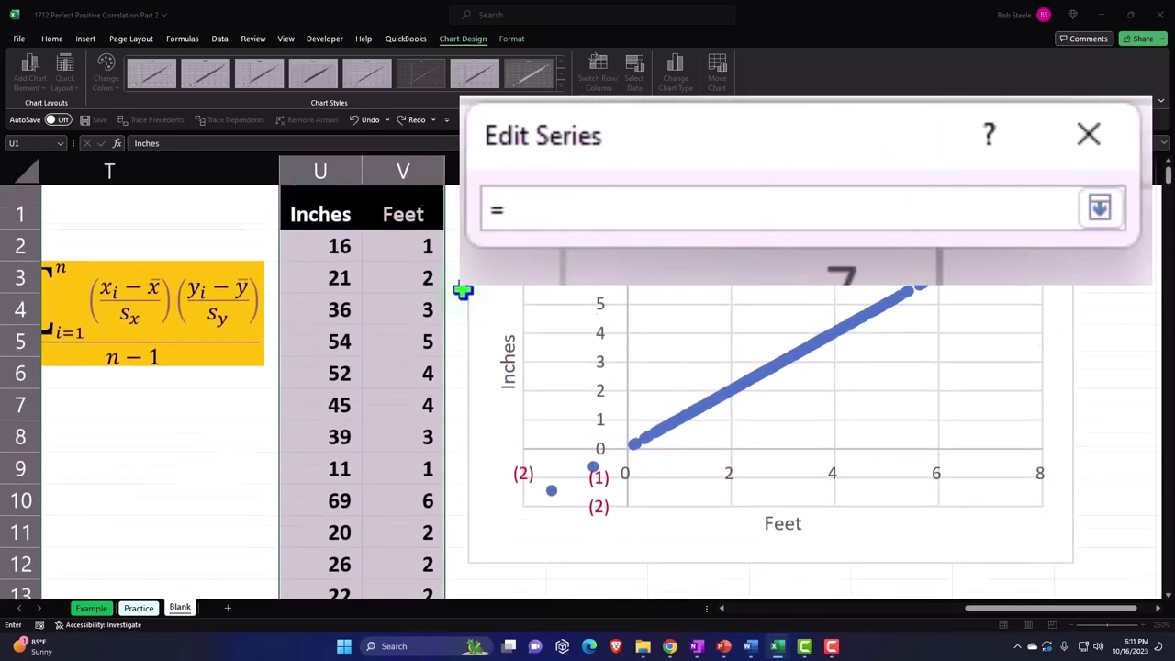
{"action": "left_click", "coordinate": [328, 261]}
{"action": "key", "text": "ctrl+shift+Down"}
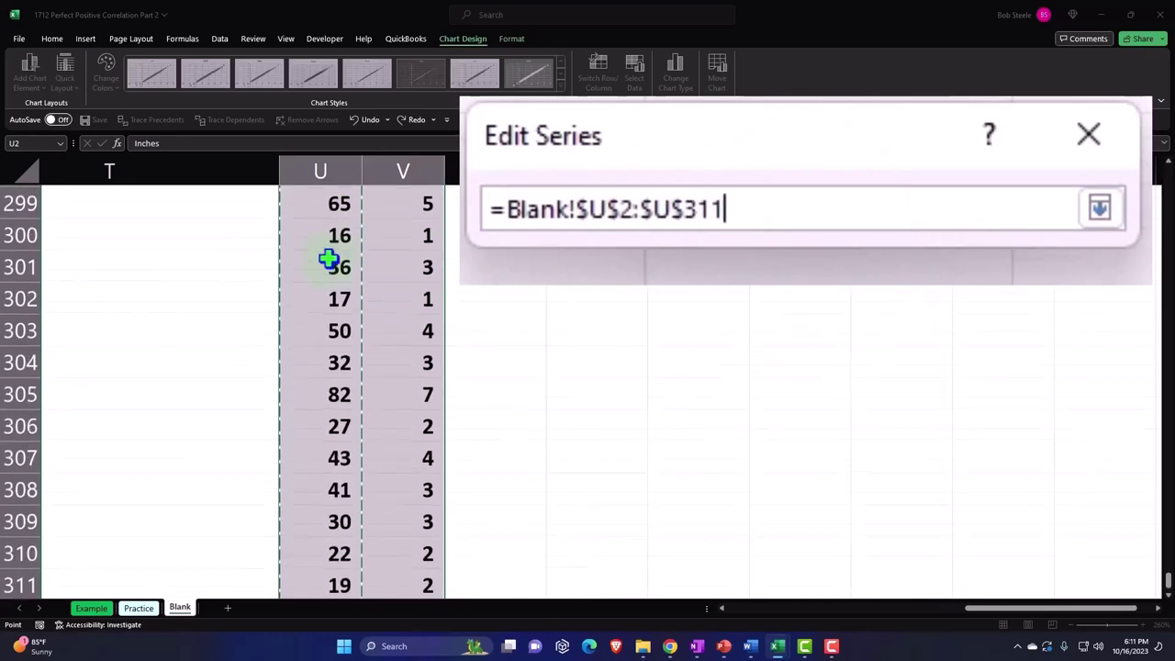
{"action": "key", "text": "ctrl+BackSpace"}
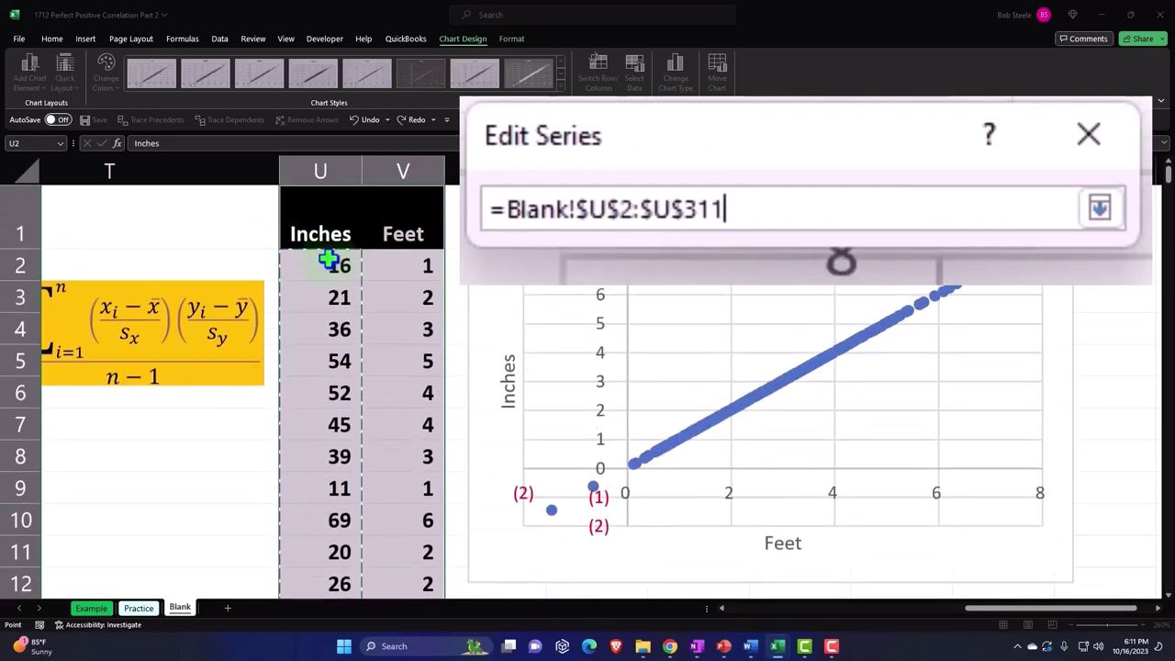
{"action": "left_click", "coordinate": [671, 225]}
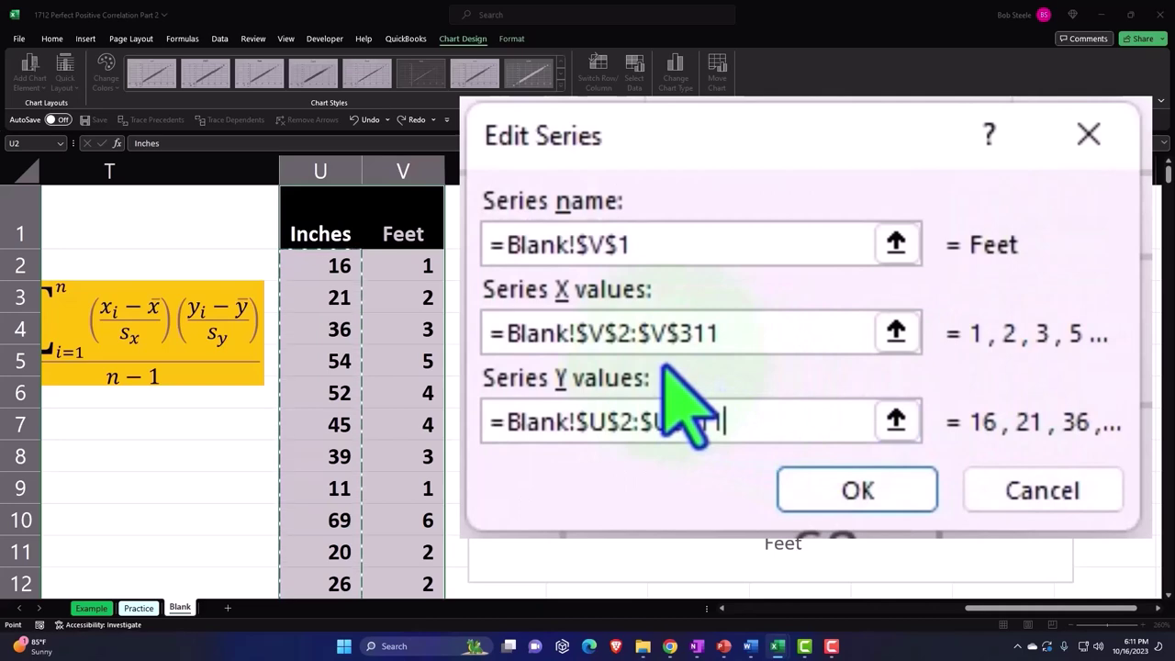
{"action": "left_click", "coordinate": [602, 302]}
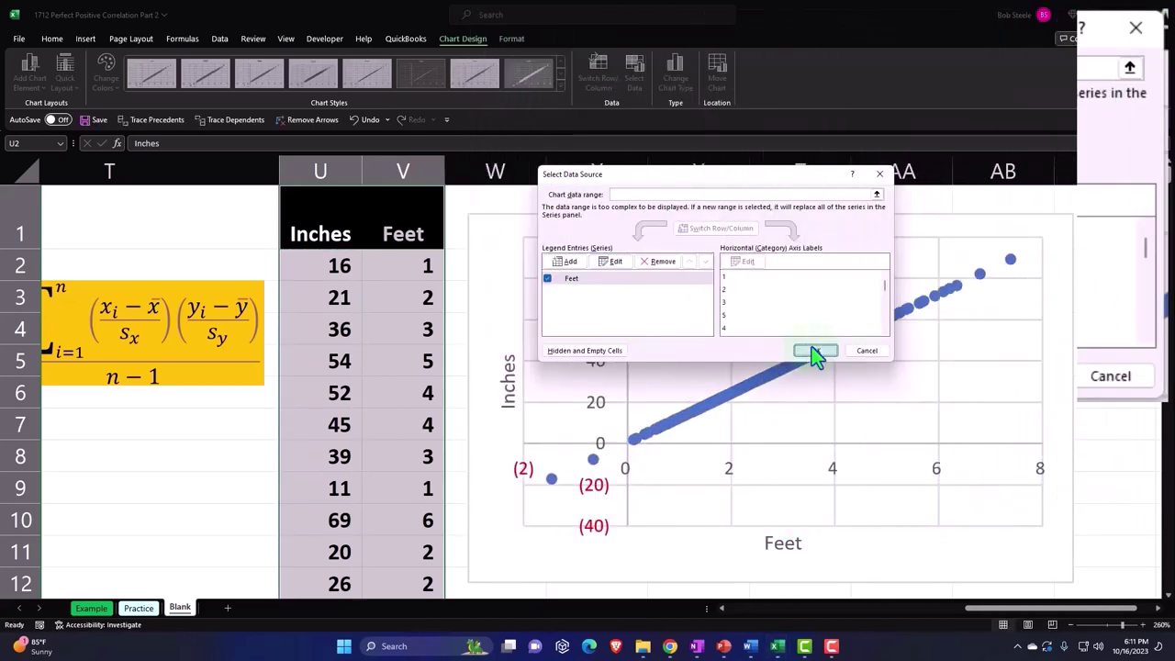
- Close Select Data Source so the scatter chart plots Inches against Feet as a rising line
{"action": "left_click", "coordinate": [815, 350]}
{"action": "scroll", "coordinate": [805, 359], "scroll_direction": "down", "scroll_amount": 4}
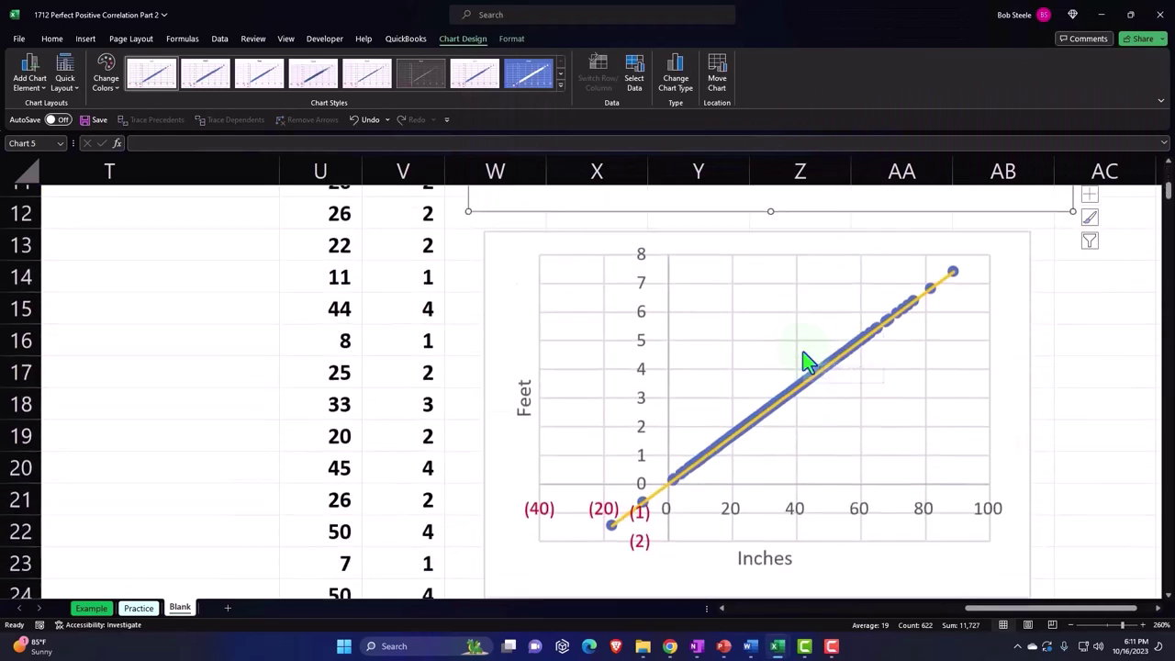
{"action": "scroll", "coordinate": [805, 407], "scroll_direction": "up", "scroll_amount": 4}
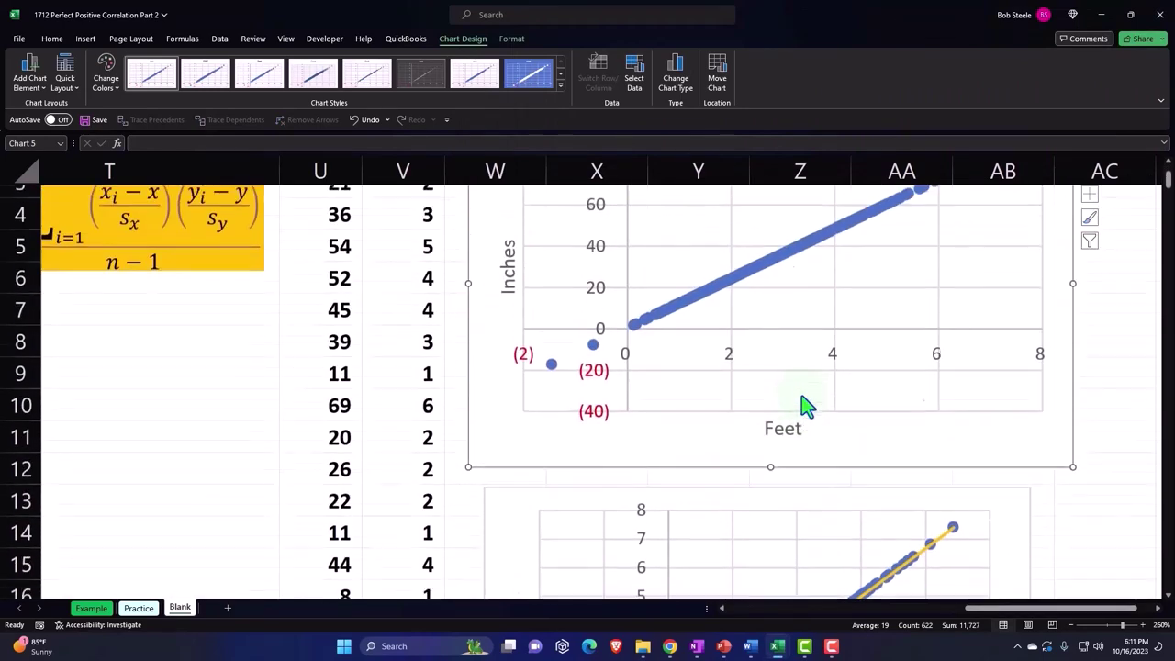
{"action": "key", "text": "super+plus"}
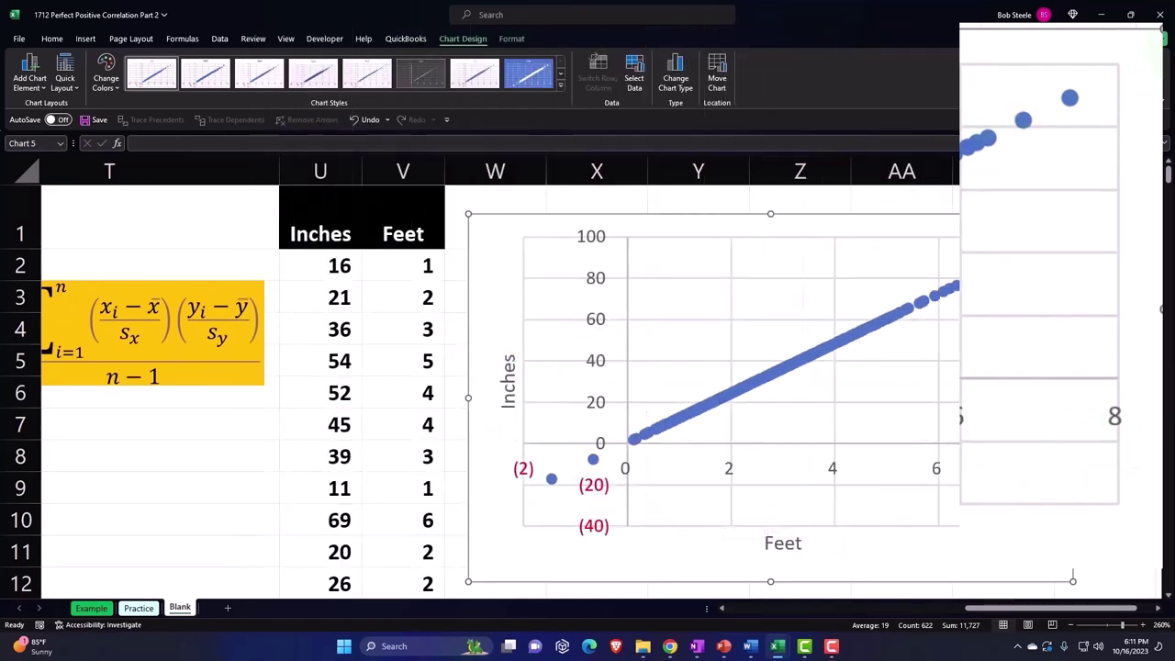
- Add a trendline to the Inches-versus-Feet chart from the Chart Elements list
{"action": "left_click", "coordinate": [1090, 225]}
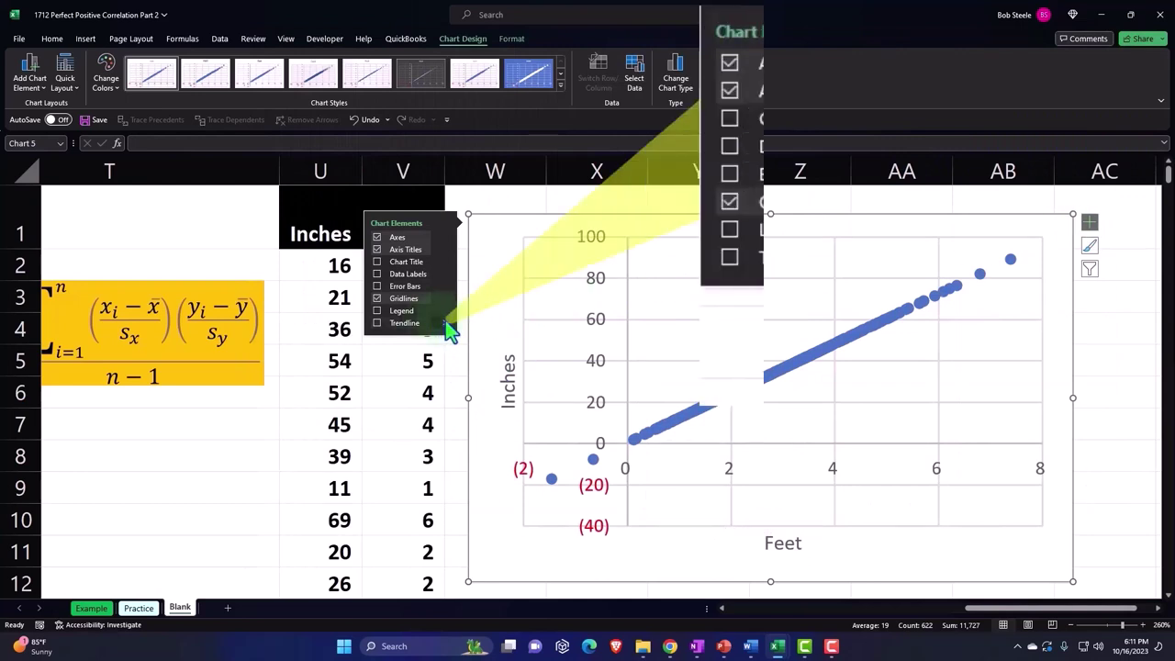
{"action": "mouse_move", "coordinate": [446, 322]}
{"action": "left_click", "coordinate": [377, 322]}
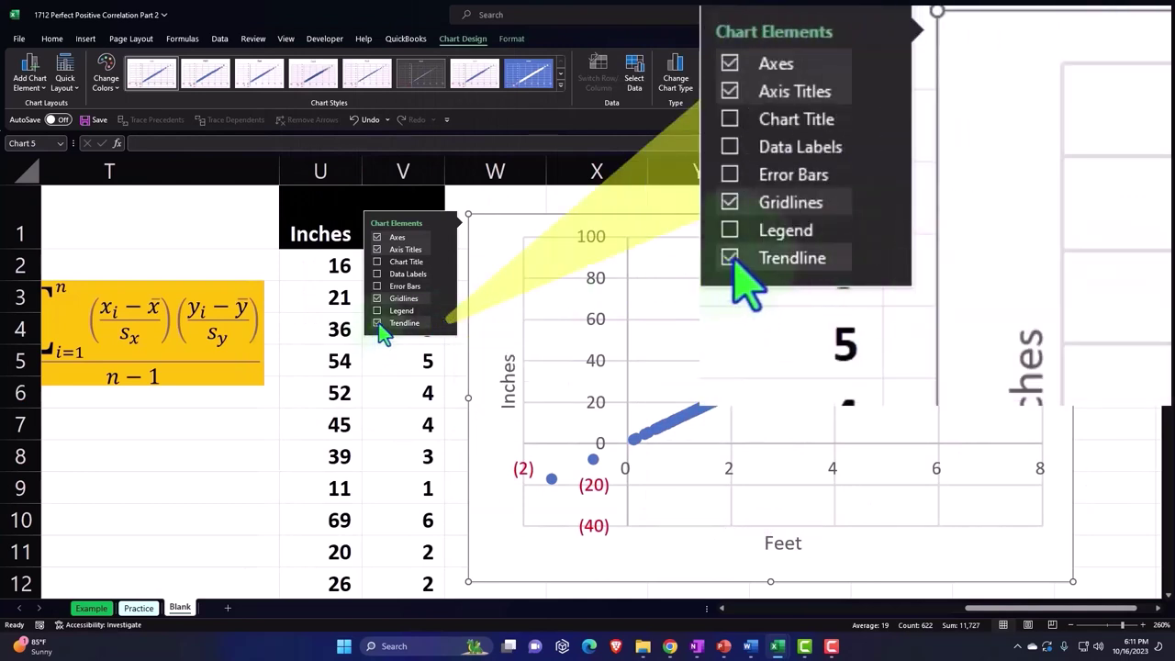
{"action": "mouse_move", "coordinate": [446, 329]}
{"action": "left_click", "coordinate": [476, 363]}
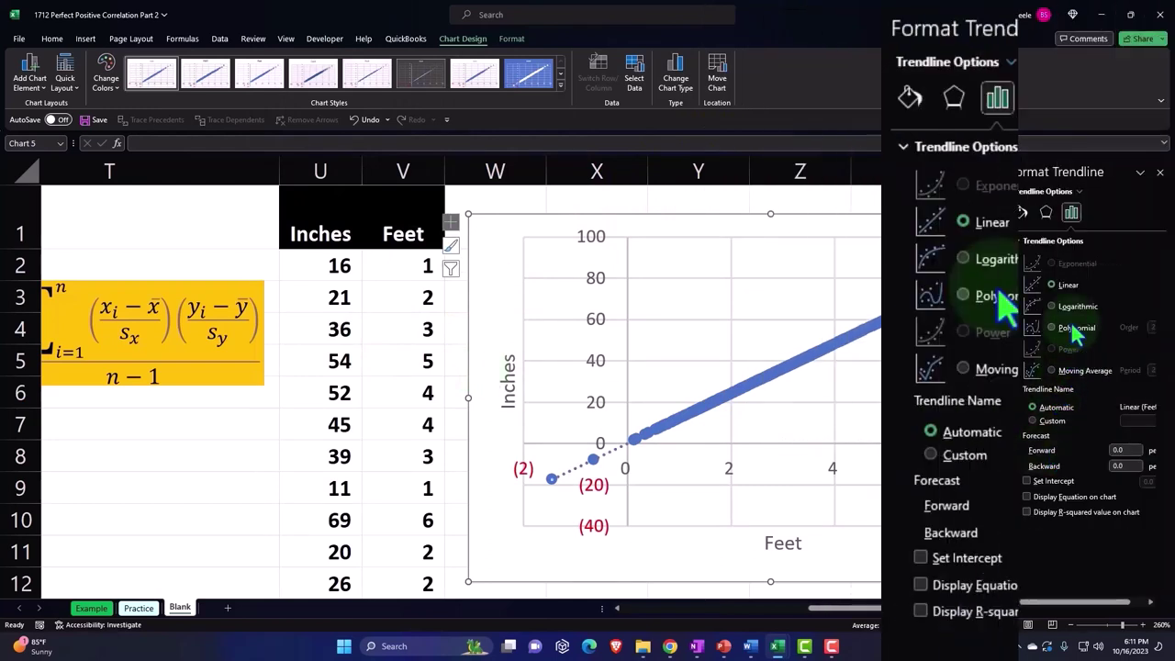
- Make the trendline a solid yellow line
{"action": "left_click", "coordinate": [910, 97]}
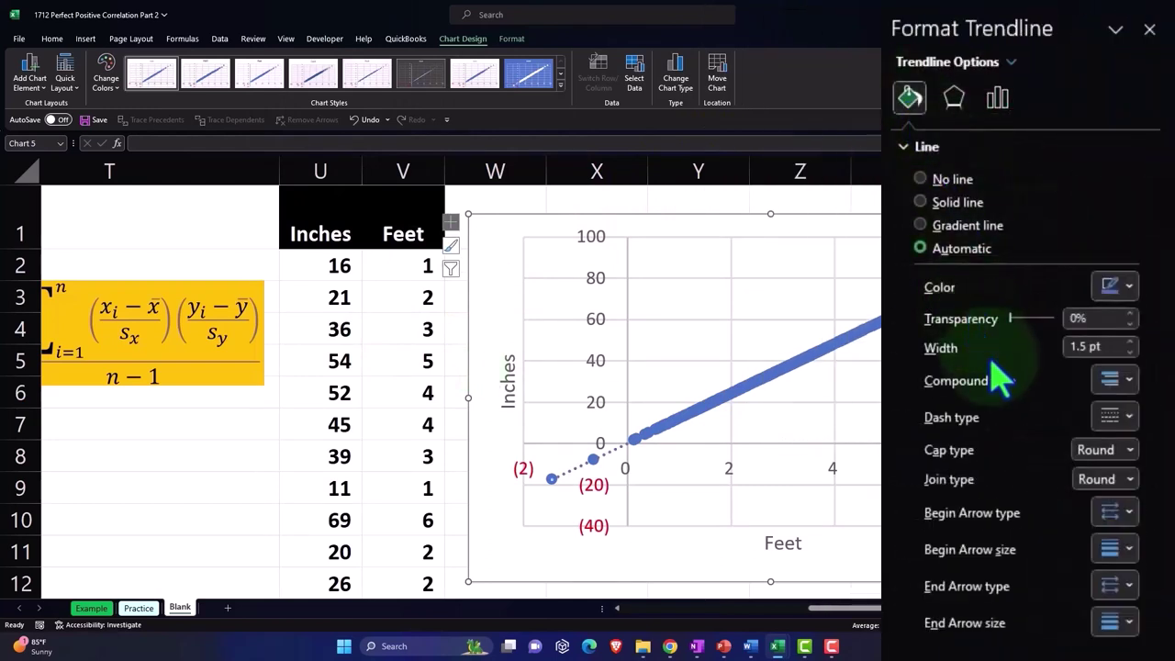
{"action": "left_click", "coordinate": [1120, 418]}
{"action": "left_click", "coordinate": [1131, 454]}
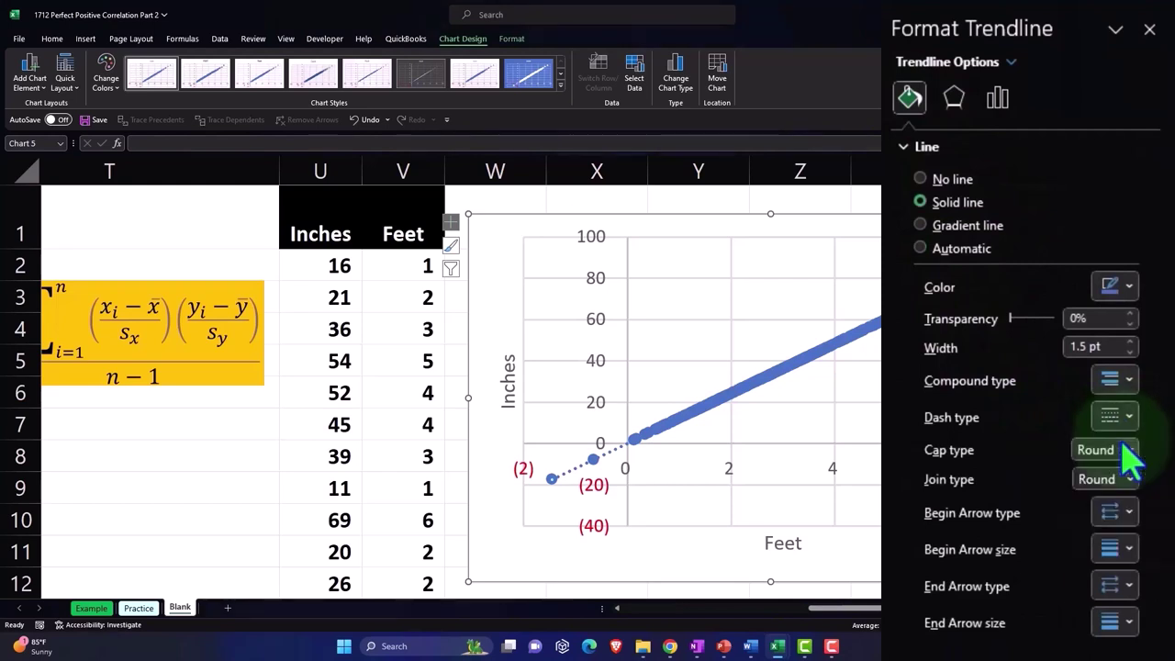
{"action": "left_click", "coordinate": [1129, 289]}
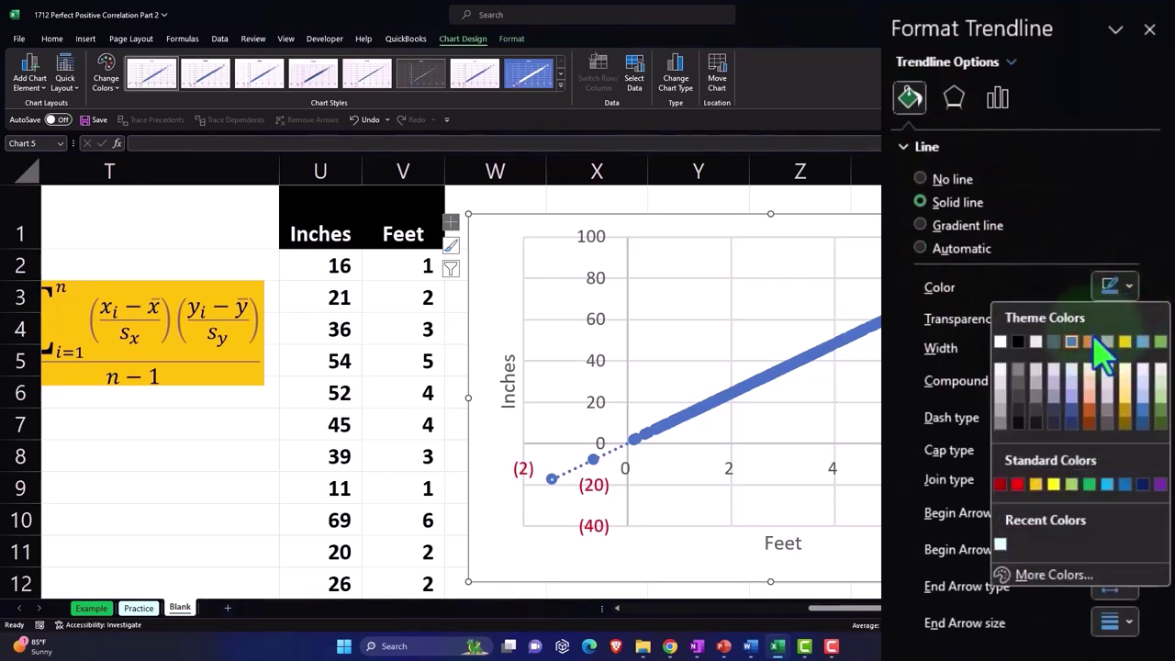
{"action": "left_click", "coordinate": [1035, 486]}
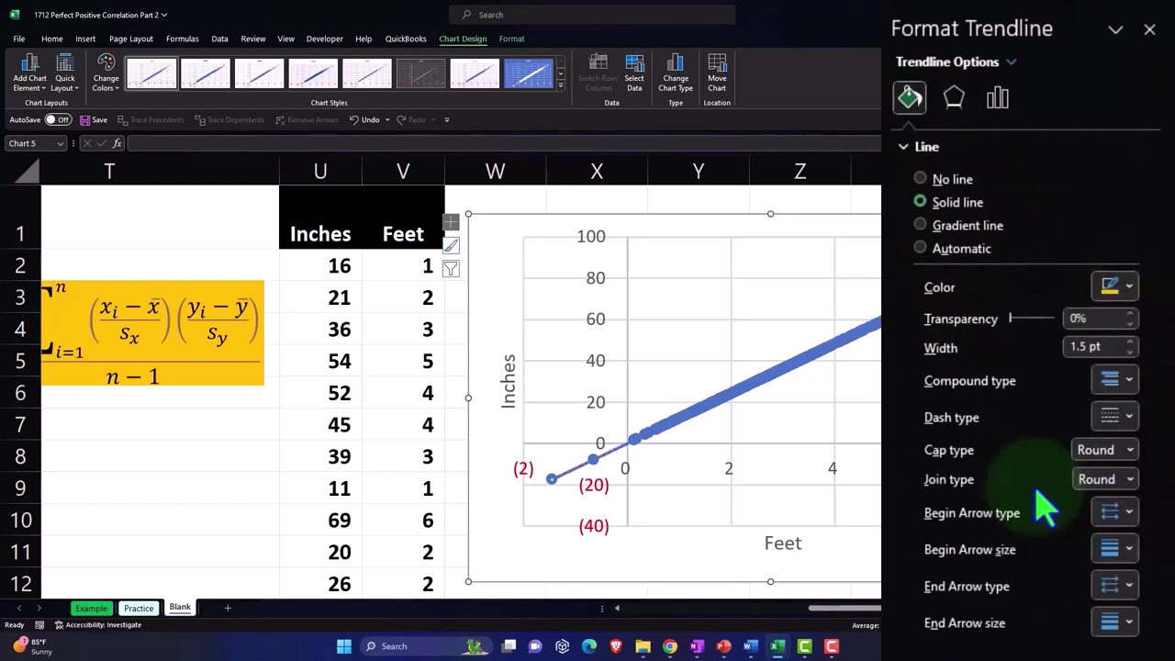
{"action": "left_click", "coordinate": [1132, 289]}
{"action": "left_click", "coordinate": [1034, 487]}
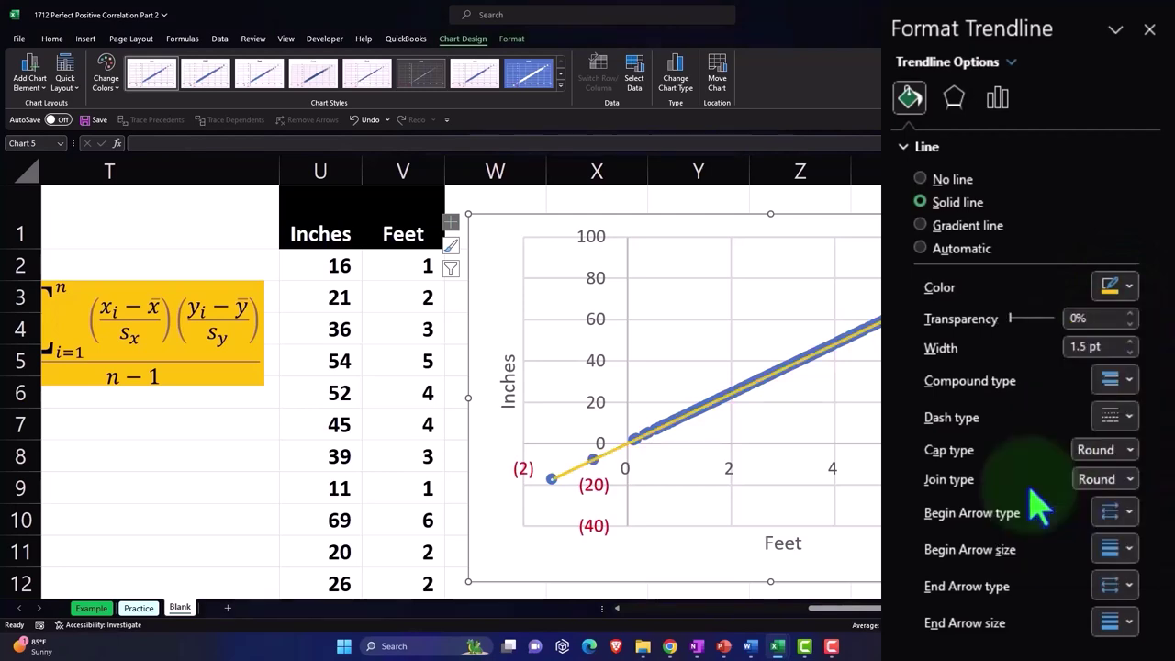
- Close the trendline pane, move the Inches chart below the Feet chart, and shrink it slightly
{"action": "left_click", "coordinate": [1150, 28]}
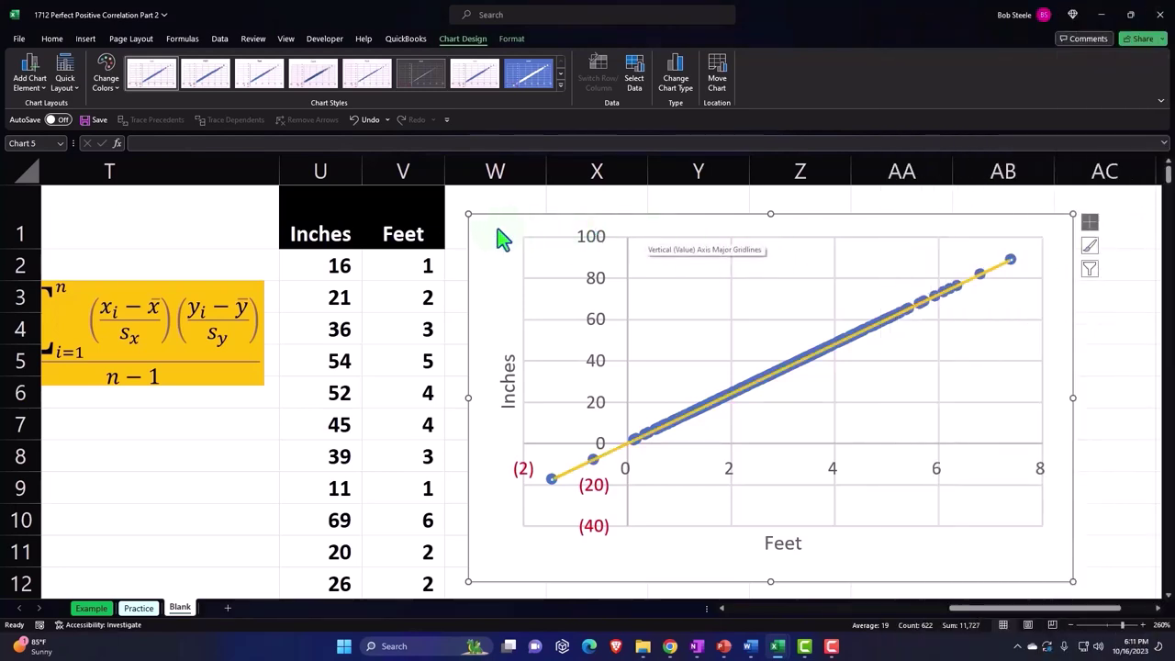
{"action": "left_click_drag", "start_coordinate": [498, 236], "coordinate": [504, 510]}
{"action": "scroll", "coordinate": [579, 338], "scroll_direction": "down", "scroll_amount": 3}
{"action": "left_click_drag", "start_coordinate": [496, 280], "coordinate": [516, 582]}
{"action": "scroll", "coordinate": [522, 317], "scroll_direction": "down", "scroll_amount": 3}
{"action": "left_click_drag", "start_coordinate": [533, 262], "coordinate": [522, 443]}
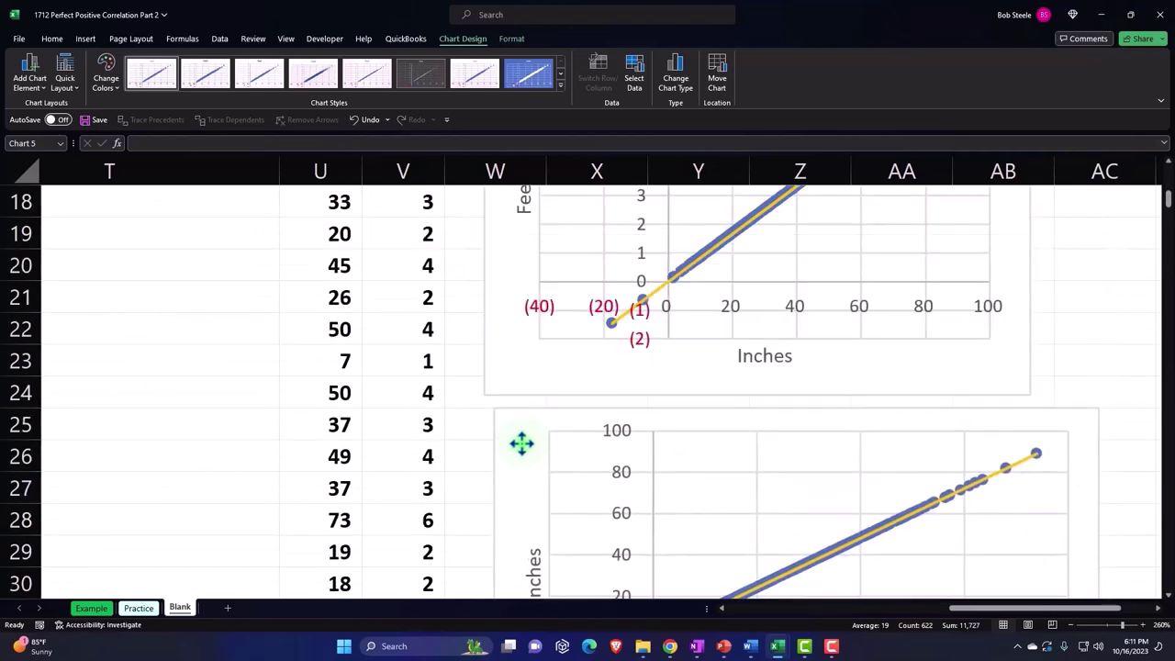
{"action": "scroll", "coordinate": [687, 404], "scroll_direction": "down", "scroll_amount": 2}
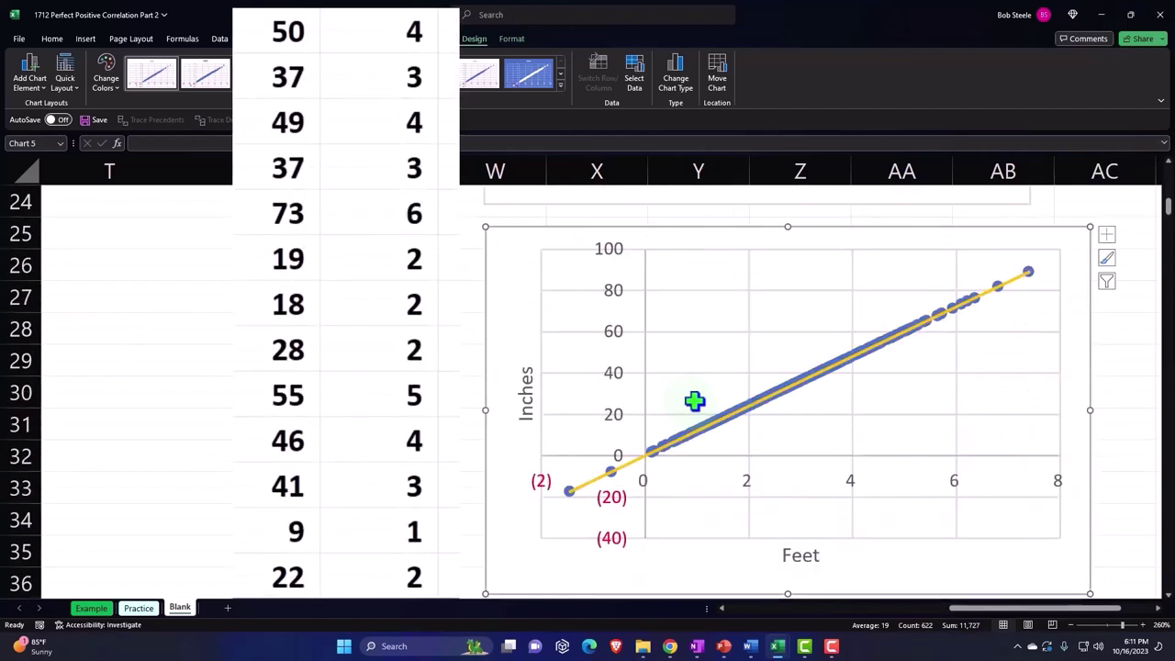
{"action": "scroll", "coordinate": [1086, 498], "scroll_direction": "down", "scroll_amount": 1}
{"action": "left_click_drag", "start_coordinate": [1087, 497], "coordinate": [1042, 476]}
{"action": "scroll", "coordinate": [1023, 486], "scroll_direction": "up", "scroll_amount": 3}
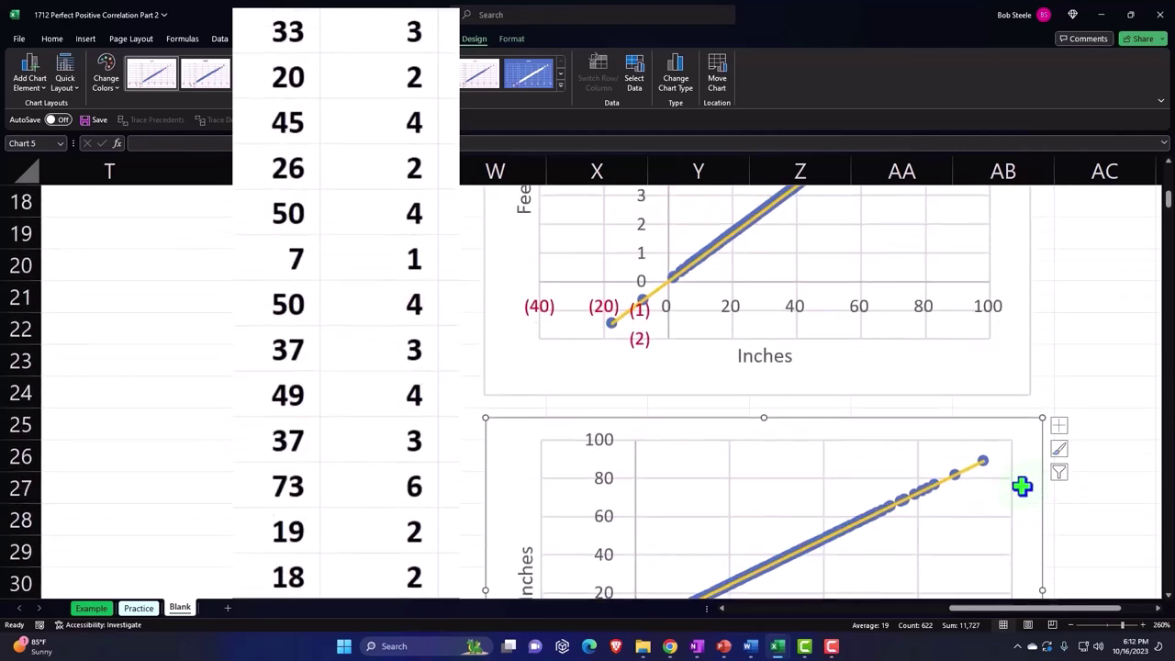
{"action": "scroll", "coordinate": [1023, 487], "scroll_direction": "down", "scroll_amount": 3}
{"action": "scroll", "coordinate": [1025, 492], "scroll_direction": "up", "scroll_amount": 2}
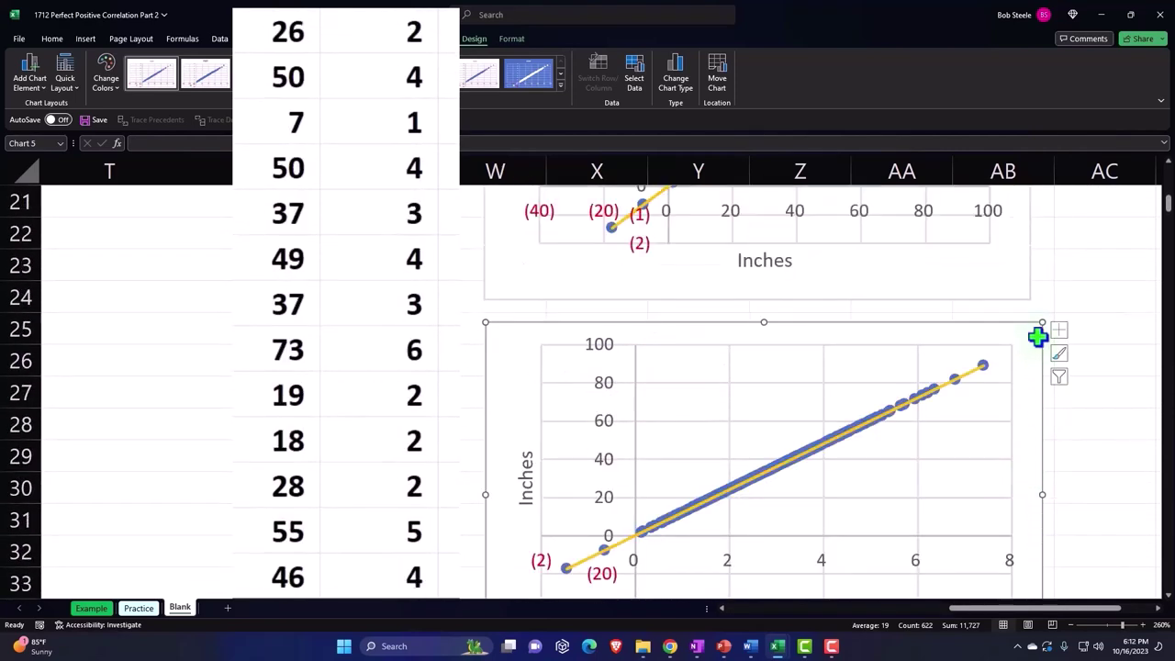
{"action": "left_click_drag", "start_coordinate": [1040, 323], "coordinate": [1034, 333]}
{"action": "scroll", "coordinate": [1002, 388], "scroll_direction": "up", "scroll_amount": 7}
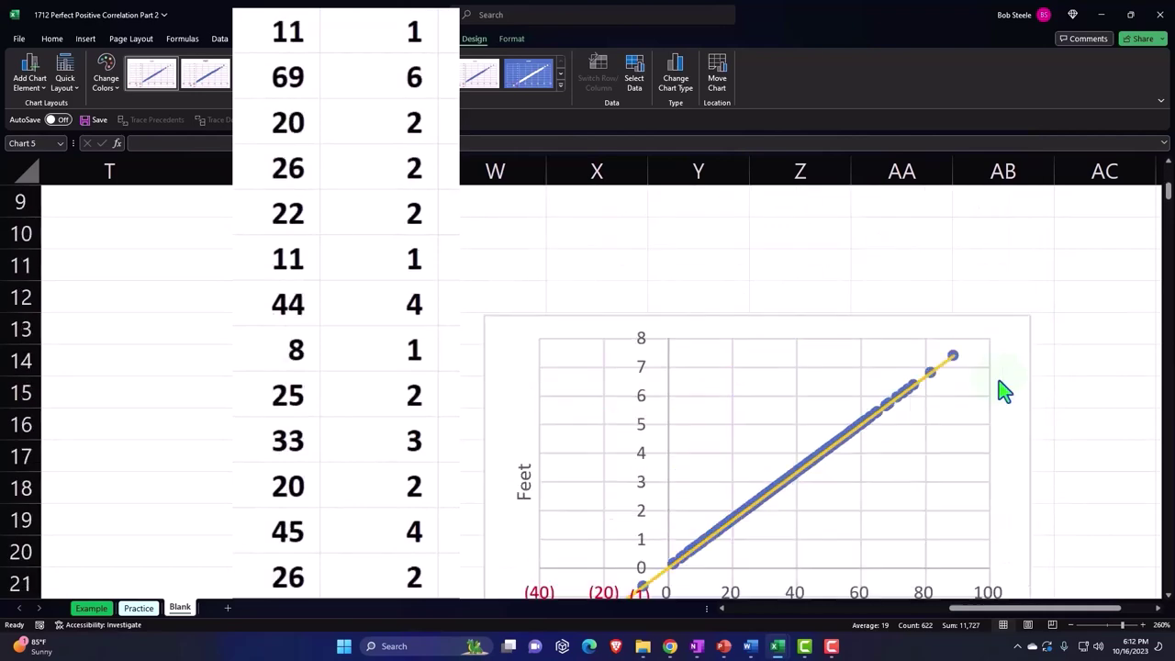
{"action": "left_click", "coordinate": [672, 334]}
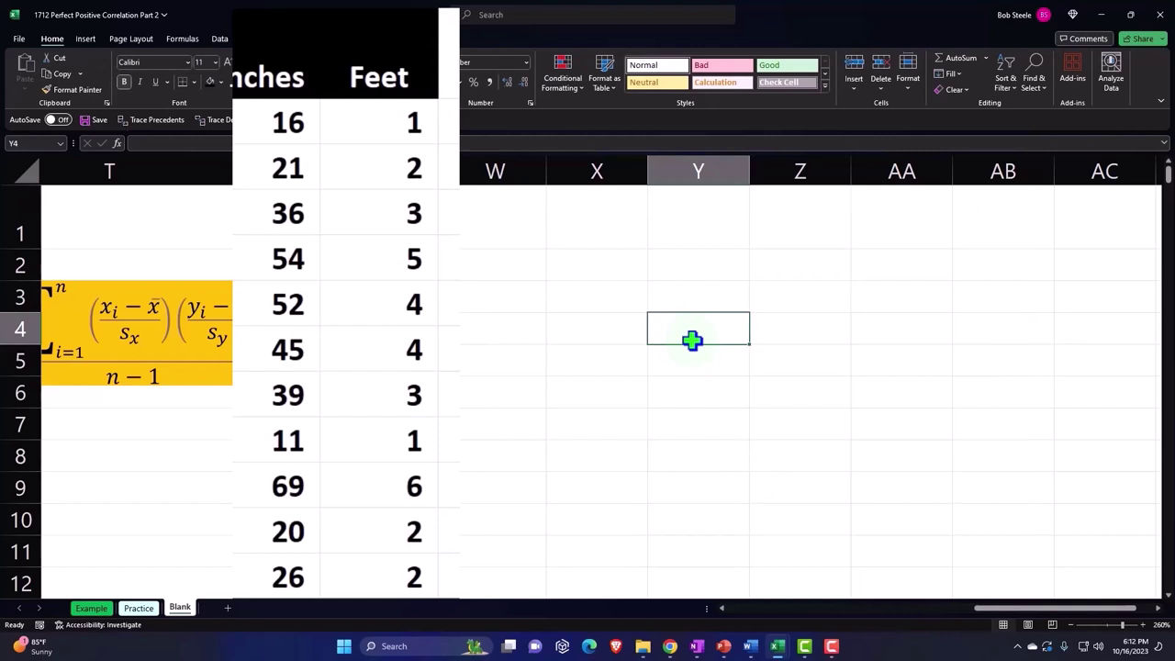
- Move the scatter charts up beside the data, stacking the second chart below the first
{"action": "scroll", "coordinate": [693, 341], "scroll_direction": "down", "scroll_amount": 2}
{"action": "left_click_drag", "start_coordinate": [505, 434], "coordinate": [121, 294]}
{"action": "left_click_drag", "start_coordinate": [992, 613], "coordinate": [938, 617]}
{"action": "left_click_drag", "start_coordinate": [411, 284], "coordinate": [61, 462]}
{"action": "scroll", "coordinate": [405, 368], "scroll_direction": "down", "scroll_amount": 1}
{"action": "scroll", "coordinate": [405, 368], "scroll_direction": "down", "scroll_amount": 2}
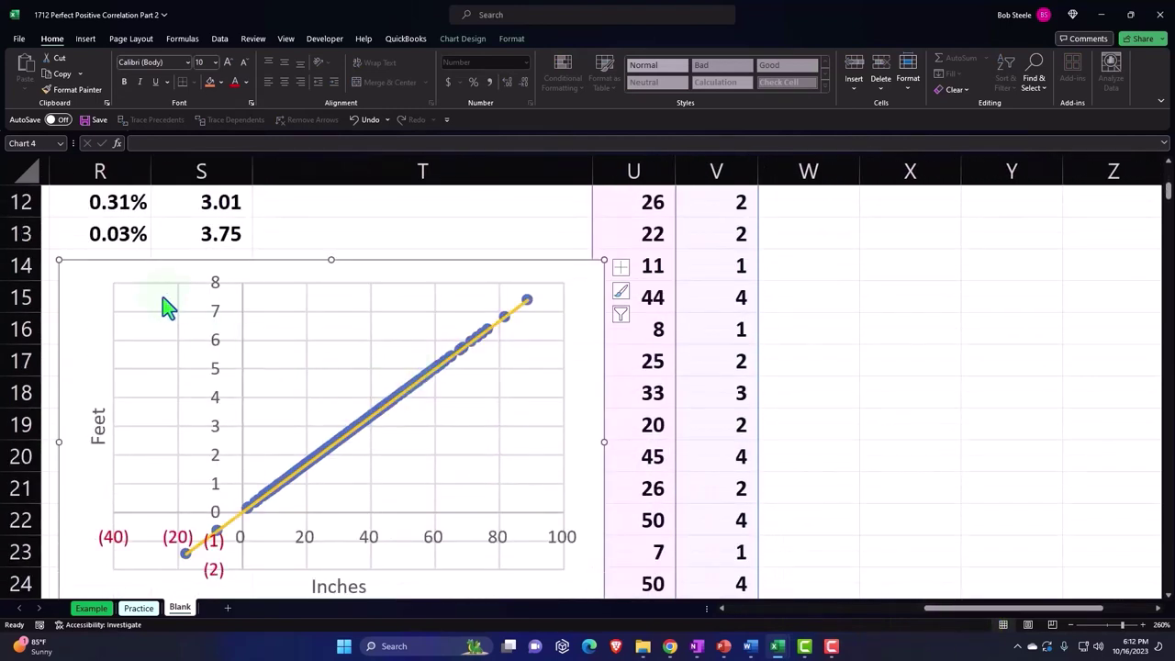
{"action": "left_click_drag", "start_coordinate": [958, 612], "coordinate": [925, 625]}
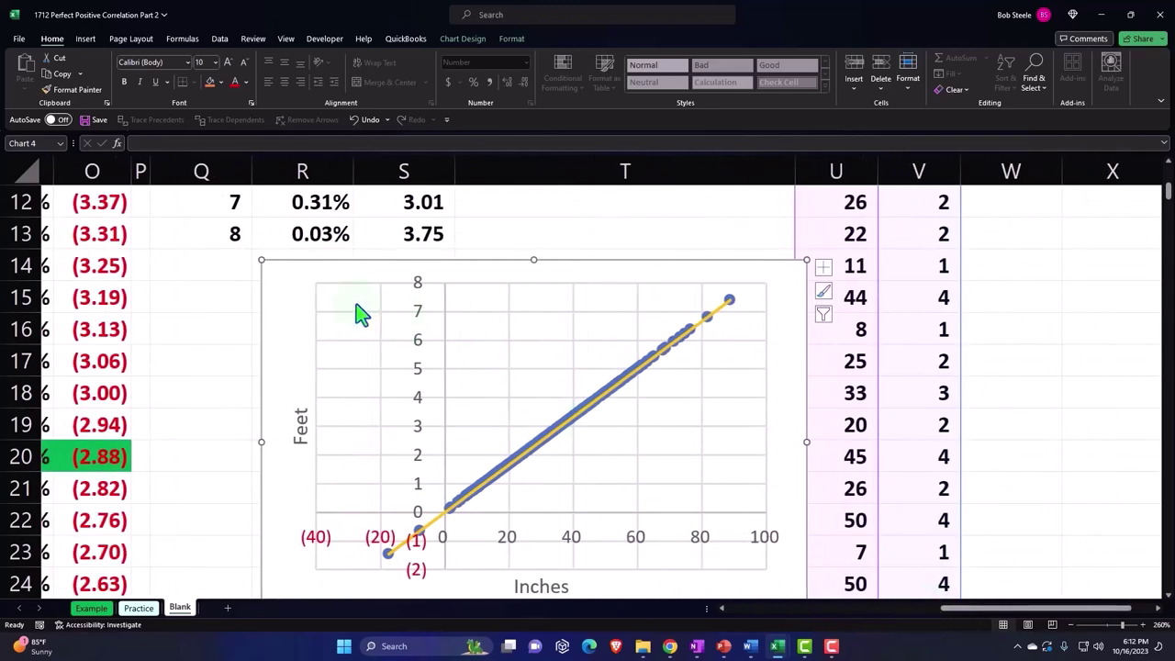
{"action": "left_click_drag", "start_coordinate": [271, 286], "coordinate": [182, 298]}
{"action": "scroll", "coordinate": [1111, 478], "scroll_direction": "down", "scroll_amount": 2}
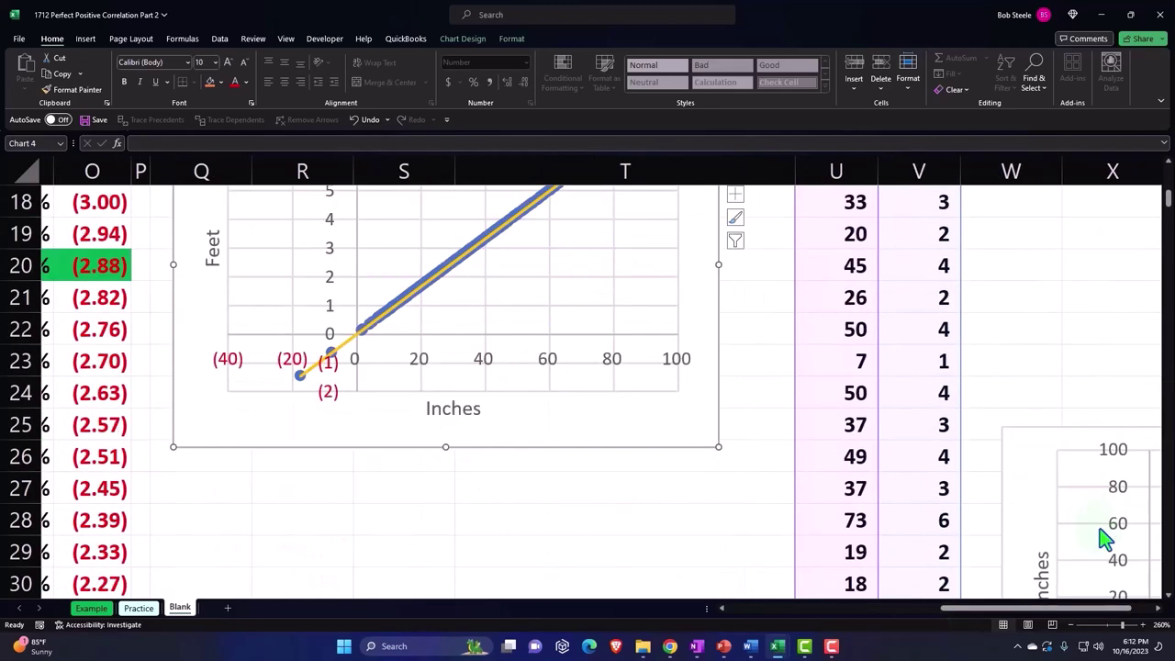
{"action": "left_click_drag", "start_coordinate": [1023, 466], "coordinate": [189, 497]}
{"action": "scroll", "coordinate": [198, 497], "scroll_direction": "up", "scroll_amount": 3}
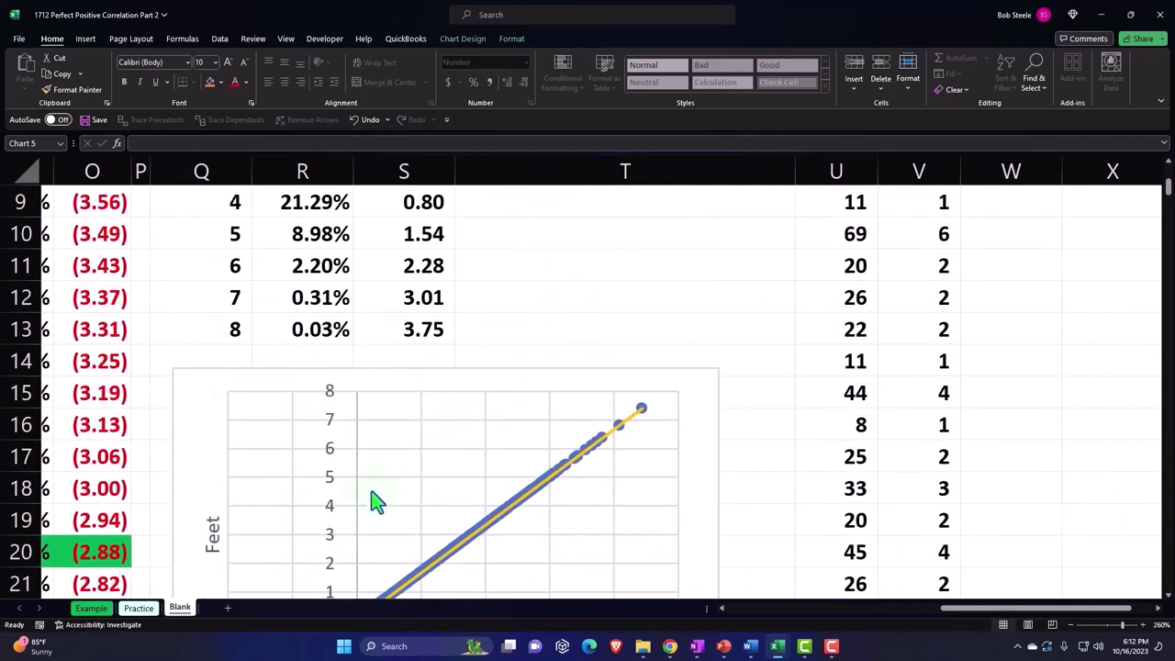
{"action": "scroll", "coordinate": [585, 484], "scroll_direction": "down", "scroll_amount": 3}
- Enlarge the upper Feet-versus-Inches chart by dragging its corner
{"action": "left_click", "coordinate": [723, 443]}
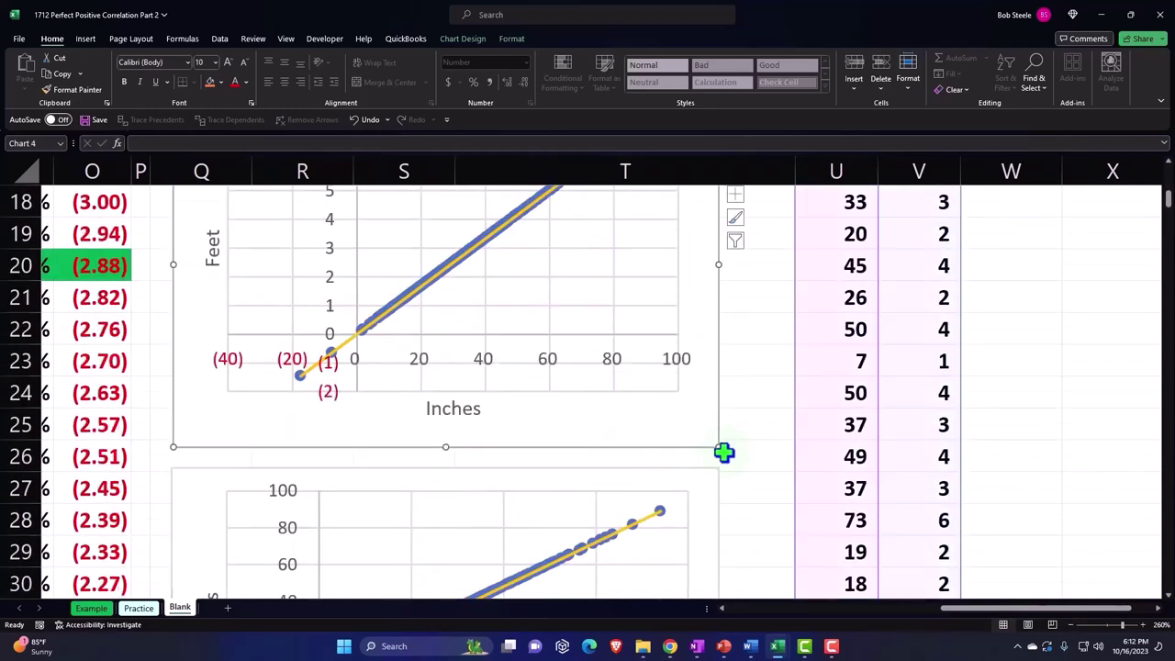
{"action": "left_click_drag", "start_coordinate": [721, 449], "coordinate": [777, 465]}
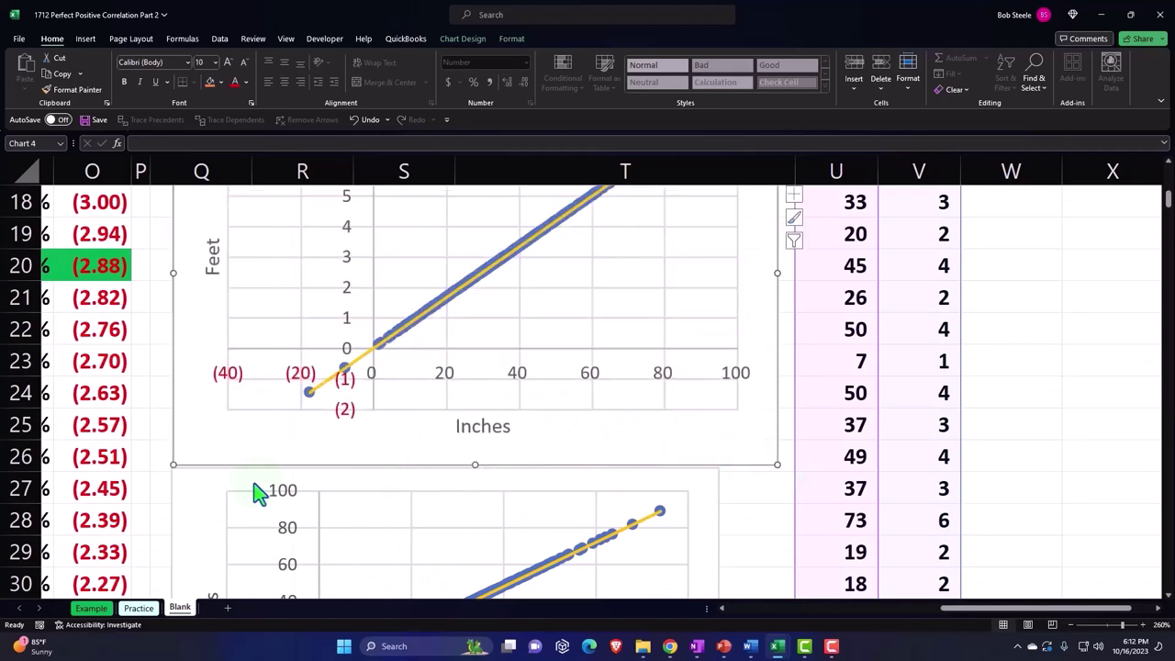
{"action": "left_click", "coordinate": [211, 488]}
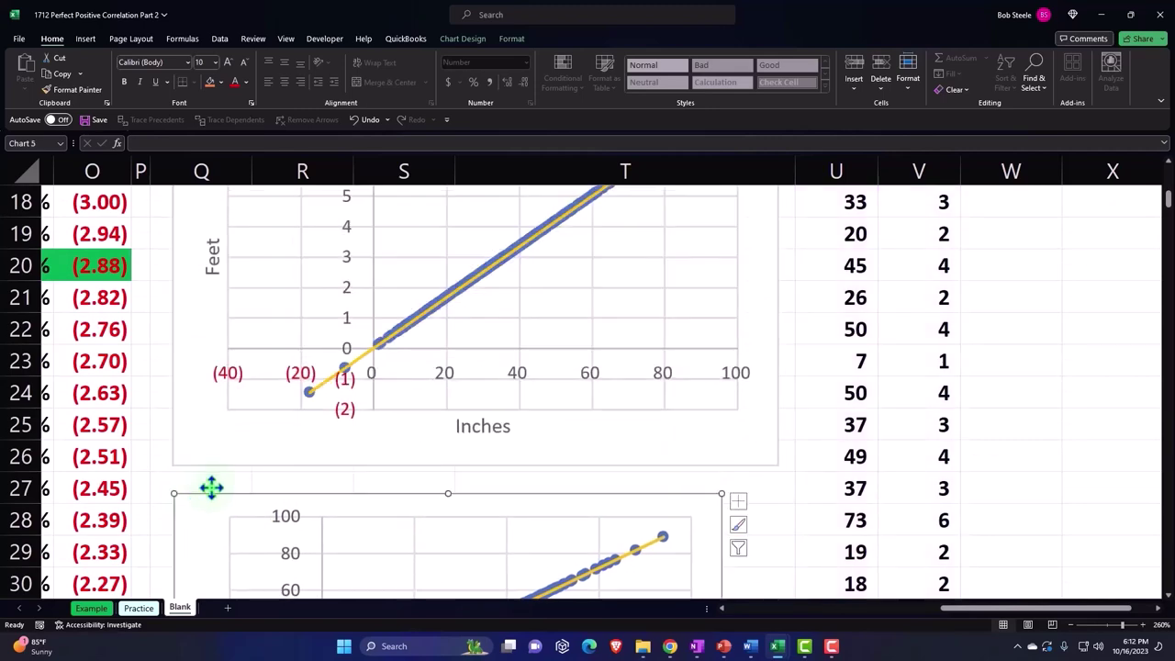
{"action": "scroll", "coordinate": [233, 481], "scroll_direction": "down", "scroll_amount": 3}
- Enlarge the lower chart and click back into the cells, scrolling toward row 1
{"action": "left_click_drag", "start_coordinate": [717, 542], "coordinate": [774, 559]}
{"action": "scroll", "coordinate": [785, 554], "scroll_direction": "up", "scroll_amount": 2}
{"action": "scroll", "coordinate": [787, 551], "scroll_direction": "up", "scroll_amount": 1}
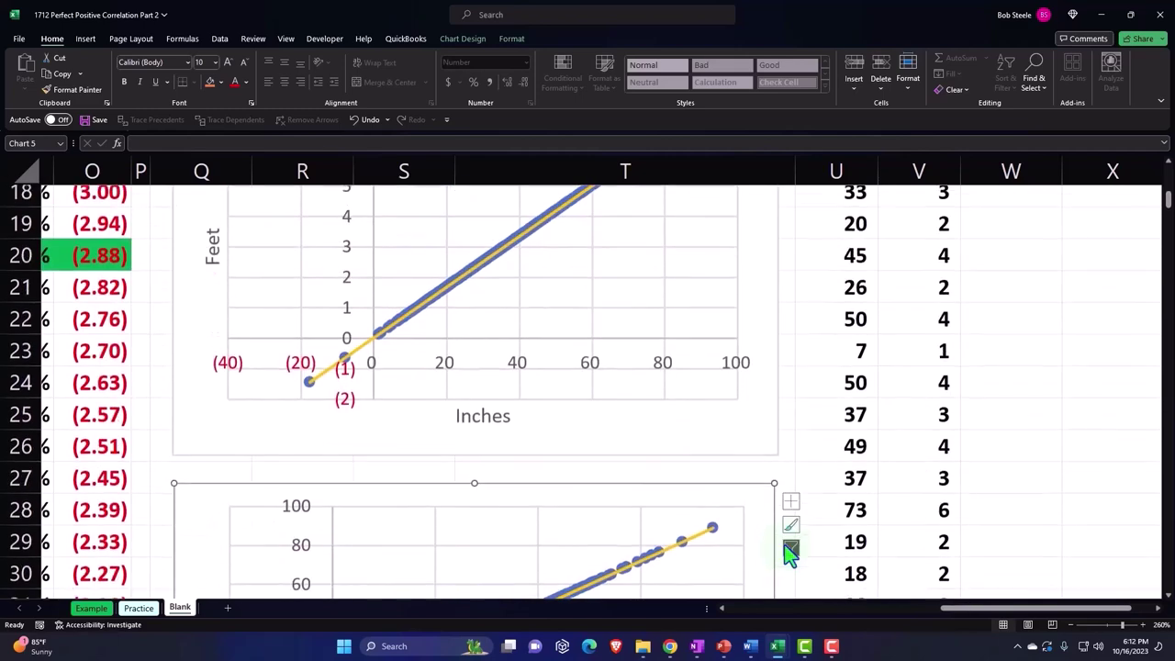
{"action": "left_click", "coordinate": [887, 303]}
{"action": "scroll", "coordinate": [911, 317], "scroll_direction": "up", "scroll_amount": 5}
{"action": "scroll", "coordinate": [916, 284], "scroll_direction": "up", "scroll_amount": 1}
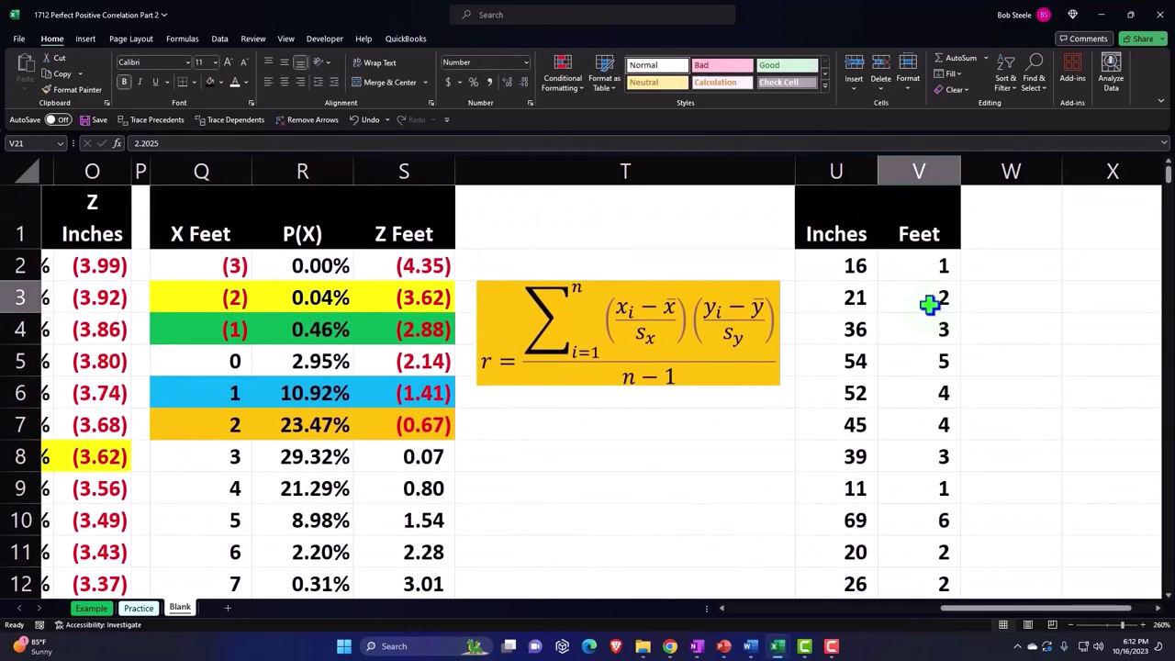
- Select a cell in the Feet data and move right toward the blank columns
{"action": "left_click", "coordinate": [929, 292]}
{"action": "key", "text": "Right"}
{"action": "key", "text": "Right"}
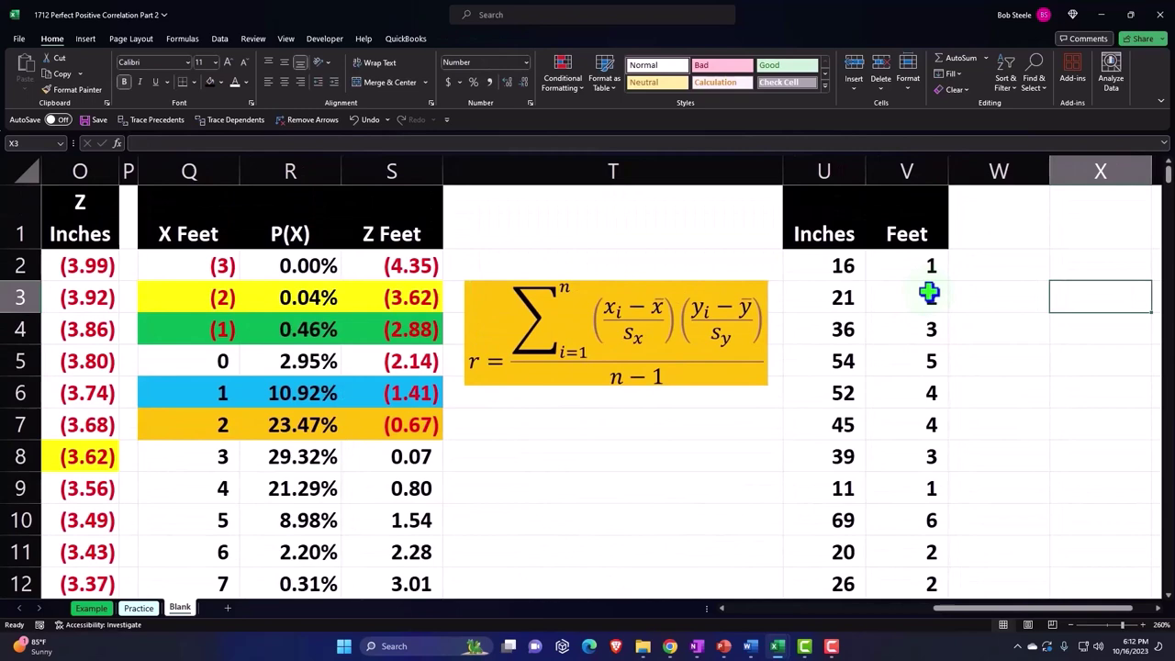
{"action": "key", "text": "Right"}
{"action": "key", "text": "Right"}
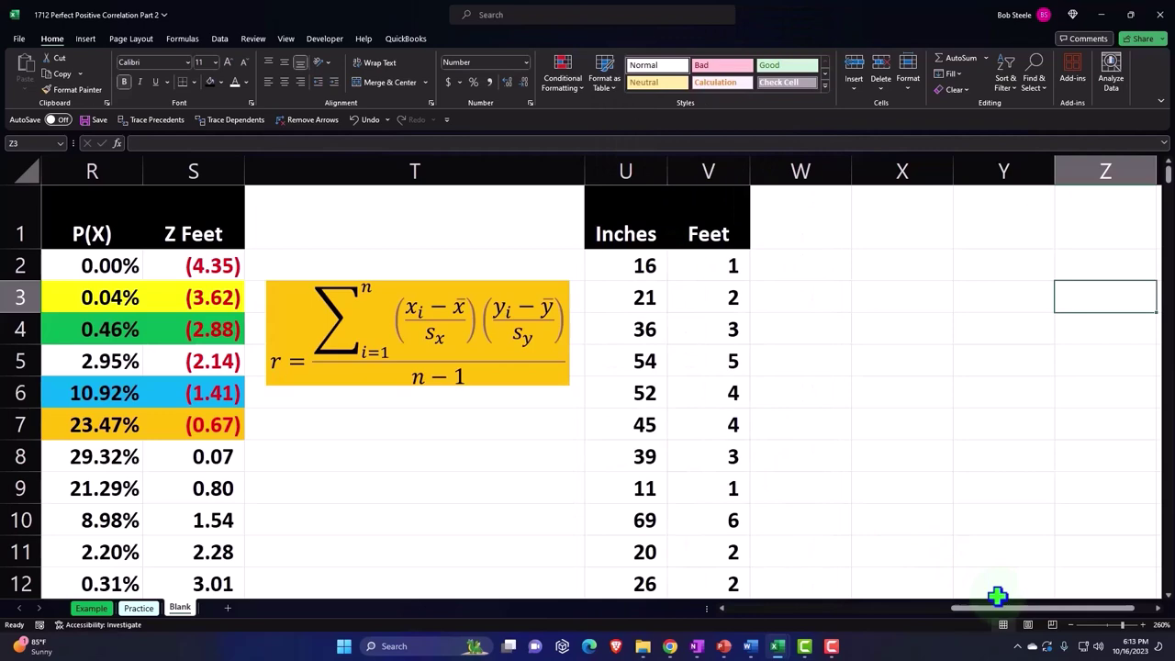
{"action": "left_click_drag", "start_coordinate": [997, 612], "coordinate": [922, 625]}
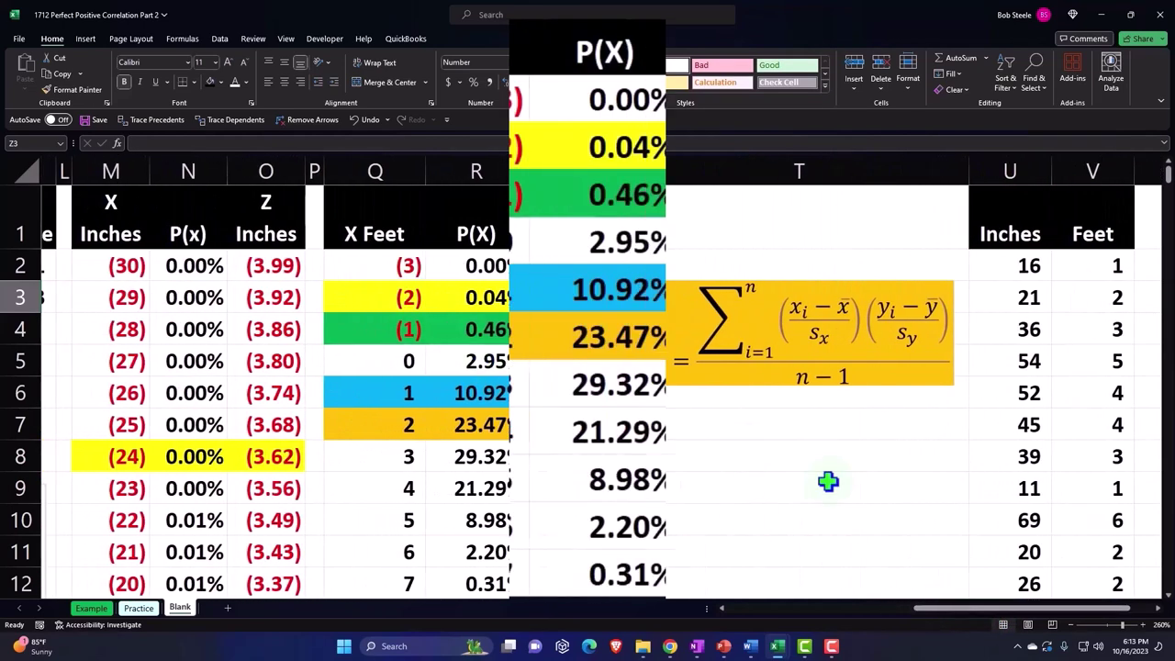
{"action": "left_click_drag", "start_coordinate": [981, 616], "coordinate": [1044, 611]}
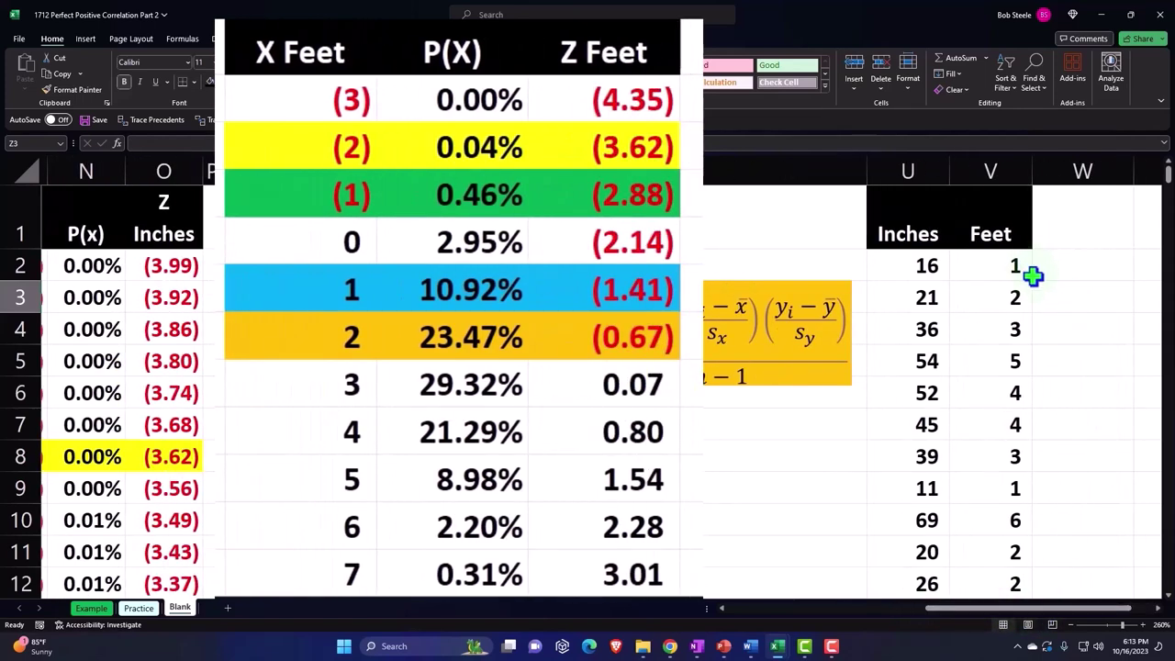
- Insert an empty column before the Feet column
{"action": "left_click", "coordinate": [990, 169]}
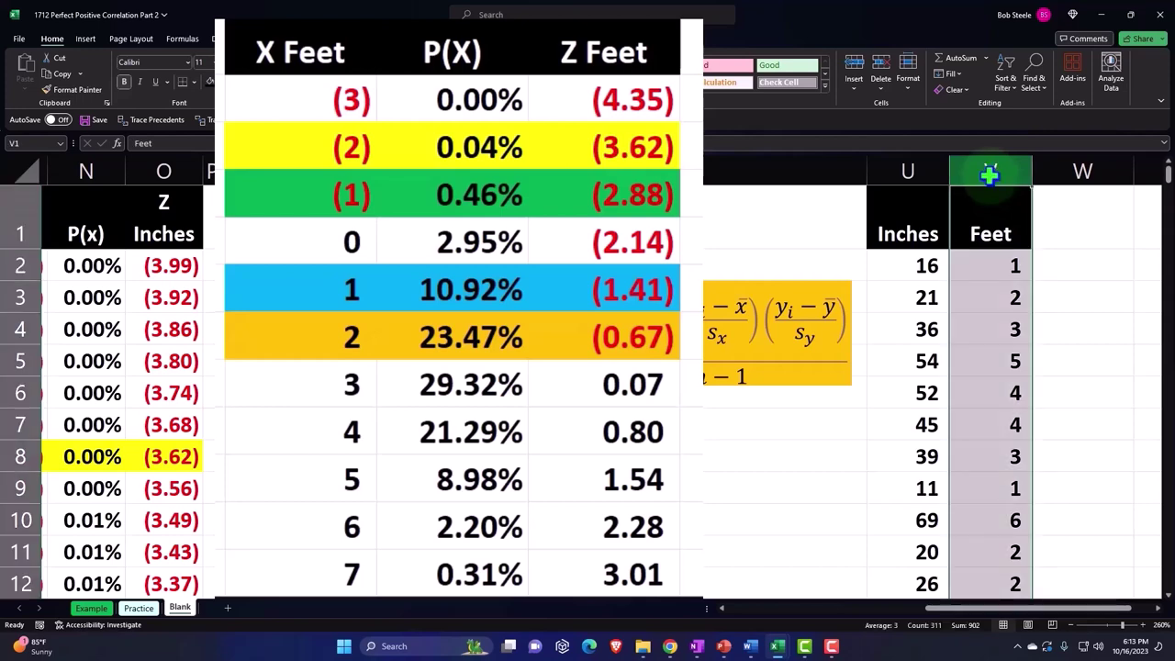
{"action": "right_click", "coordinate": [990, 310]}
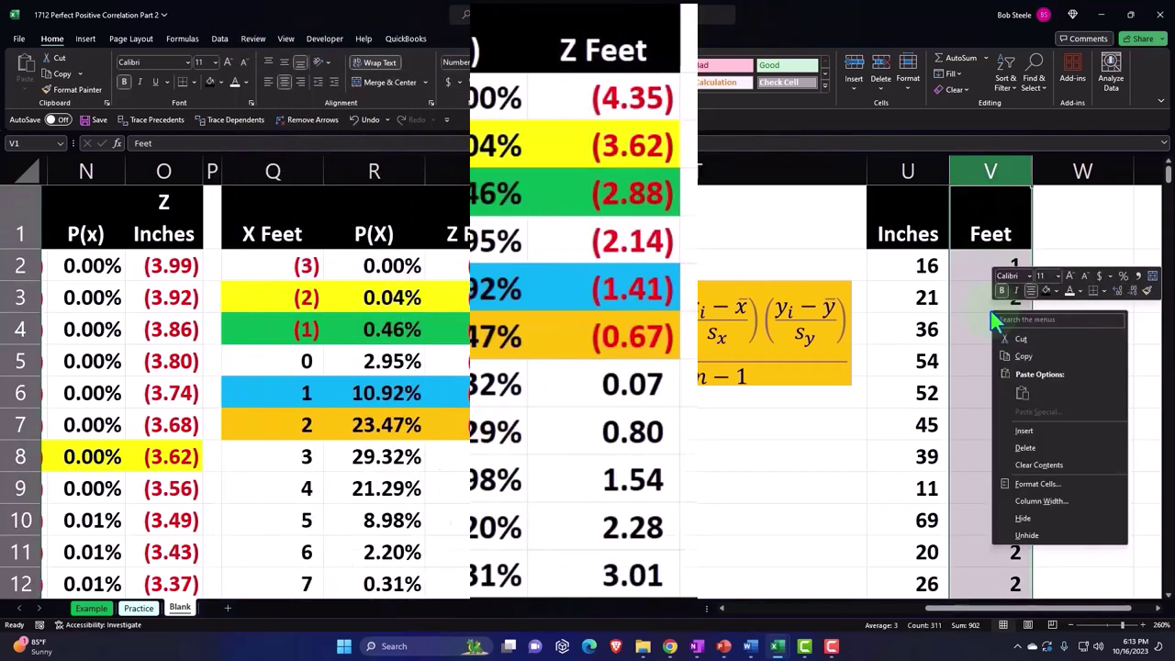
{"action": "left_click", "coordinate": [1026, 433]}
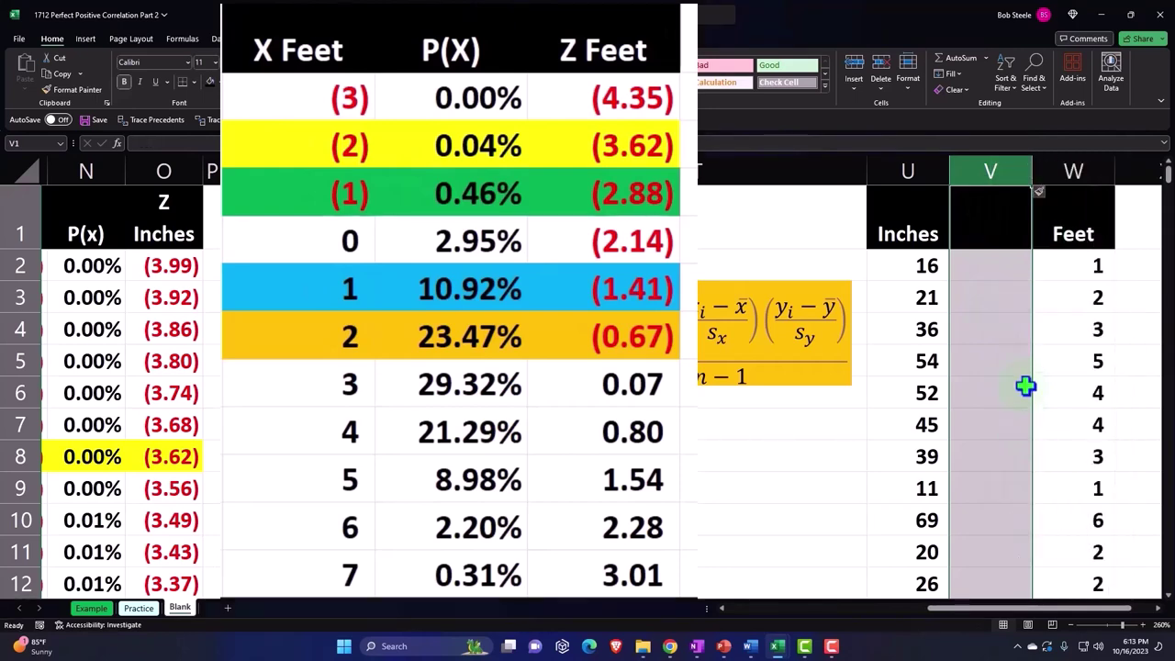
- Head the new column V1 'Z Inches' split over two lines
{"action": "left_click", "coordinate": [981, 214]}
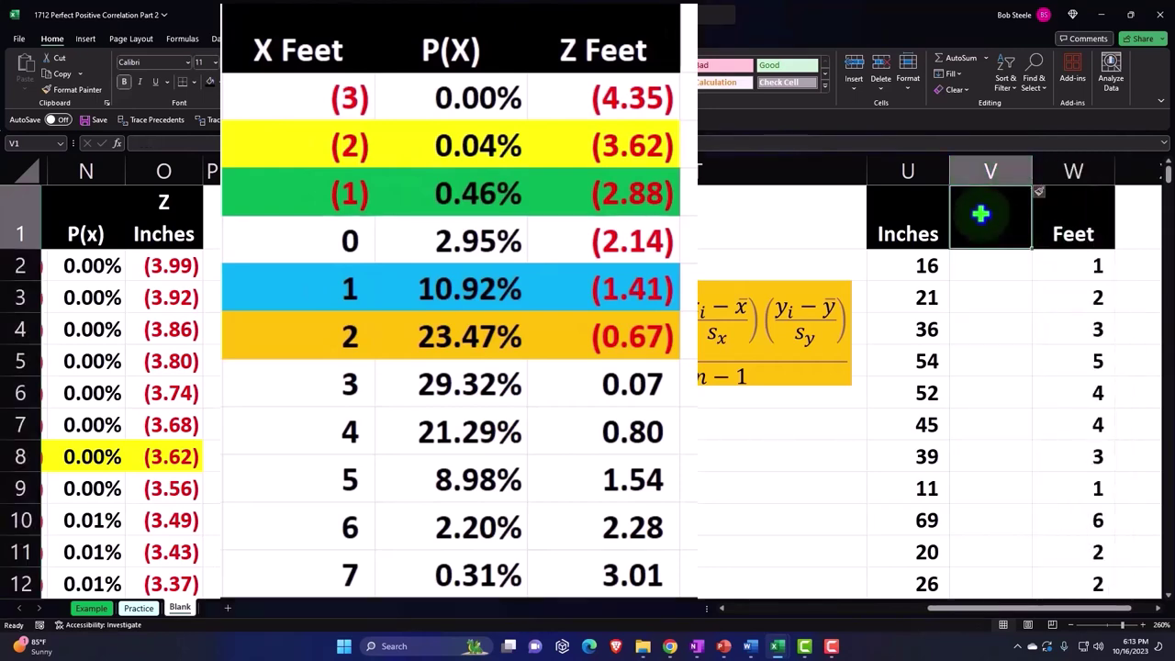
{"action": "type", "text": "Z Om"}
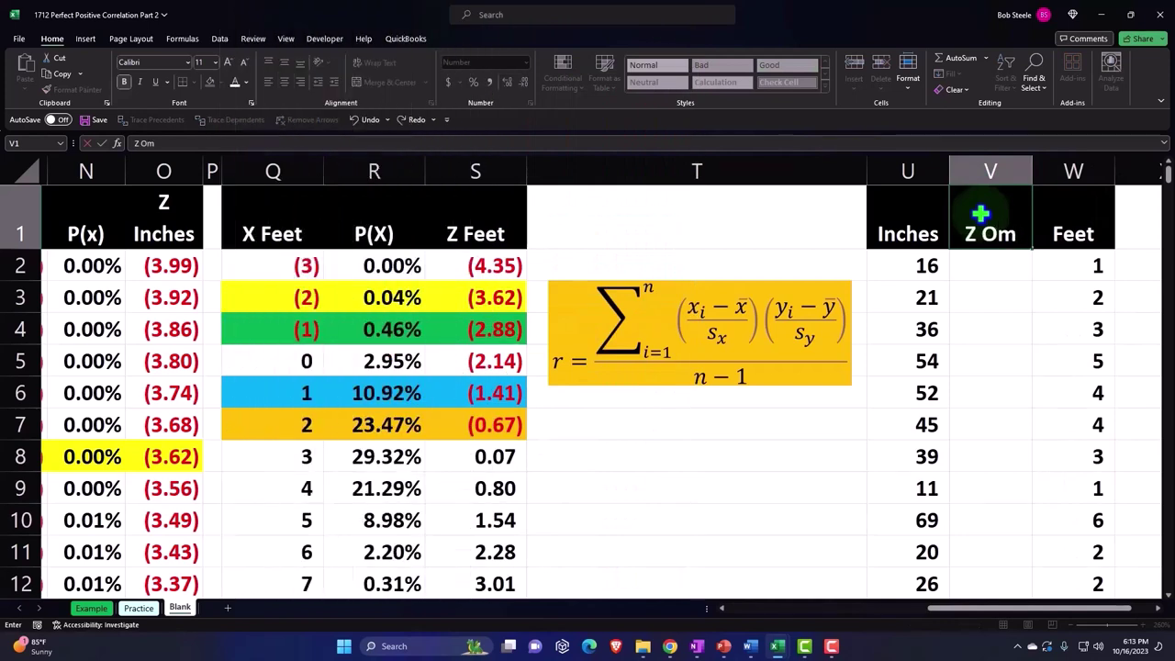
{"action": "key", "text": "alt+Return"}
{"action": "type", "text": "Inches"}
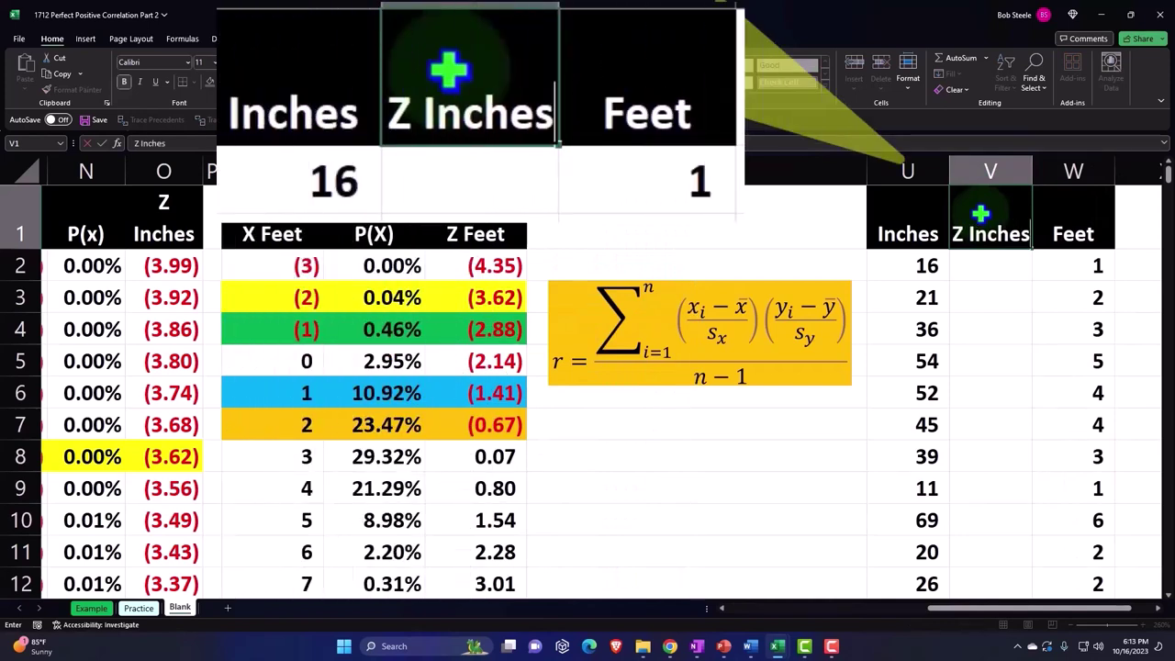
{"action": "key", "text": "Return"}
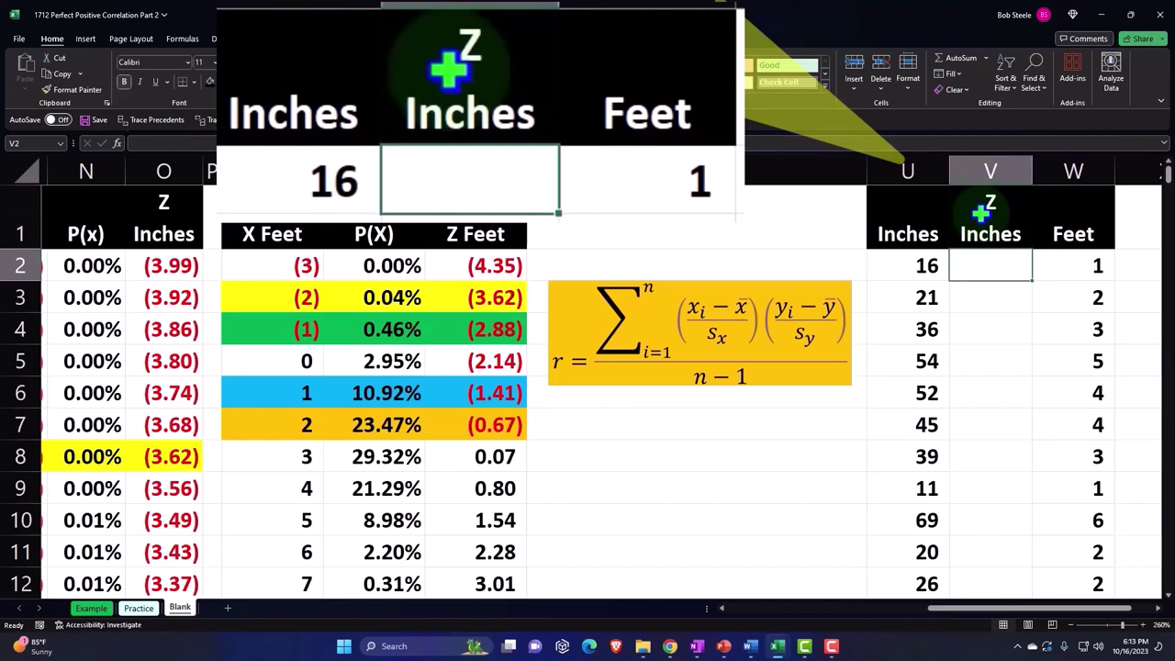
- Enter =(U2-$I$2)/$I$3 in V2 to compute the first Inches z-score
{"action": "type", "text": "="}
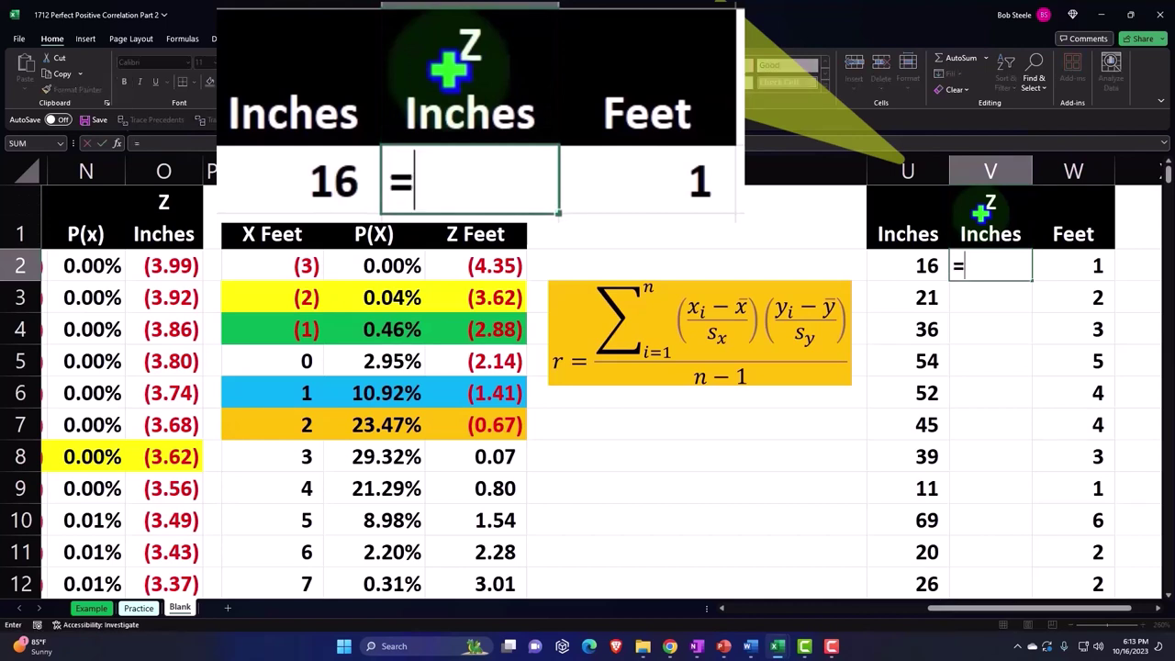
{"action": "type", "text": "()"}
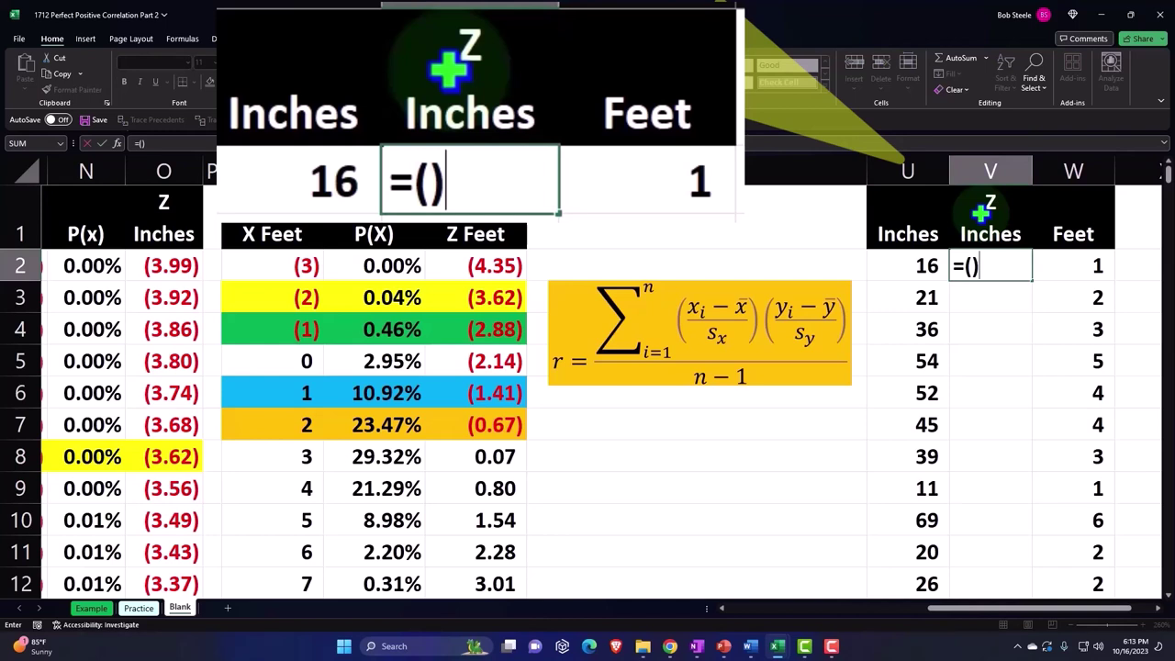
{"action": "key", "text": "Left"}
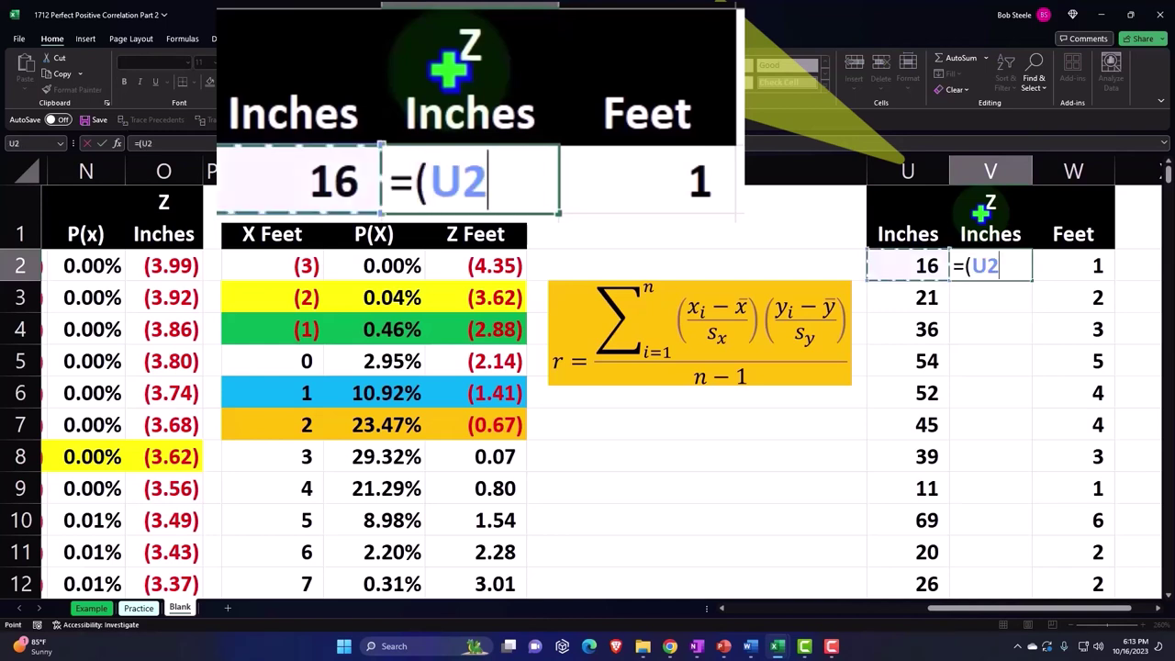
{"action": "type", "text": "-"}
{"action": "key", "text": "Left"}
{"action": "key", "text": "Left"}
{"action": "key", "text": "Left"}
{"action": "key", "text": "Left"}
{"action": "key", "text": "Left"}
{"action": "key", "text": "Left"}
{"action": "key", "text": "Left"}
{"action": "key", "text": "Left"}
{"action": "key", "text": "Left"}
{"action": "key", "text": "Left"}
{"action": "key", "text": "Left"}
{"action": "key", "text": "Left"}
{"action": "key", "text": "Left"}
{"action": "key", "text": "Left"}
{"action": "key", "text": "Left"}
{"action": "key", "text": "Left"}
{"action": "key", "text": "Left"}
{"action": "key", "text": "Left"}
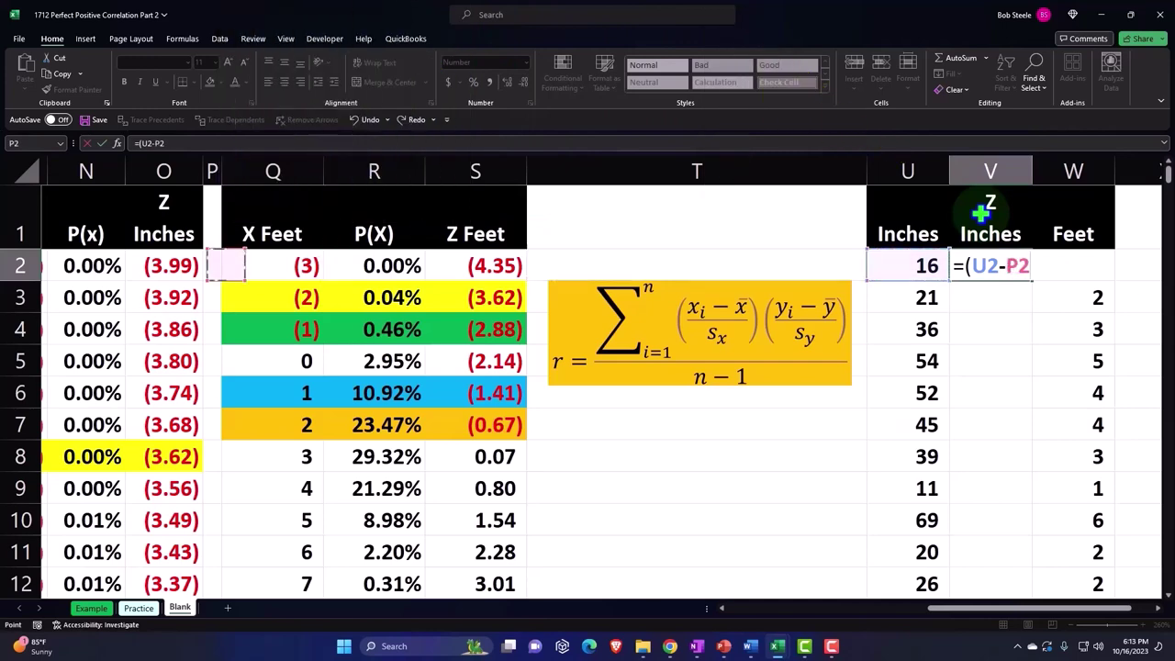
{"action": "key", "text": "Right"}
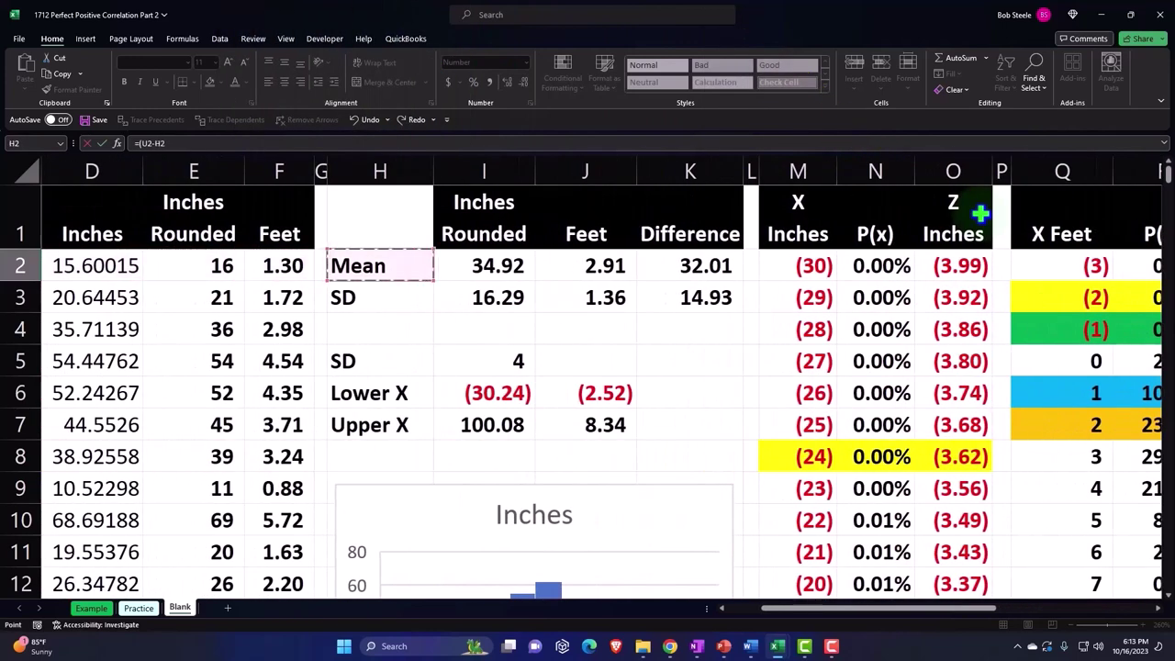
{"action": "key", "text": "Right"}
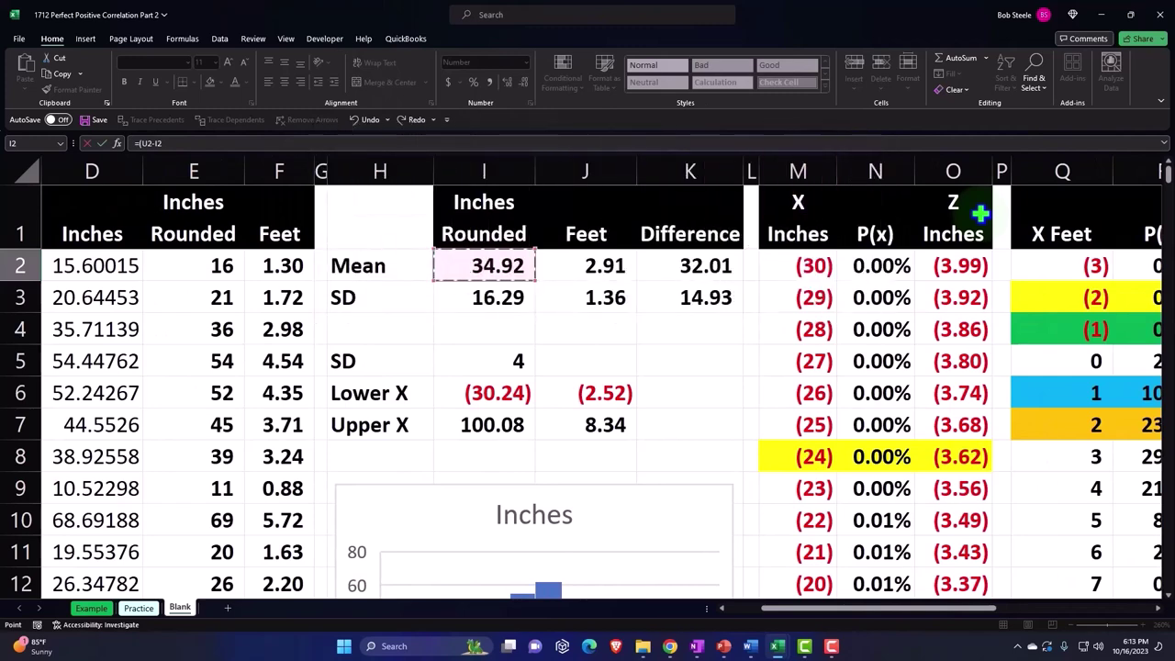
{"action": "key", "text": "F4"}
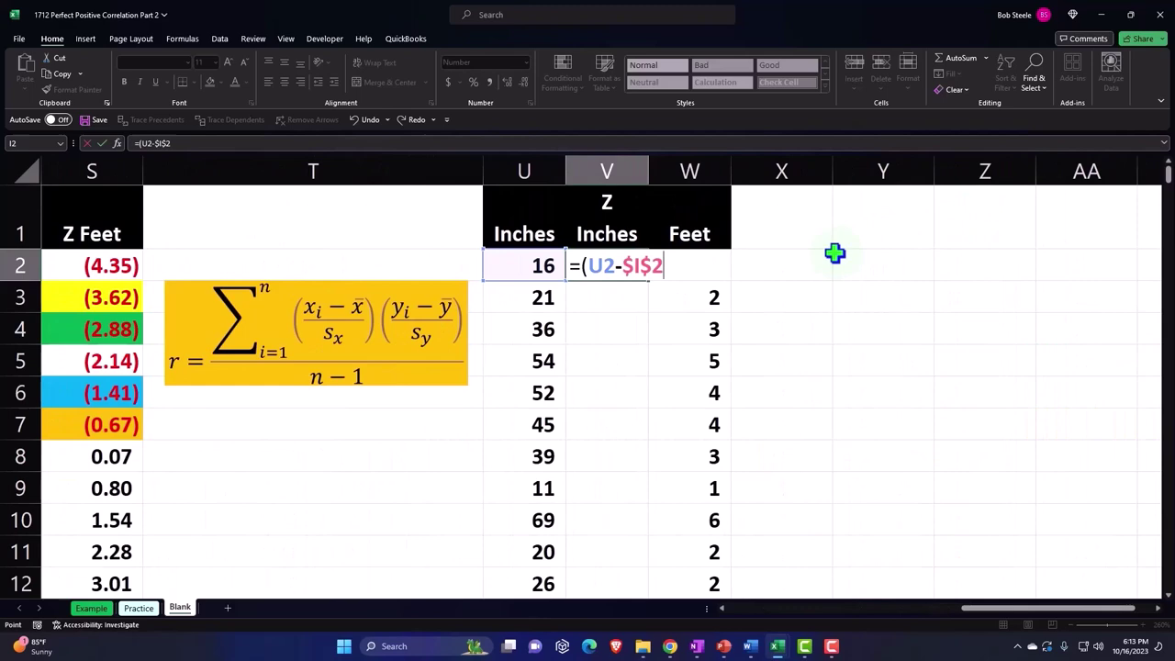
{"action": "type", "text": ")/"}
{"action": "key", "text": "Left"}
{"action": "key", "text": "Left"}
{"action": "key", "text": "Left"}
{"action": "key", "text": "Left"}
{"action": "key", "text": "Left"}
{"action": "key", "text": "Left"}
{"action": "key", "text": "Left"}
{"action": "key", "text": "Left"}
{"action": "key", "text": "Left"}
{"action": "key", "text": "Left"}
{"action": "key", "text": "Left"}
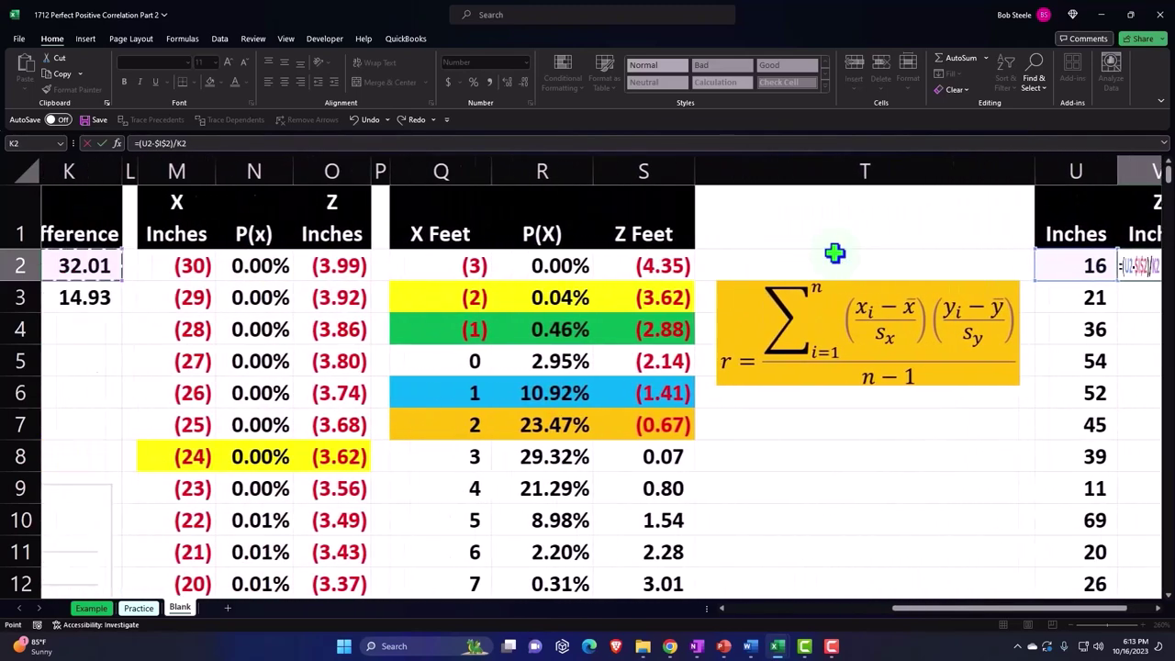
{"action": "key", "text": "Left"}
{"action": "key", "text": "Left"}
{"action": "key", "text": "Down"}
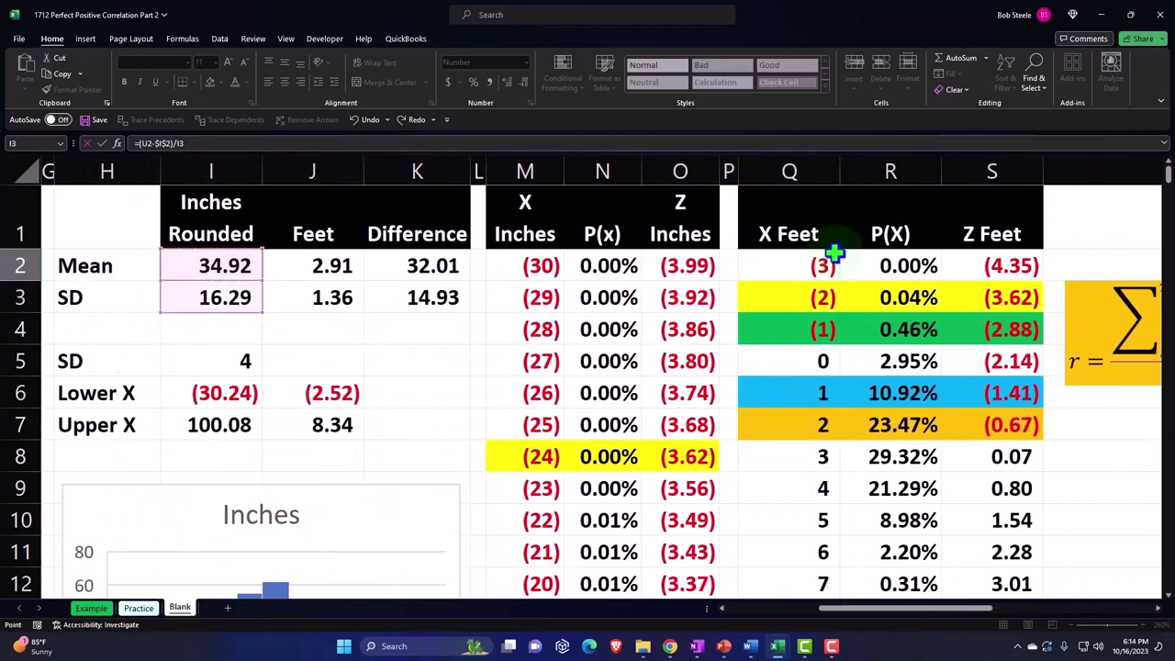
{"action": "key", "text": "F4"}
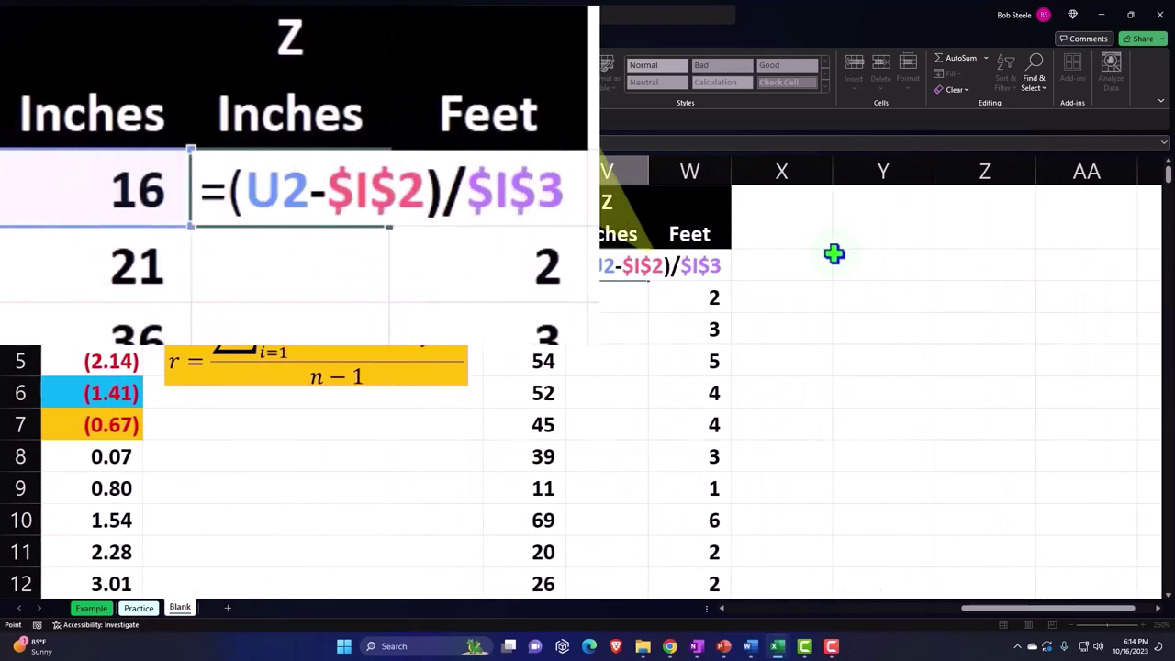
{"action": "key", "text": "Return"}
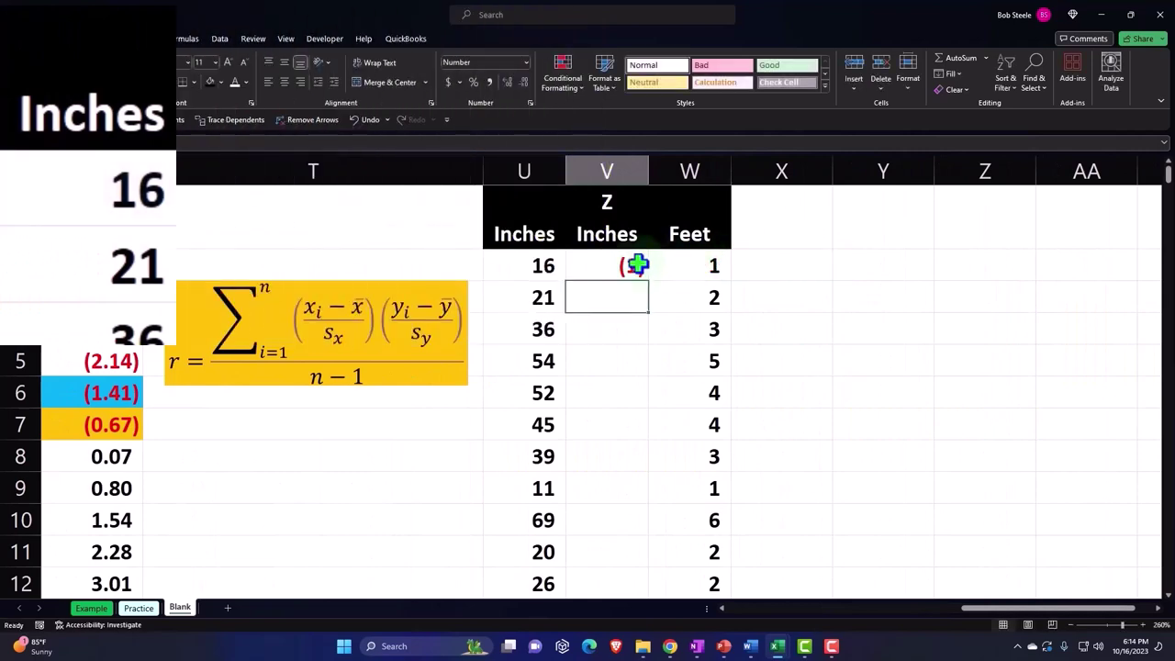
{"action": "left_click", "coordinate": [624, 265]}
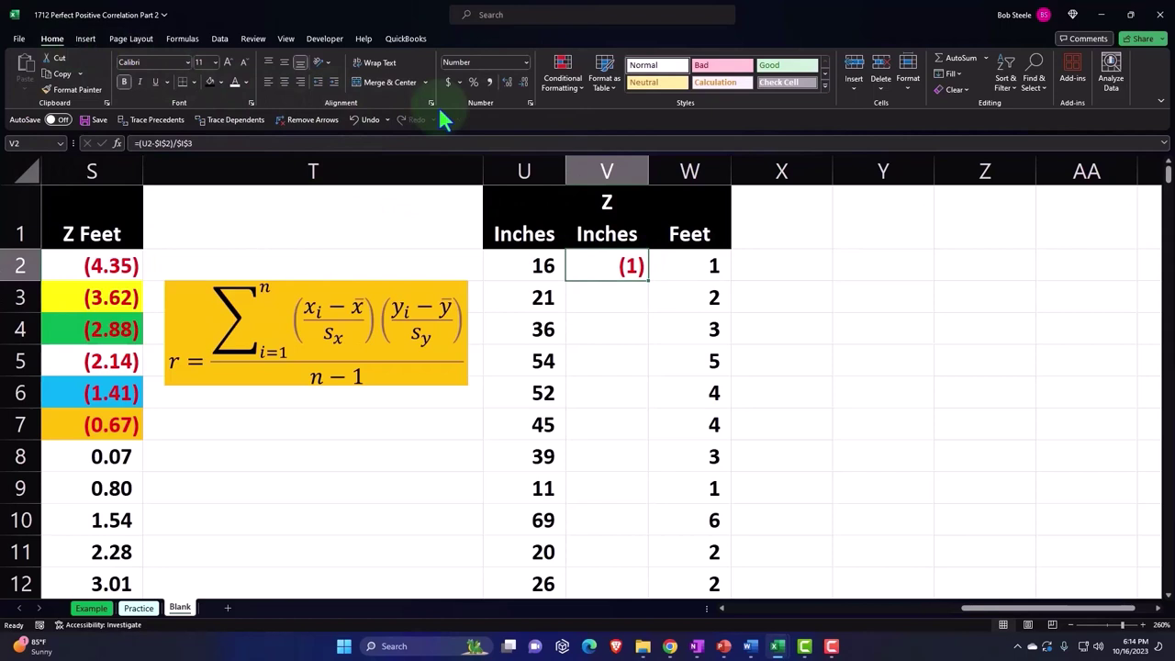
- Show V2 with two decimals and fill its z-score formula down column V
{"action": "left_click", "coordinate": [507, 82]}
{"action": "left_click", "coordinate": [507, 81]}
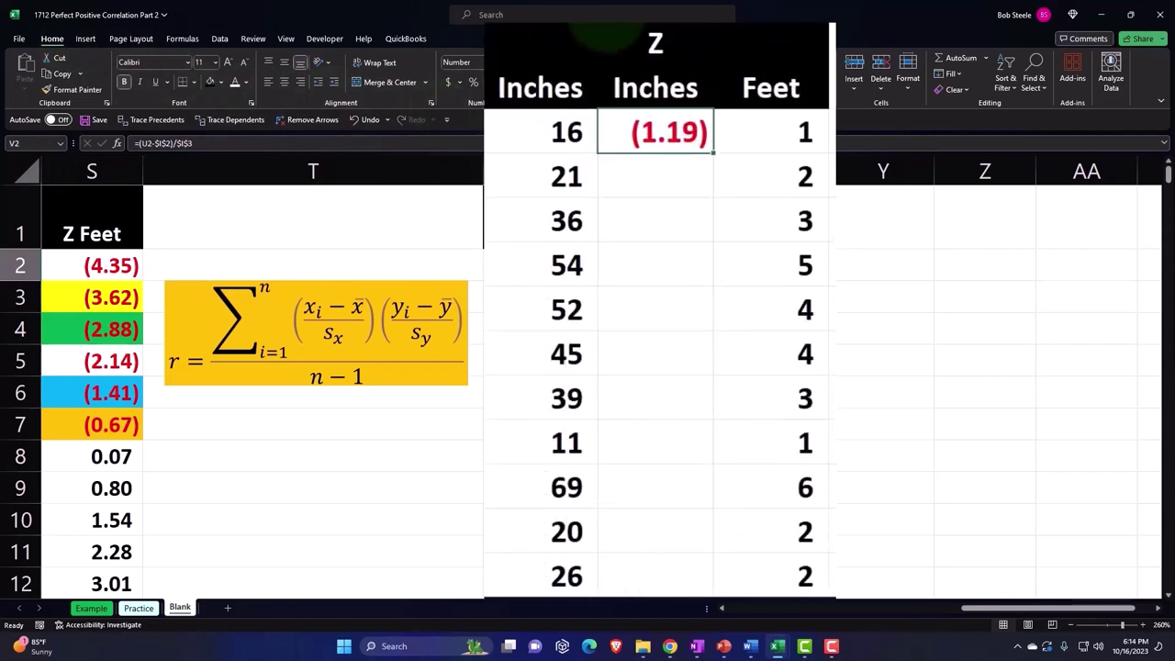
{"action": "double_click", "coordinate": [717, 156]}
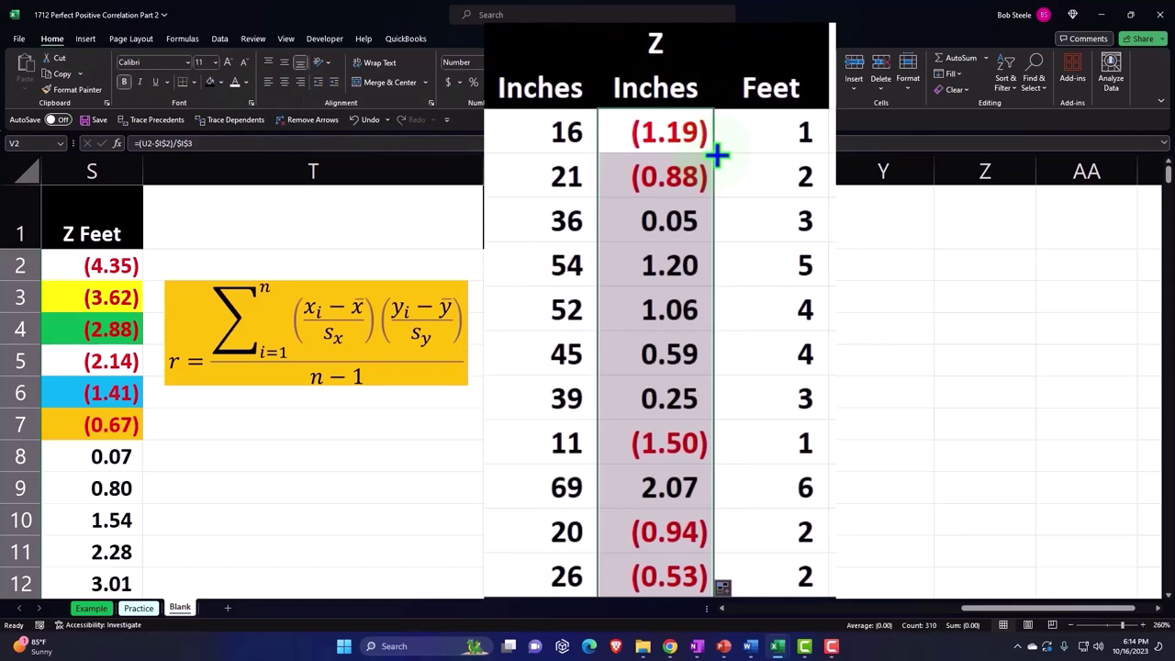
{"action": "left_click", "coordinate": [648, 134]}
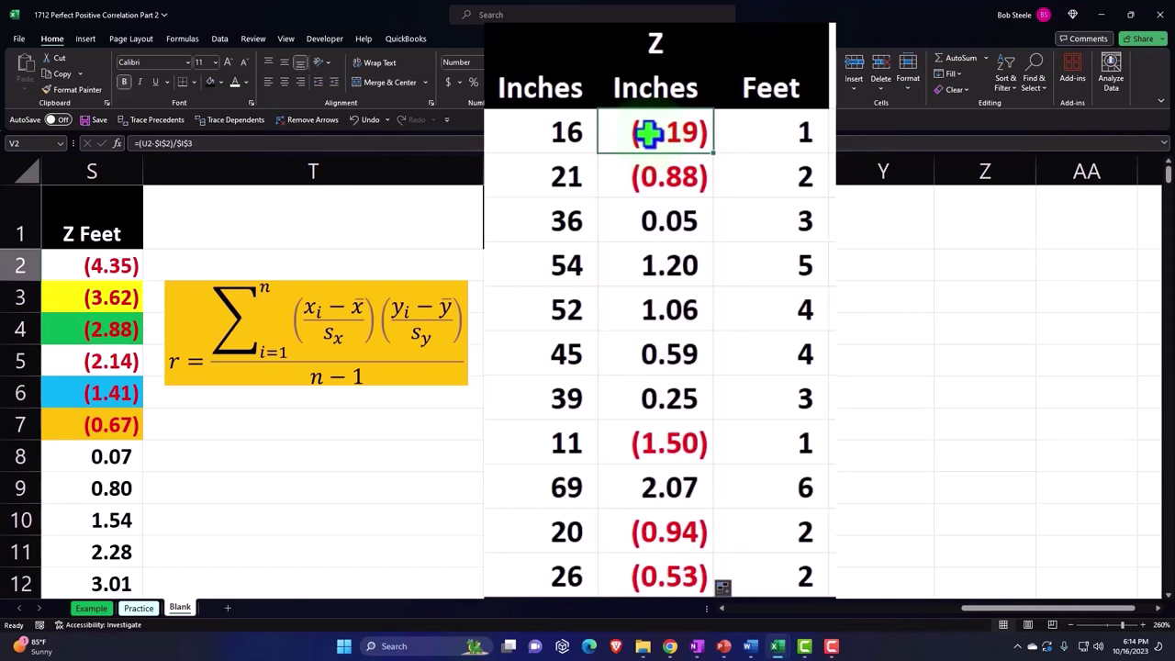
{"action": "key", "text": "Right"}
{"action": "key", "text": "Right"}
{"action": "key", "text": "Up"}
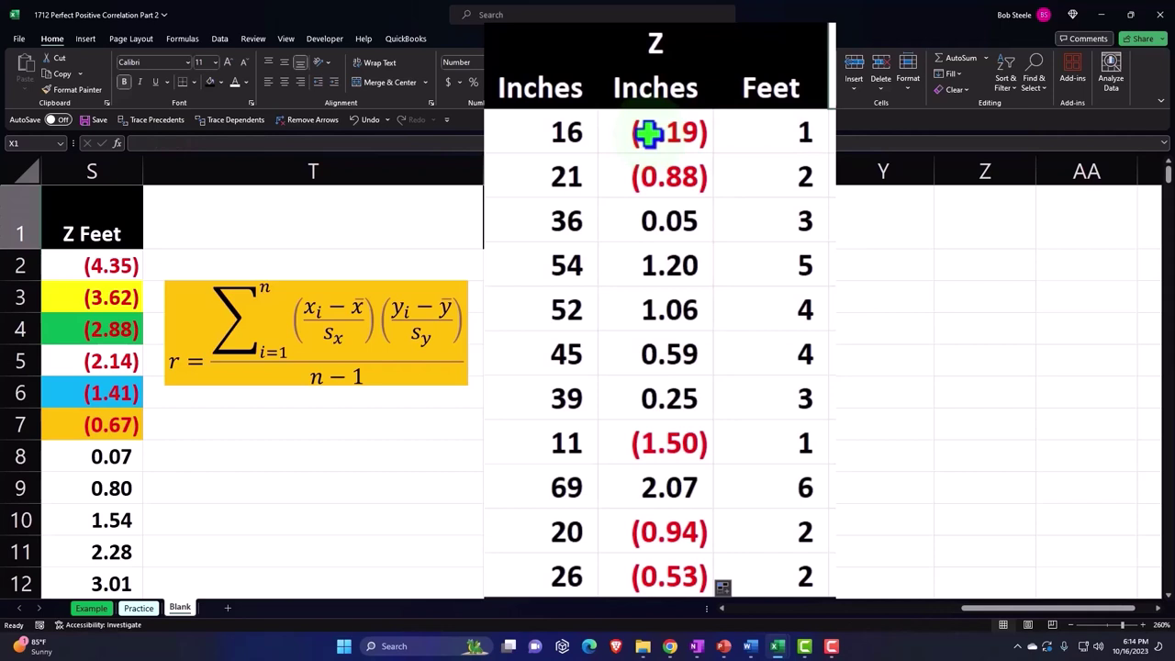
- Enter 'Z Feet' in X1, format it like the Feet header, and resize columns U:X evenly
{"action": "type", "text": "Z Feet"}
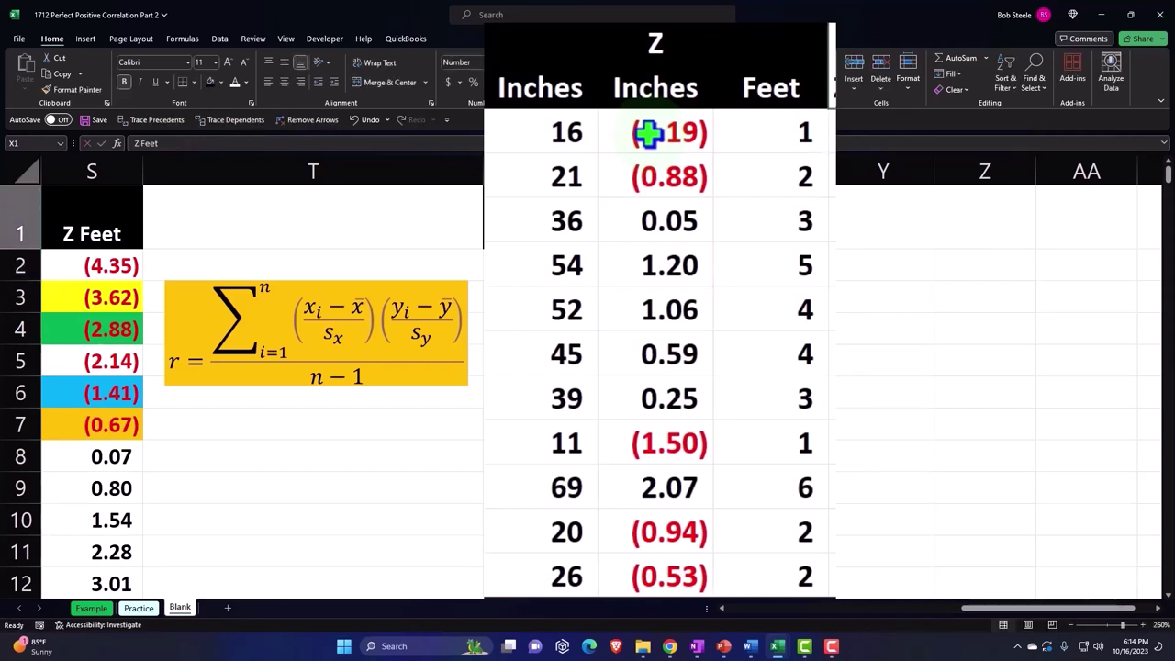
{"action": "key", "text": "Left"}
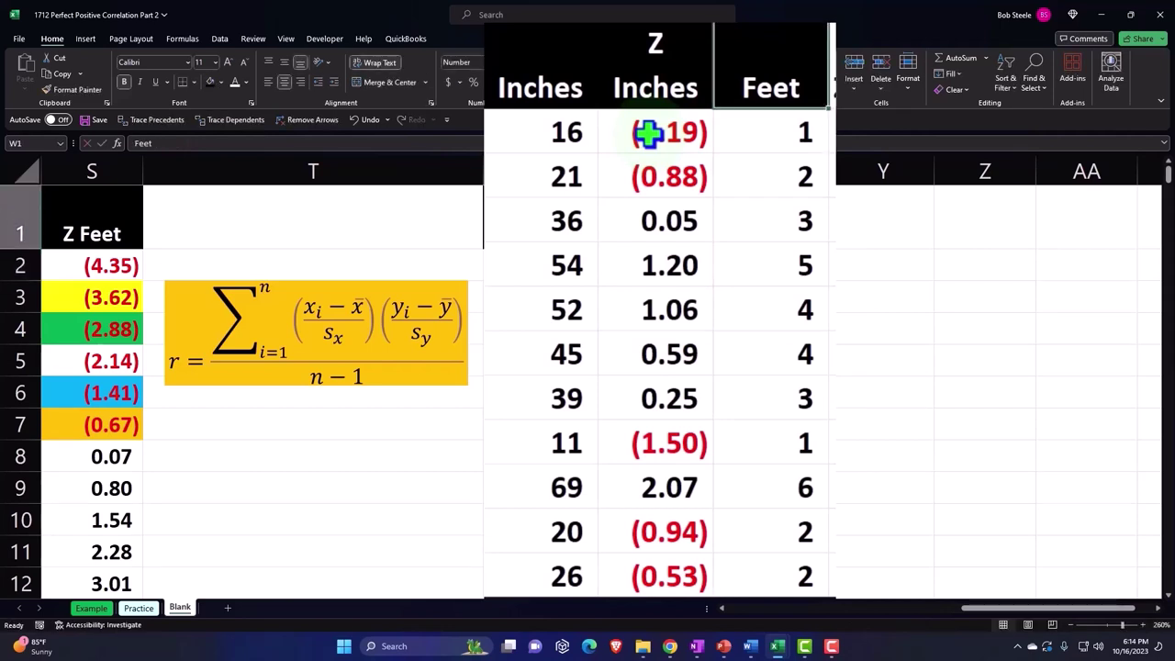
{"action": "left_click", "coordinate": [57, 90]}
{"action": "left_click", "coordinate": [808, 46]}
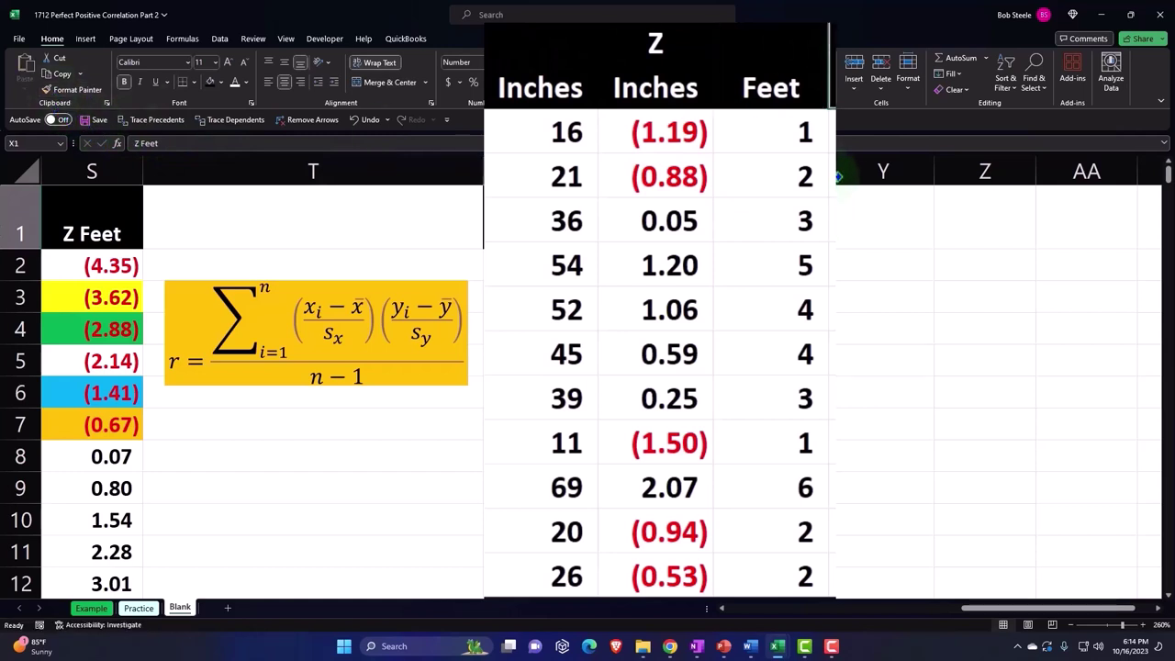
{"action": "mouse_move", "coordinate": [514, 171]}
{"action": "left_mouse_down"}
{"action": "mouse_move", "coordinate": [841, 162]}
{"action": "mouse_move", "coordinate": [823, 168]}
{"action": "left_mouse_up"}
{"action": "left_click", "coordinate": [762, 268]}
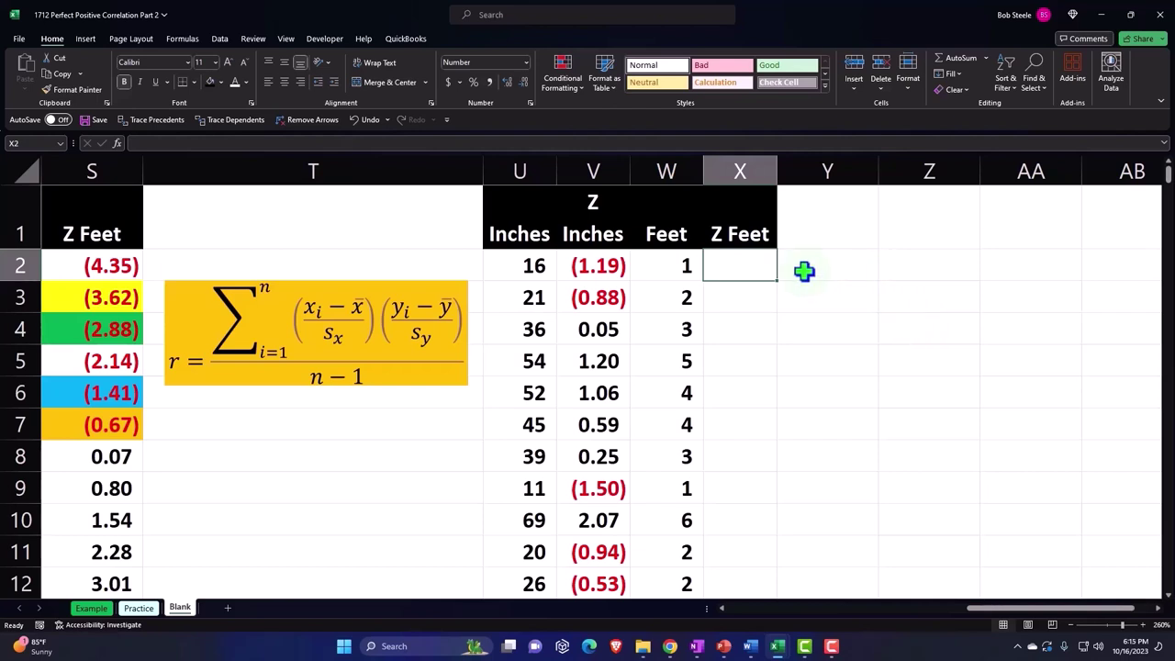
- Enter the Z Feet formula =(W2-$J$2)/$J$3 in X2 with absolute mean and SD references
{"action": "type", "text": "="}
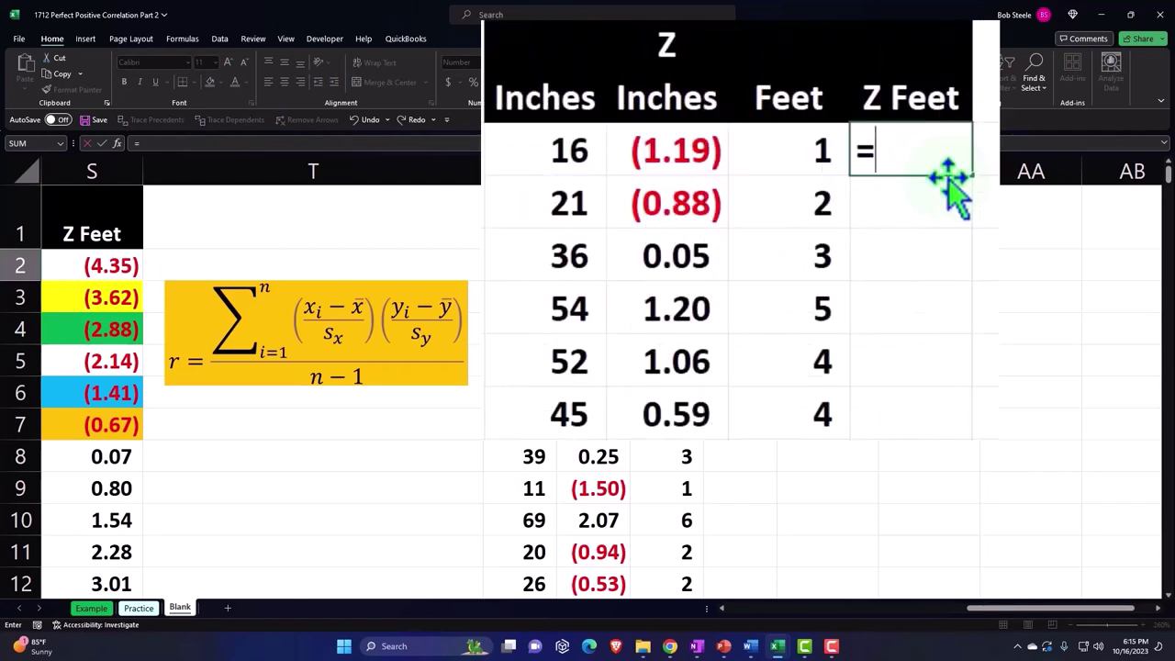
{"action": "type", "text": "("}
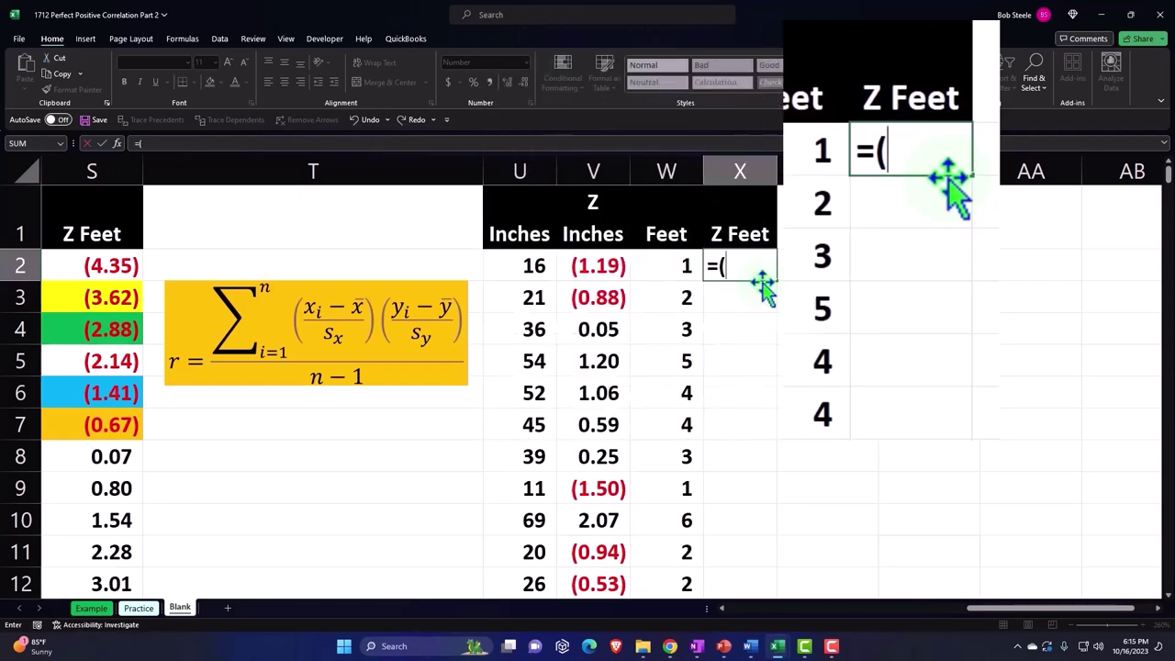
{"action": "key", "text": "Left"}
{"action": "type", "text": "-"}
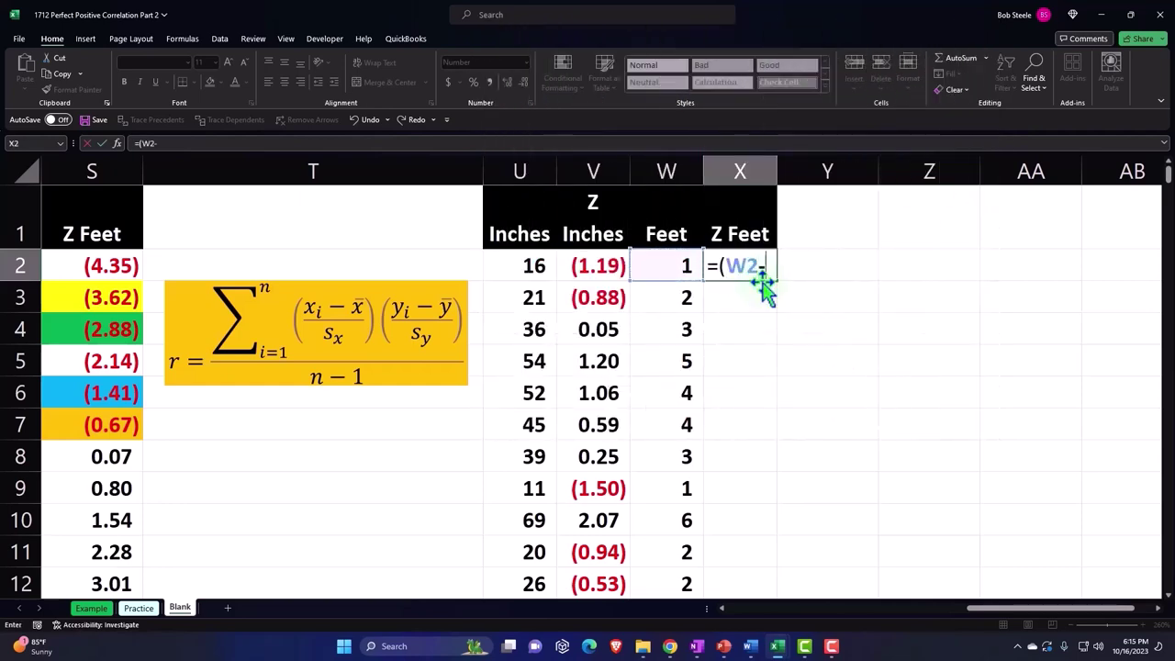
{"action": "key", "text": "Left"}
{"action": "key", "text": "Left"}
{"action": "key", "text": "Left"}
{"action": "key", "text": "Left"}
{"action": "key", "text": "Left"}
{"action": "key", "text": "Left"}
{"action": "key", "text": "Left"}
{"action": "key", "text": "Left"}
{"action": "key", "text": "Left"}
{"action": "key", "text": "Left"}
{"action": "key", "text": "Left"}
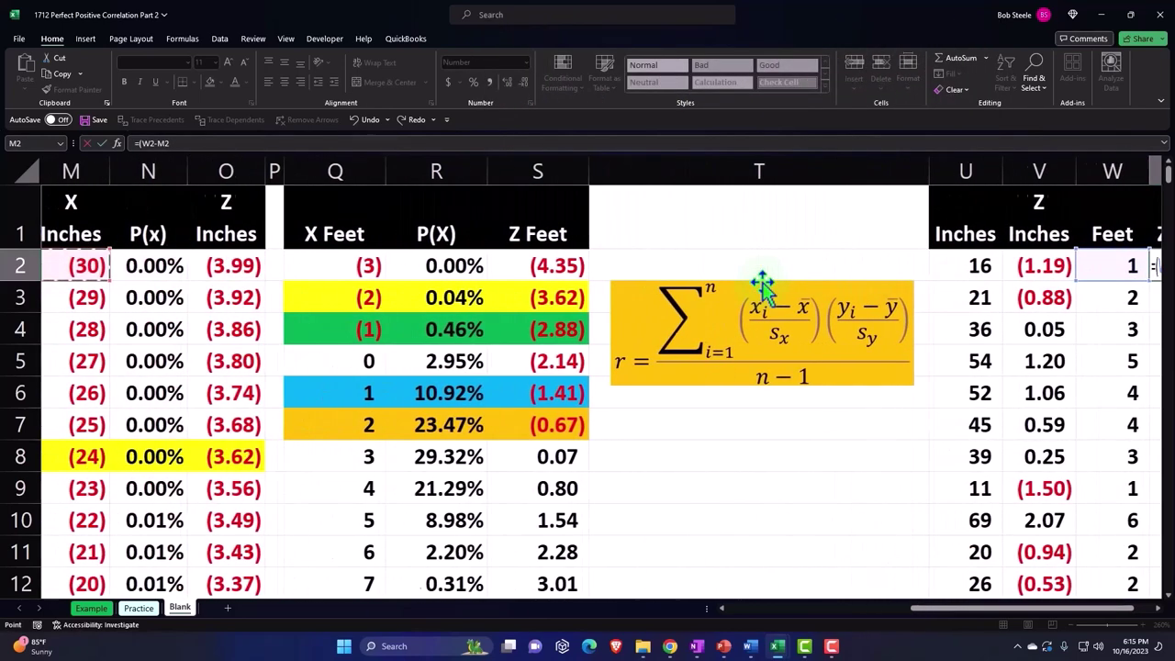
{"action": "key", "text": "Left"}
{"action": "key", "text": "Left"}
{"action": "key", "text": "Left"}
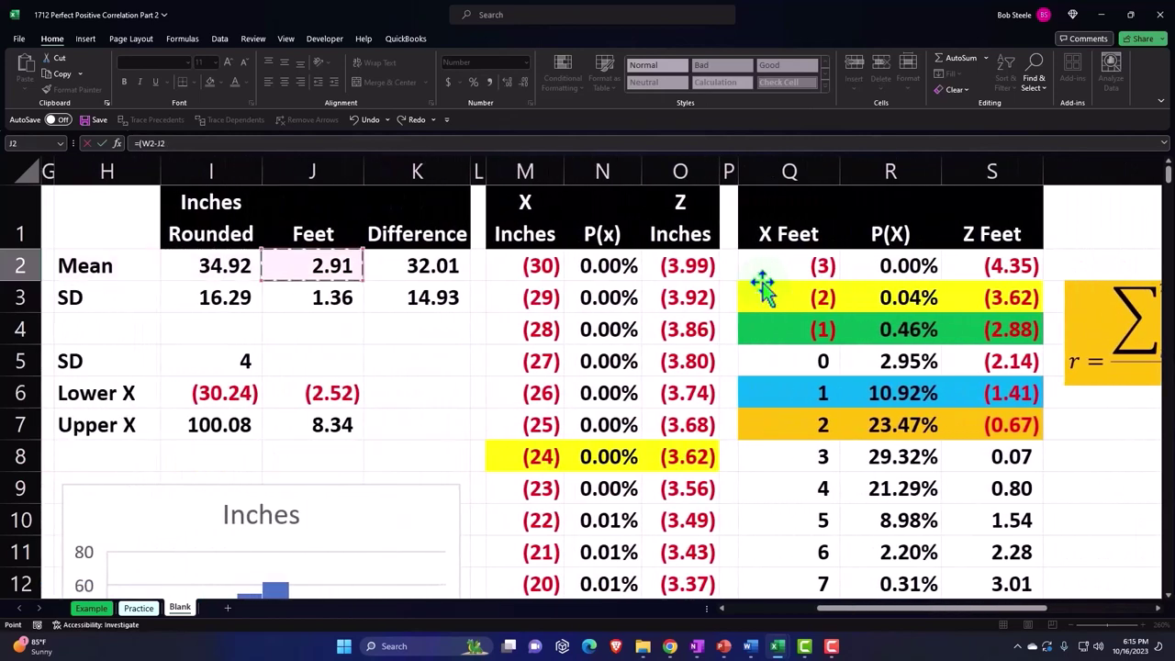
{"action": "key", "text": "Right"}
{"action": "key", "text": "Left"}
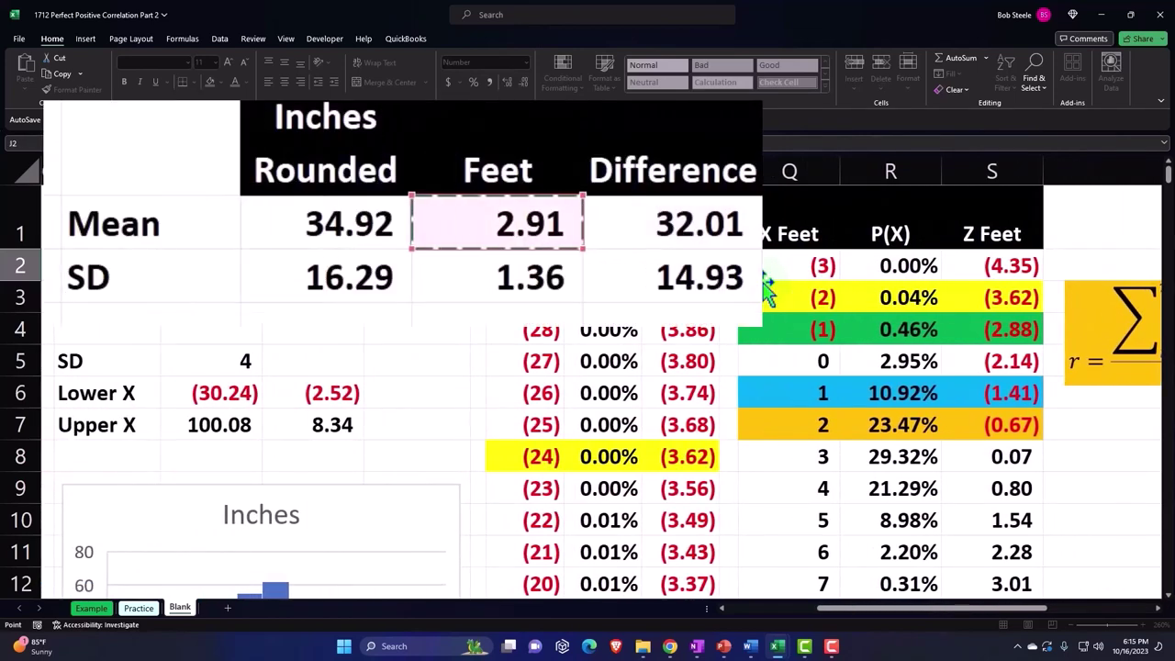
{"action": "key", "text": "F4"}
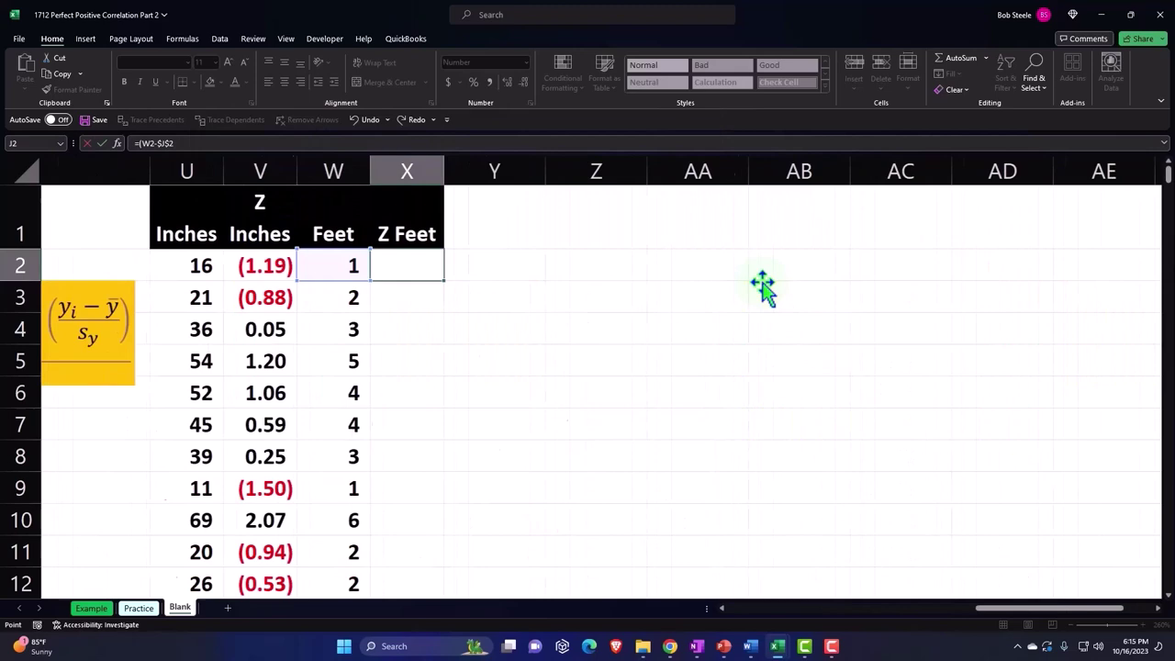
{"action": "type", "text": ")/"}
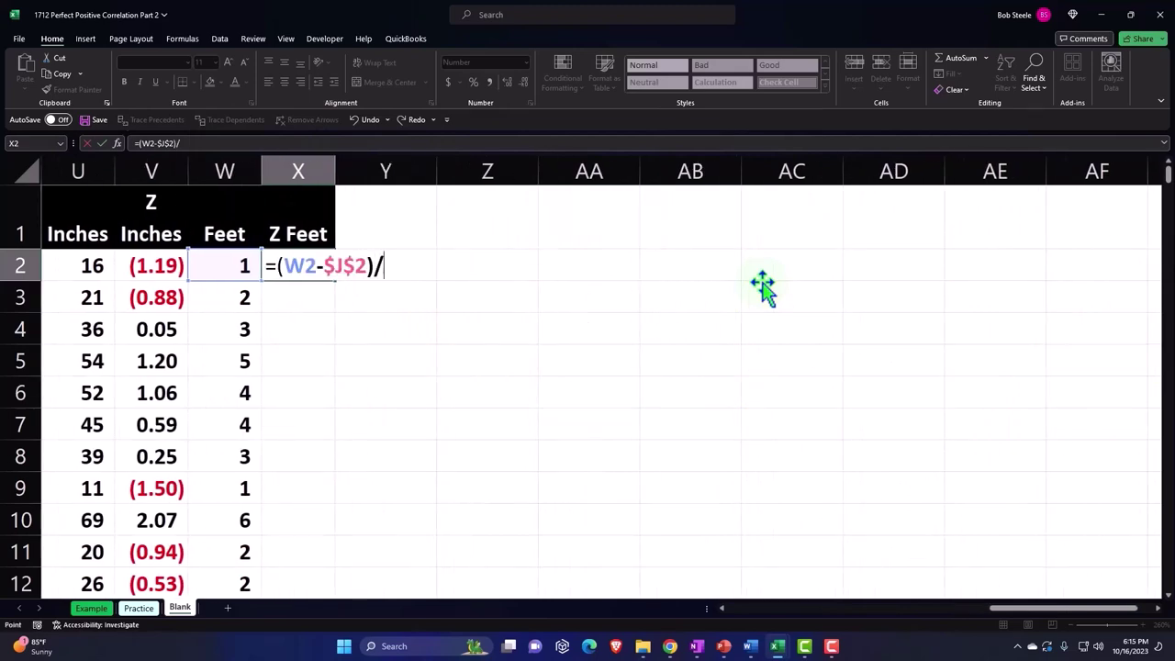
{"action": "key", "text": "Left"}
{"action": "key", "text": "Left"}
{"action": "key", "text": "Left"}
{"action": "key", "text": "Left"}
{"action": "key", "text": "Left"}
{"action": "key", "text": "Left"}
{"action": "key", "text": "Left"}
{"action": "key", "text": "Left"}
{"action": "key", "text": "Left"}
{"action": "key", "text": "Left"}
{"action": "key", "text": "Left"}
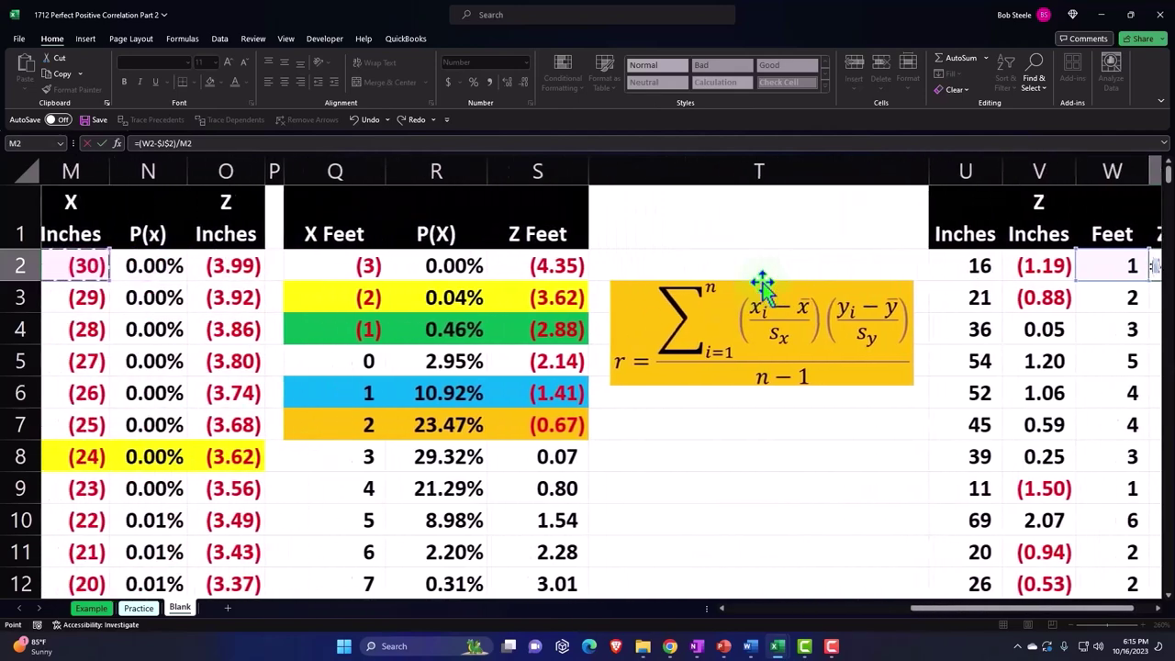
{"action": "key", "text": "Left"}
{"action": "key", "text": "Left"}
{"action": "key", "text": "Left"}
{"action": "key", "text": "Left"}
{"action": "key", "text": "Left"}
{"action": "key", "text": "Down"}
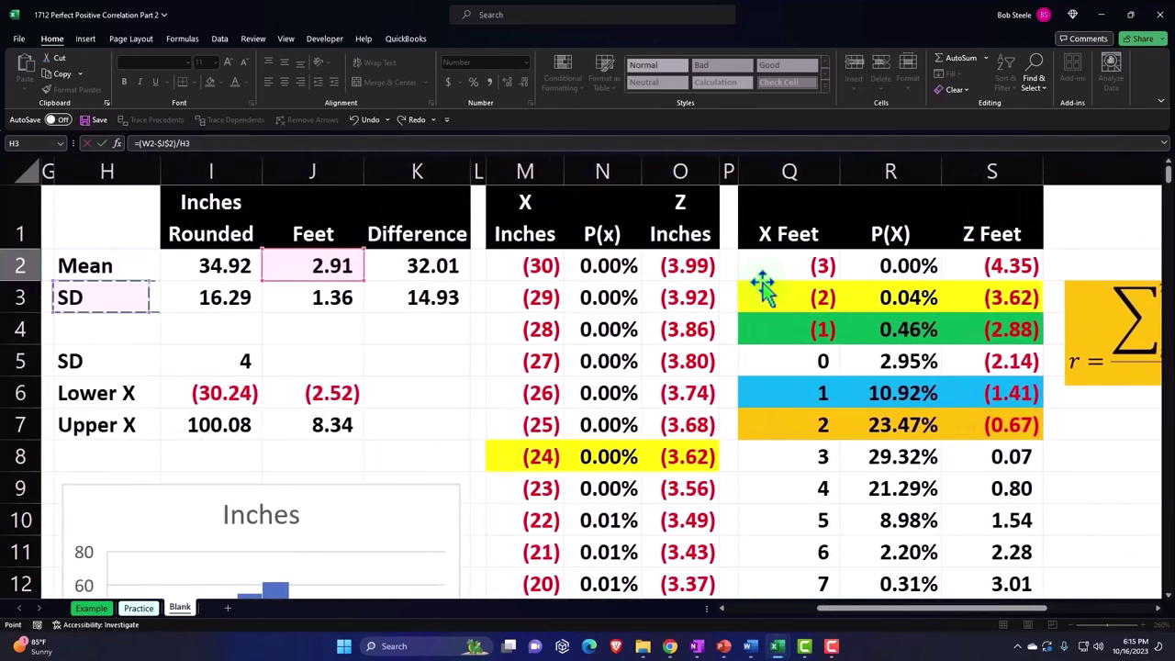
{"action": "key", "text": "Right"}
{"action": "key", "text": "Right"}
{"action": "key", "text": "F4"}
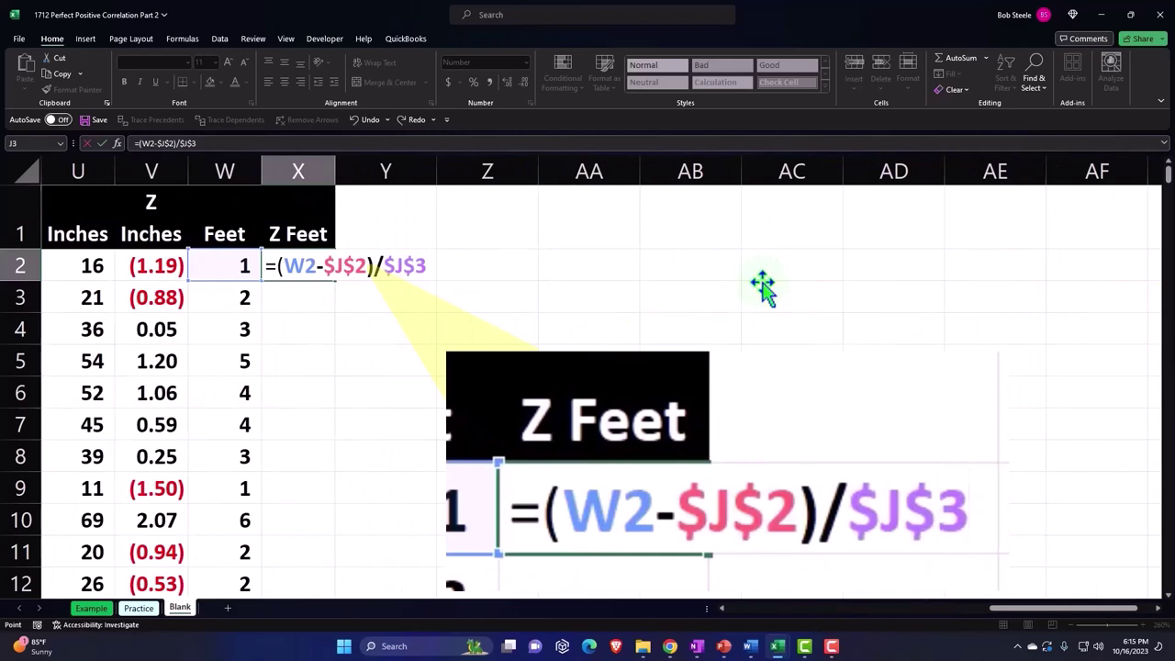
{"action": "key", "text": "Return"}
- Show the X2 z-score to two decimals as (1.19)
{"action": "key", "text": "Up"}
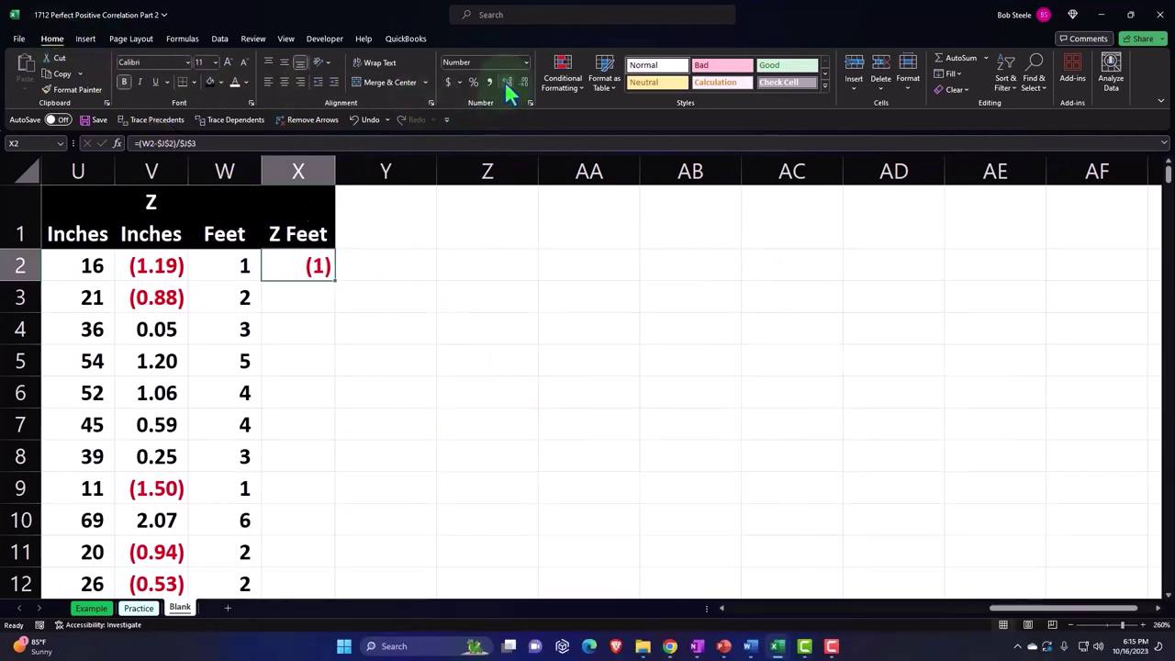
{"action": "left_click", "coordinate": [507, 82]}
{"action": "left_click", "coordinate": [507, 81]}
{"action": "key", "text": "Left"}
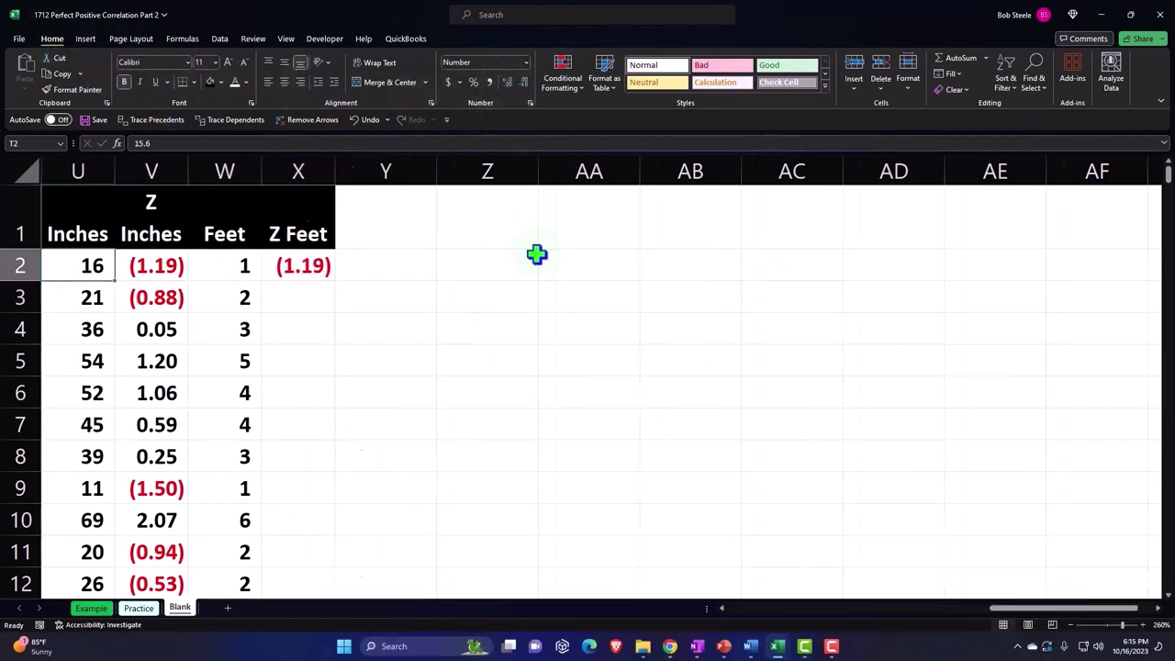
{"action": "scroll", "coordinate": [537, 254], "scroll_direction": "left", "scroll_amount": 2}
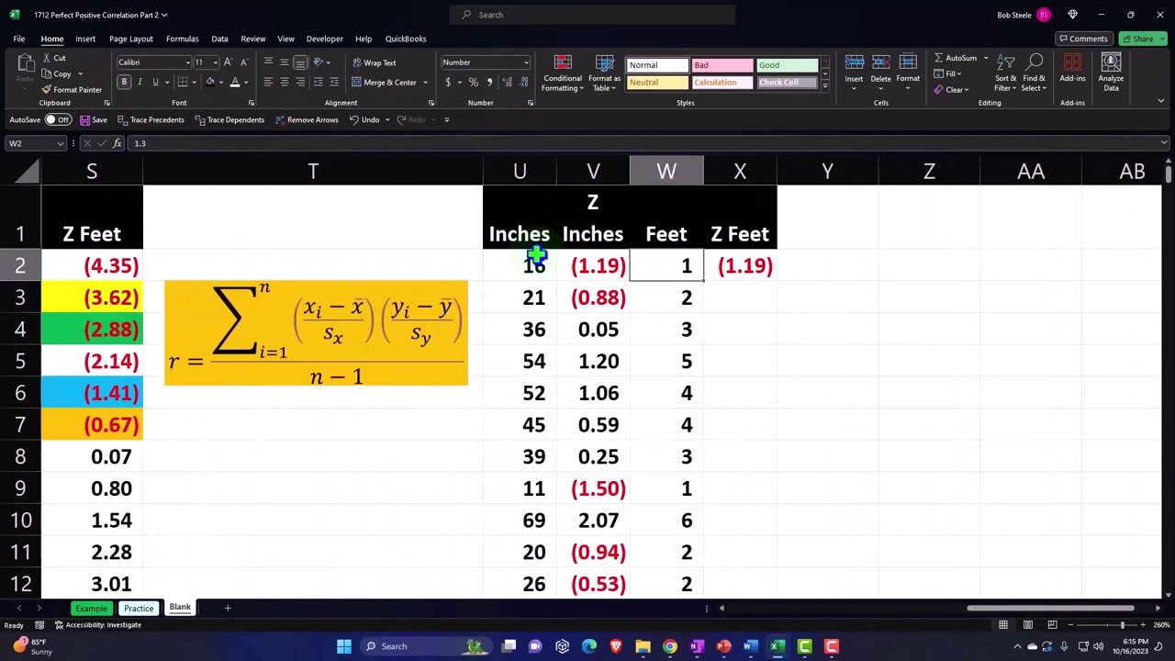
- Fill X2's z-score formula down column X, giving (1.19), (0.88), 0.05, 1.20
{"action": "left_click", "coordinate": [751, 272]}
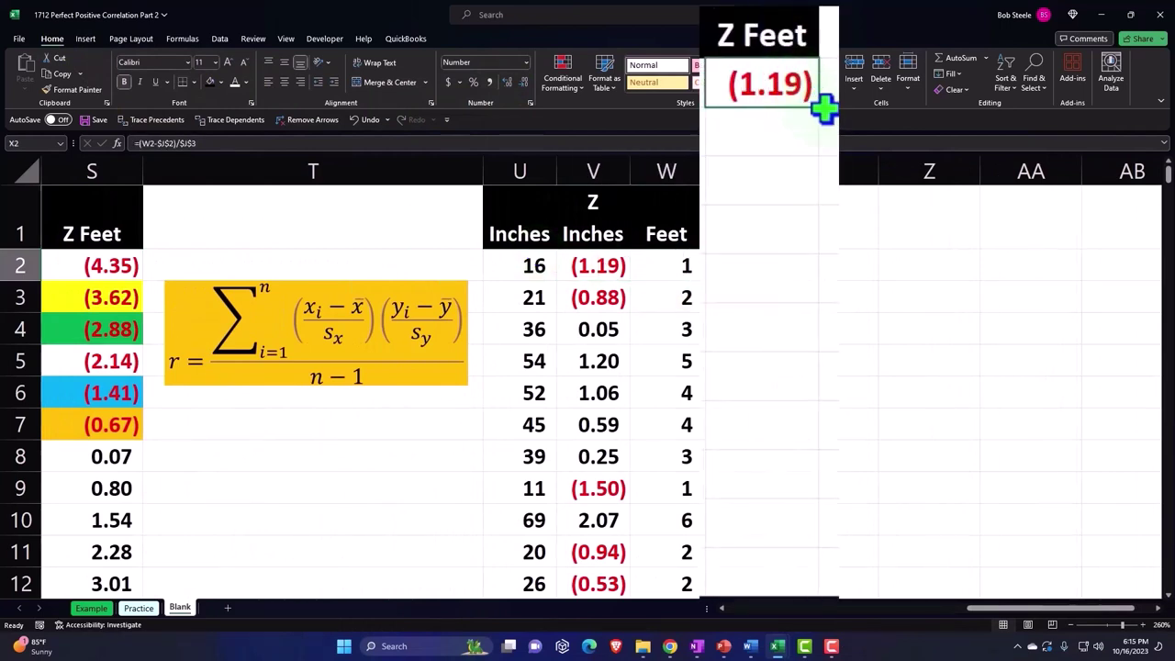
{"action": "double_click", "coordinate": [822, 112]}
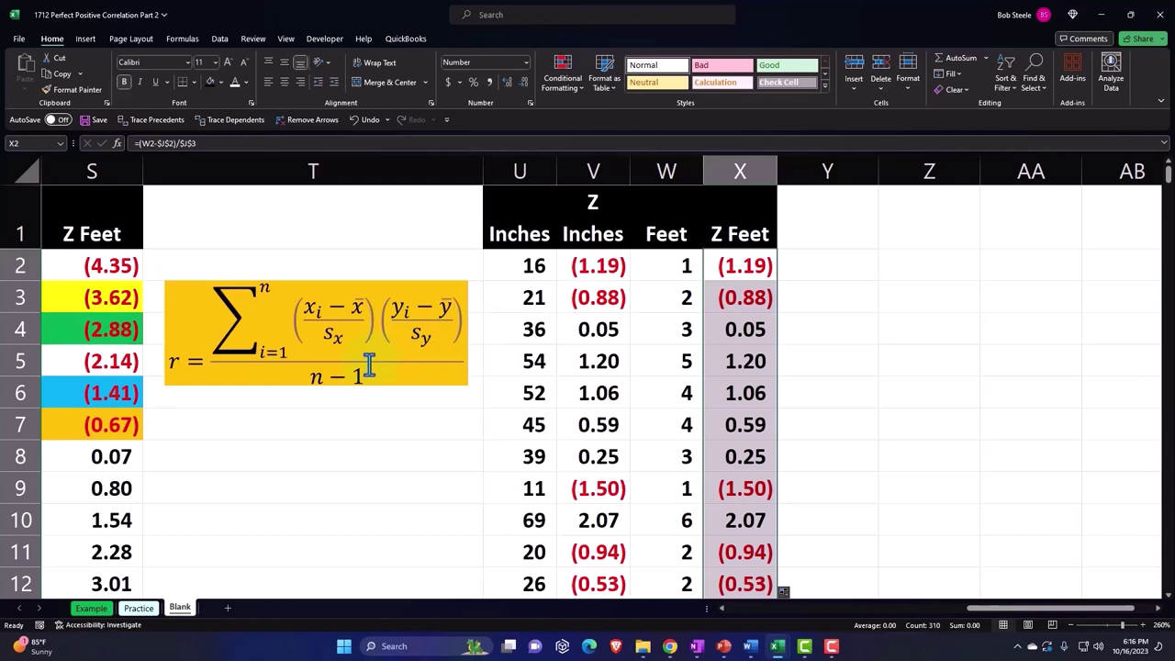
- Enter the header 'Z Inches * Z Feet' in Y1
{"action": "left_click", "coordinate": [810, 231]}
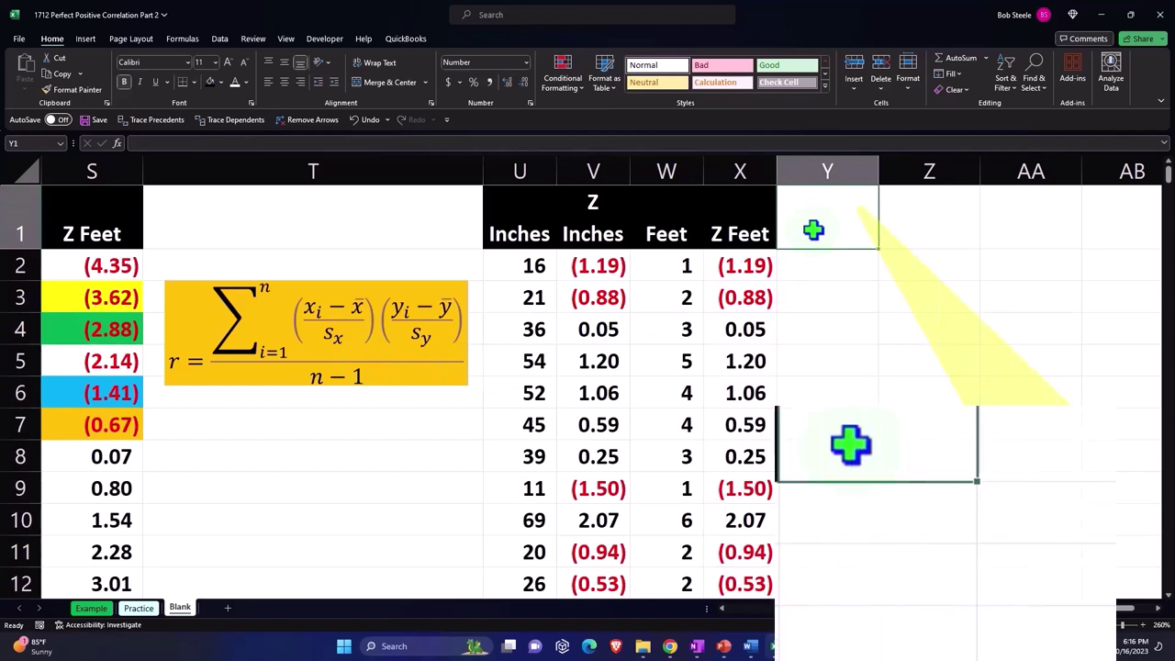
{"action": "type", "text": "Z Inches"}
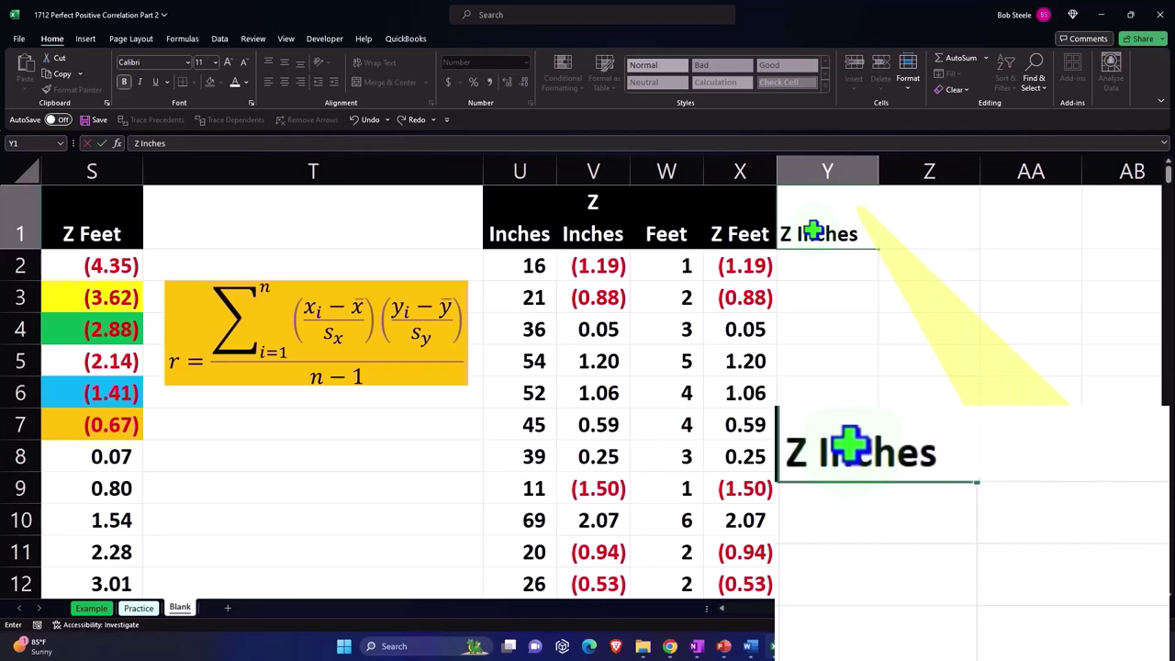
{"action": "type", "text": " * Z"}
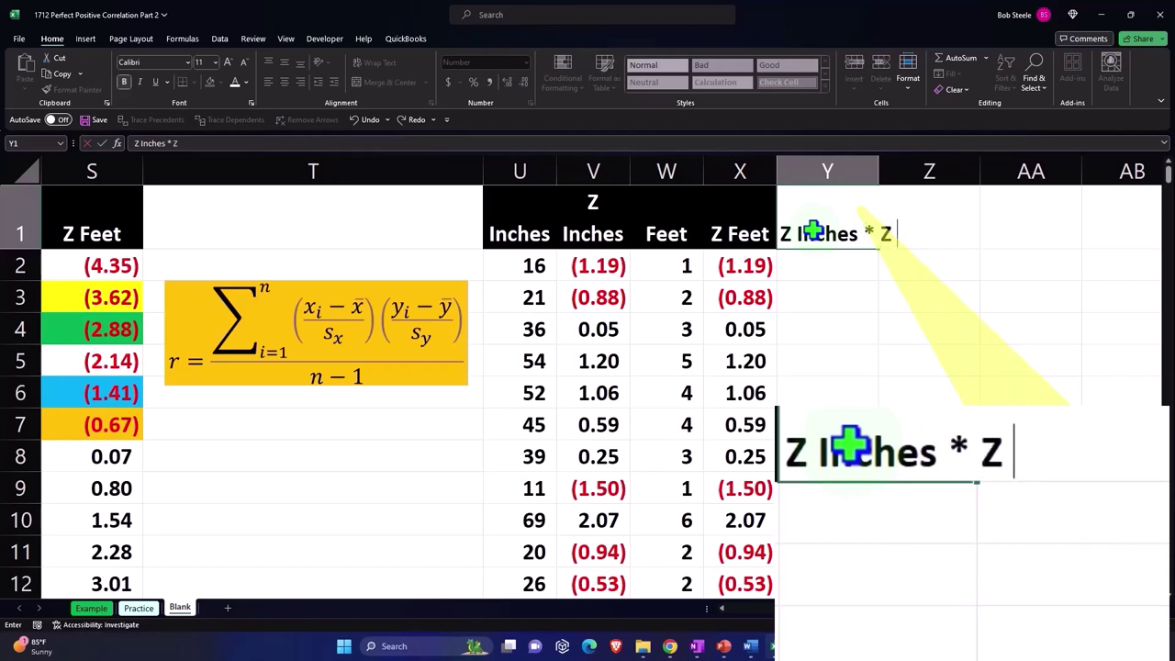
{"action": "type", "text": " Feet"}
{"action": "key", "text": "Return"}
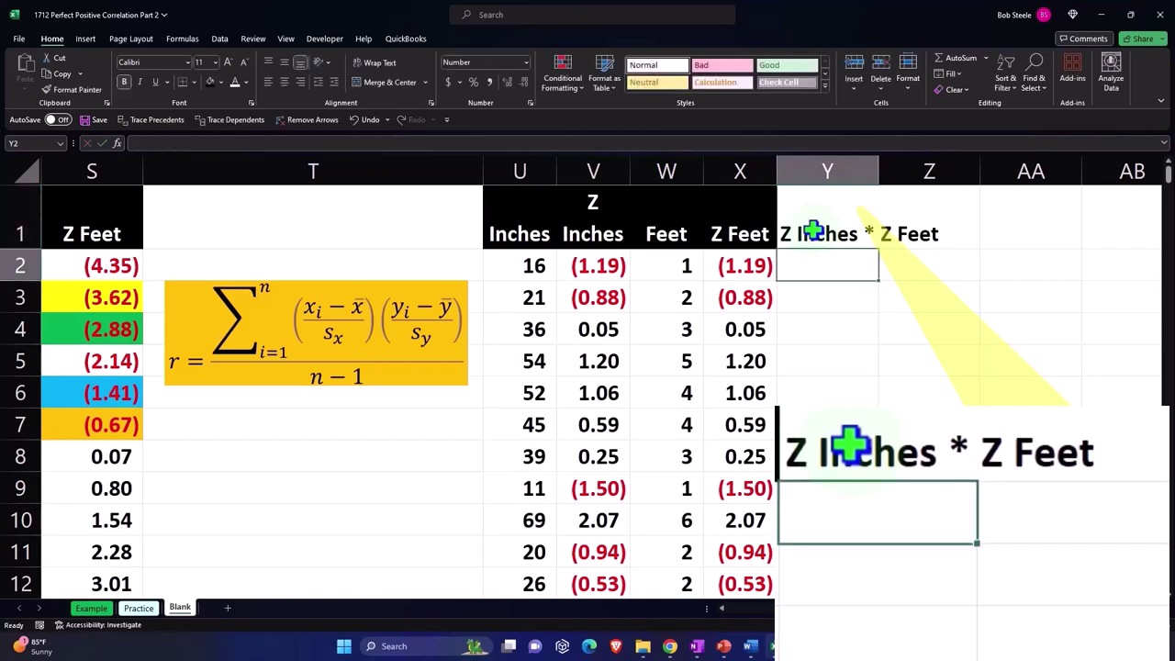
- Copy X1's black header style onto Y1 and narrow column Y so the header wraps
{"action": "left_click", "coordinate": [760, 229]}
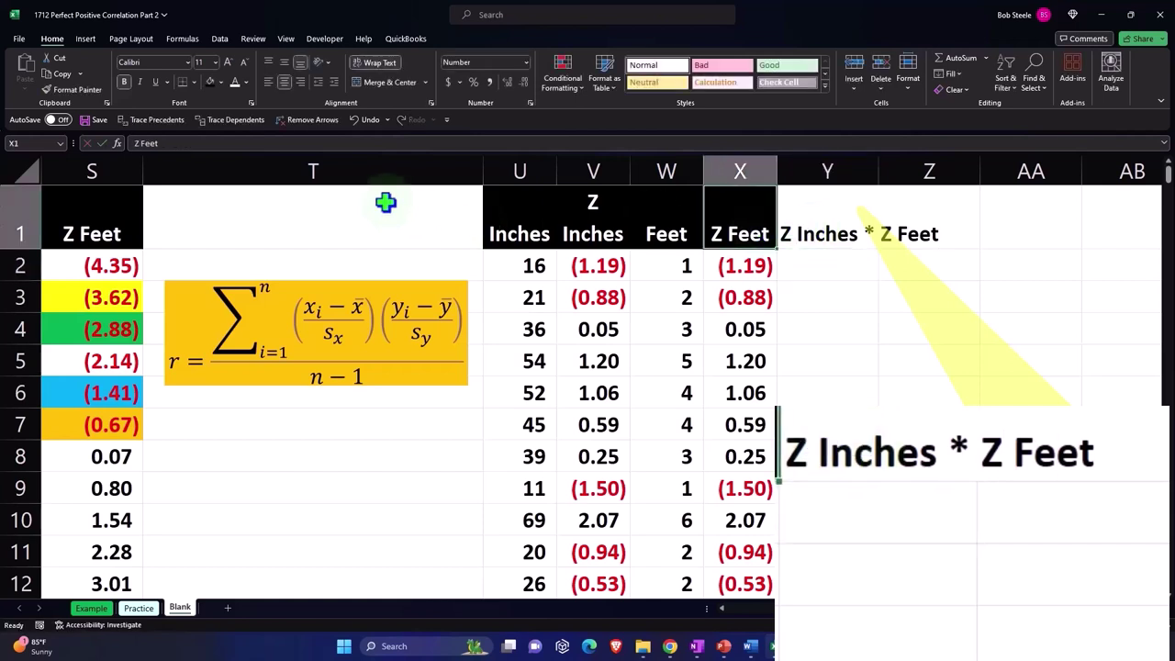
{"action": "left_click", "coordinate": [70, 99]}
{"action": "left_click", "coordinate": [822, 221]}
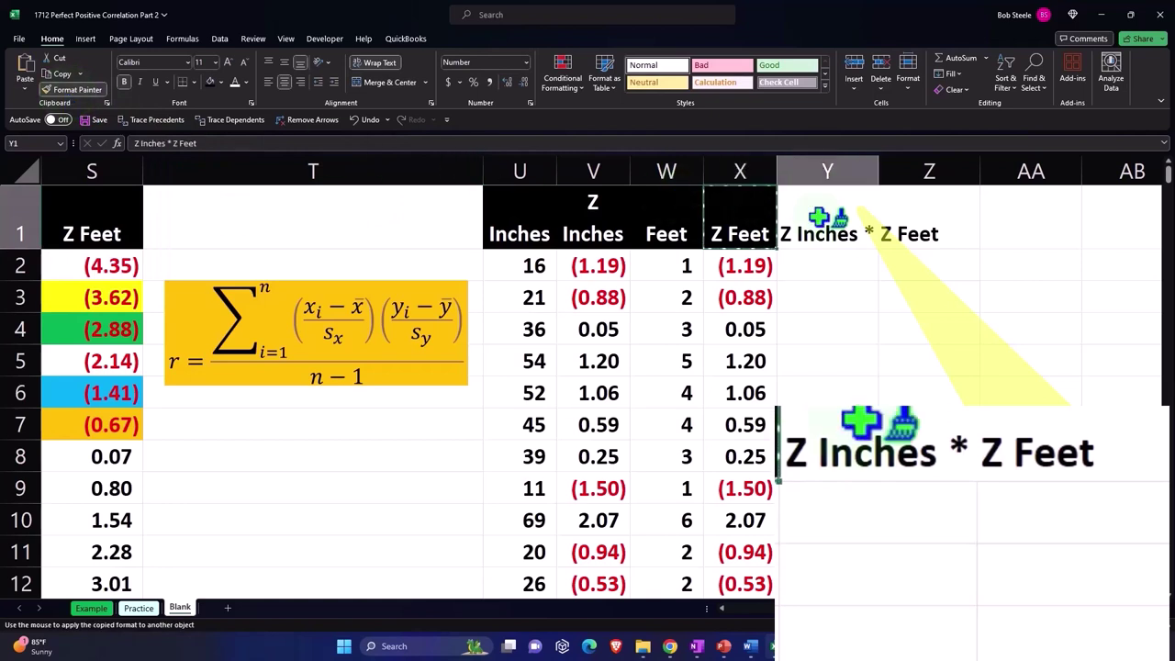
{"action": "left_click", "coordinate": [842, 297]}
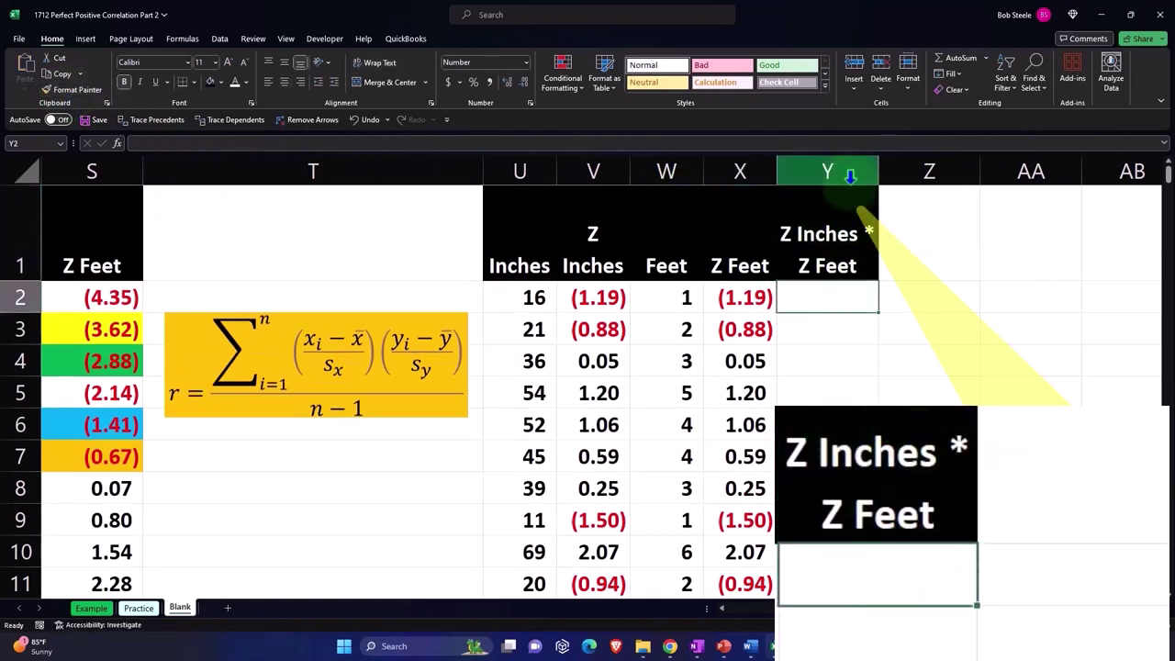
{"action": "left_click_drag", "start_coordinate": [877, 171], "coordinate": [864, 170]}
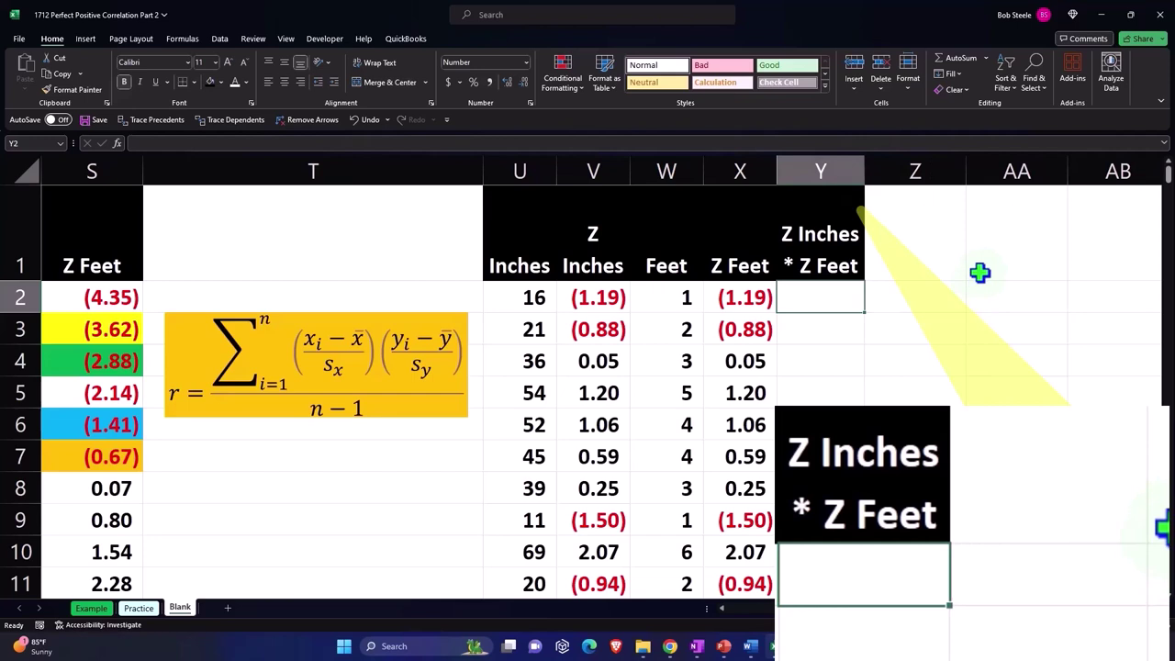
- Enter =V2*X2 in Y2 to multiply Z Inches by Z Feet
{"action": "type", "text": "="}
{"action": "key", "text": "Left"}
{"action": "key", "text": "Left"}
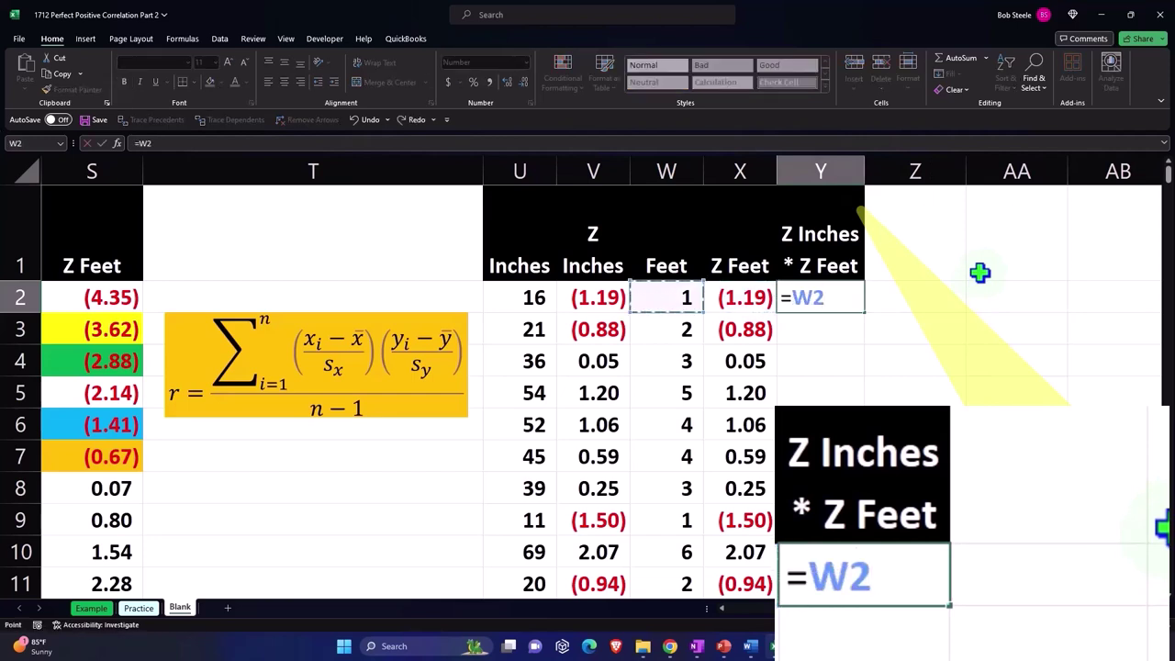
{"action": "key", "text": "Left"}
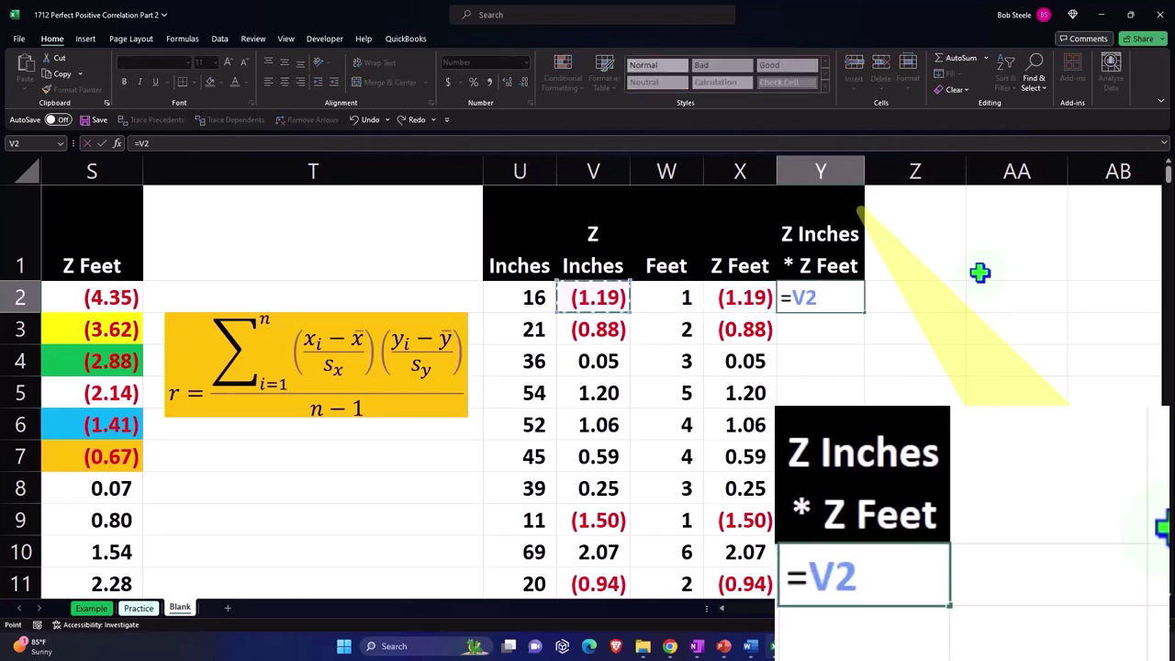
{"action": "type", "text": "*"}
{"action": "key", "text": "Left"}
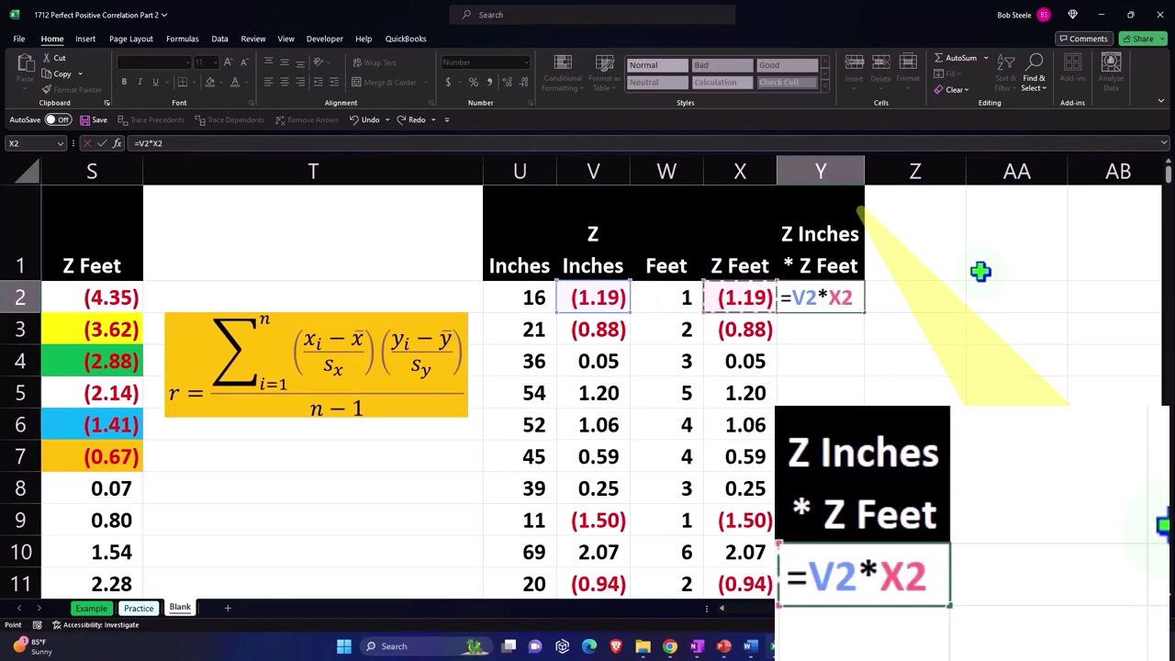
{"action": "key", "text": "Return"}
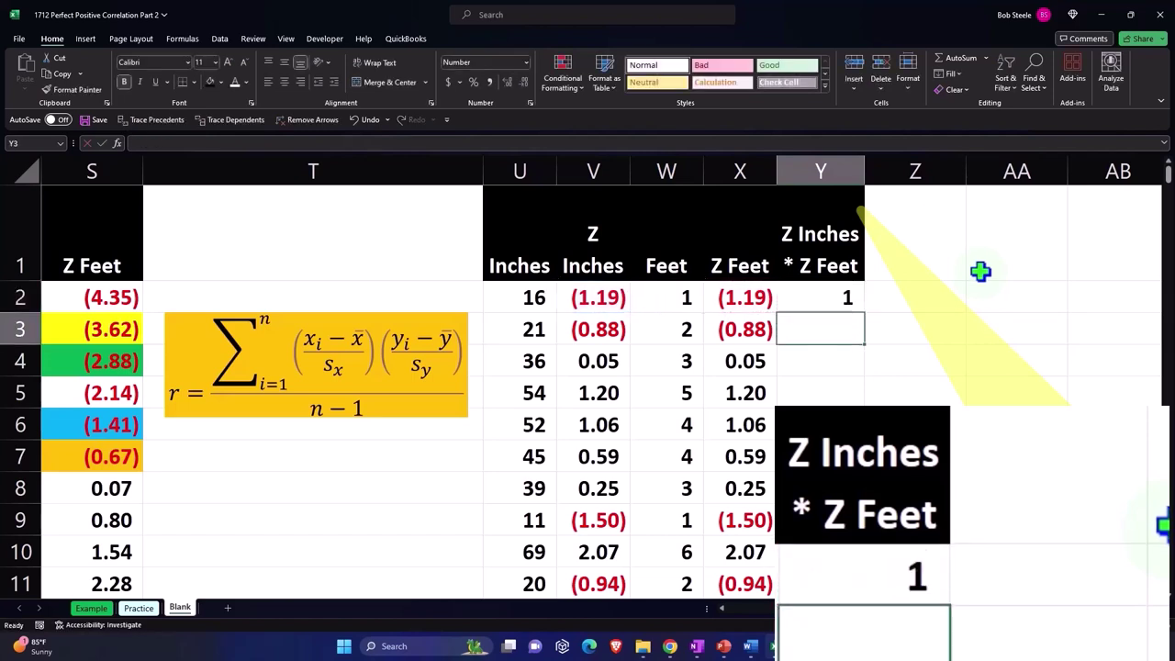
- Show Y2 to two decimals, fill it down column Y, and narrow column Z into a spacer
{"action": "left_click", "coordinate": [819, 292]}
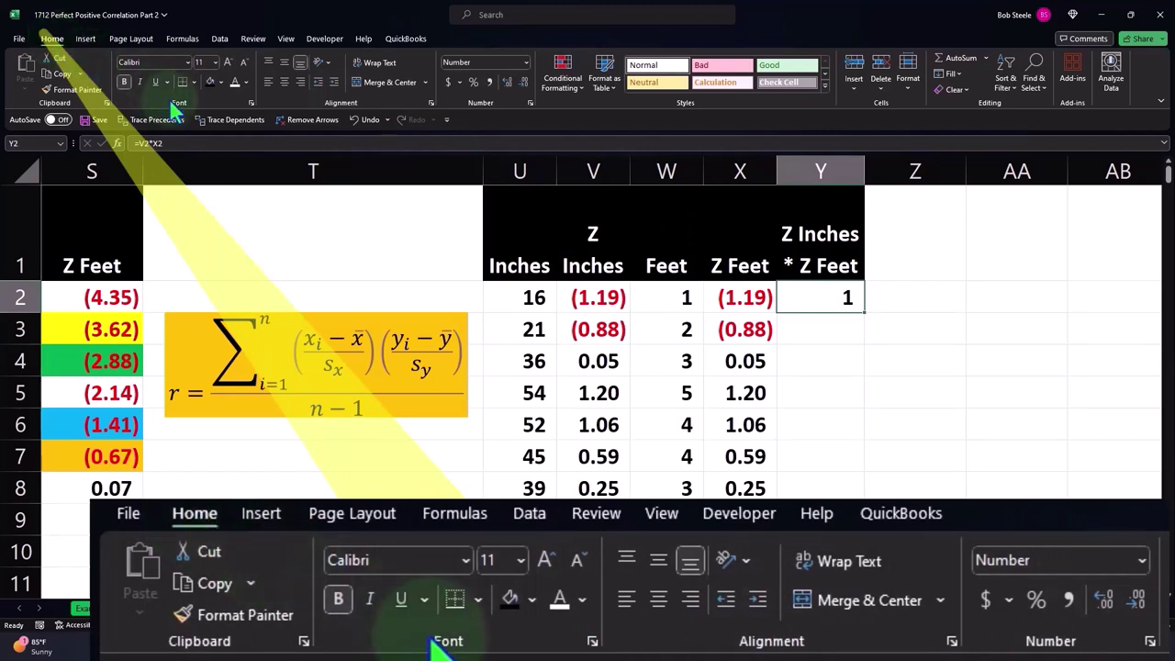
{"action": "left_click", "coordinate": [229, 62]}
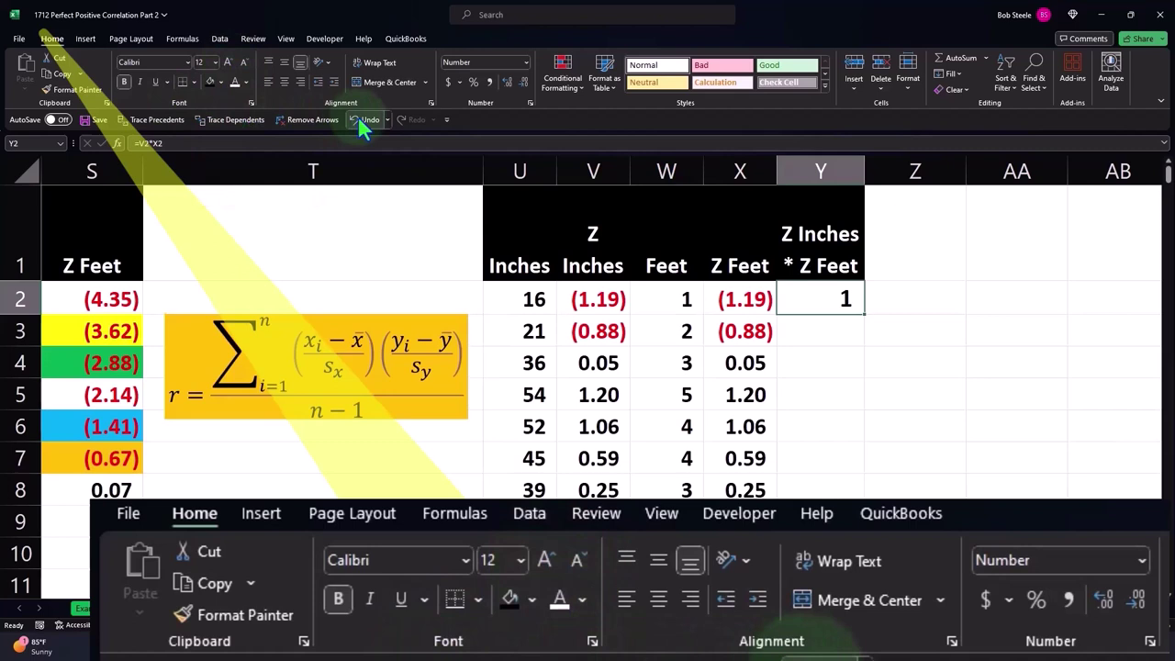
{"action": "left_click", "coordinate": [508, 83]}
{"action": "left_click", "coordinate": [508, 83]}
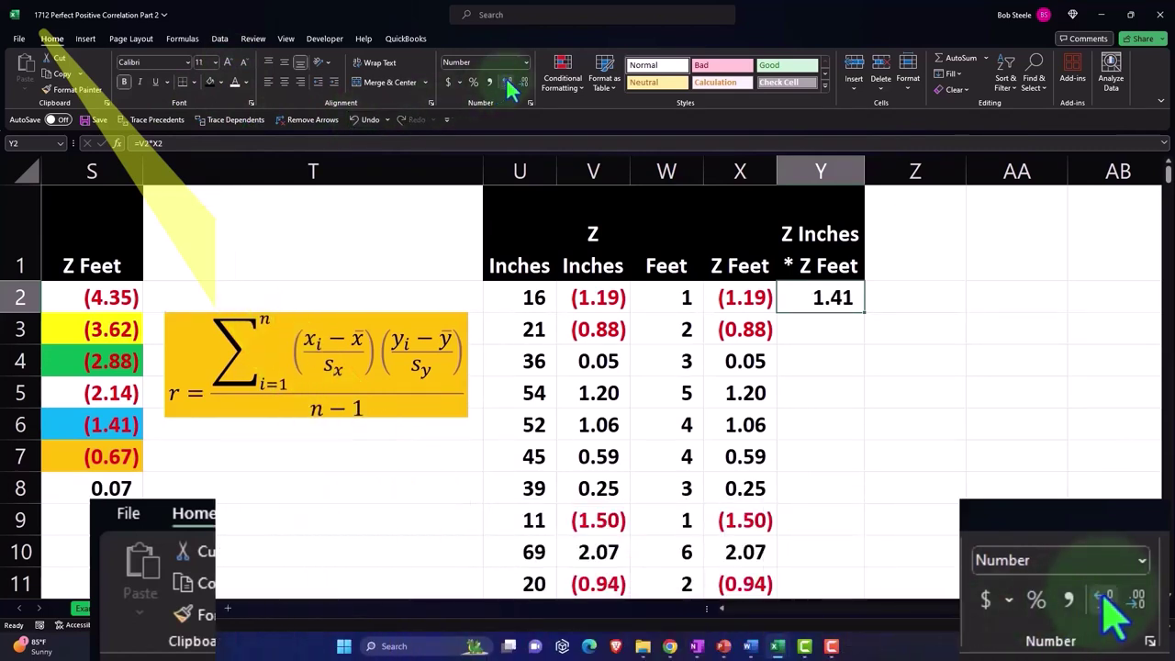
{"action": "double_click", "coordinate": [867, 315]}
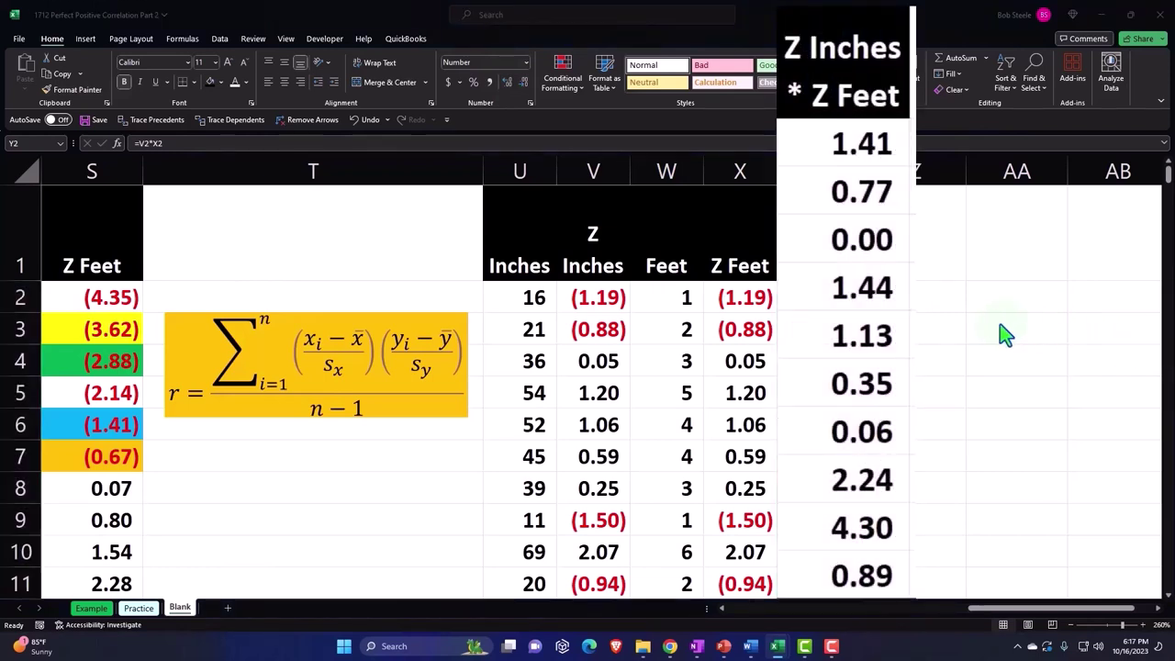
{"action": "left_click", "coordinate": [963, 174]}
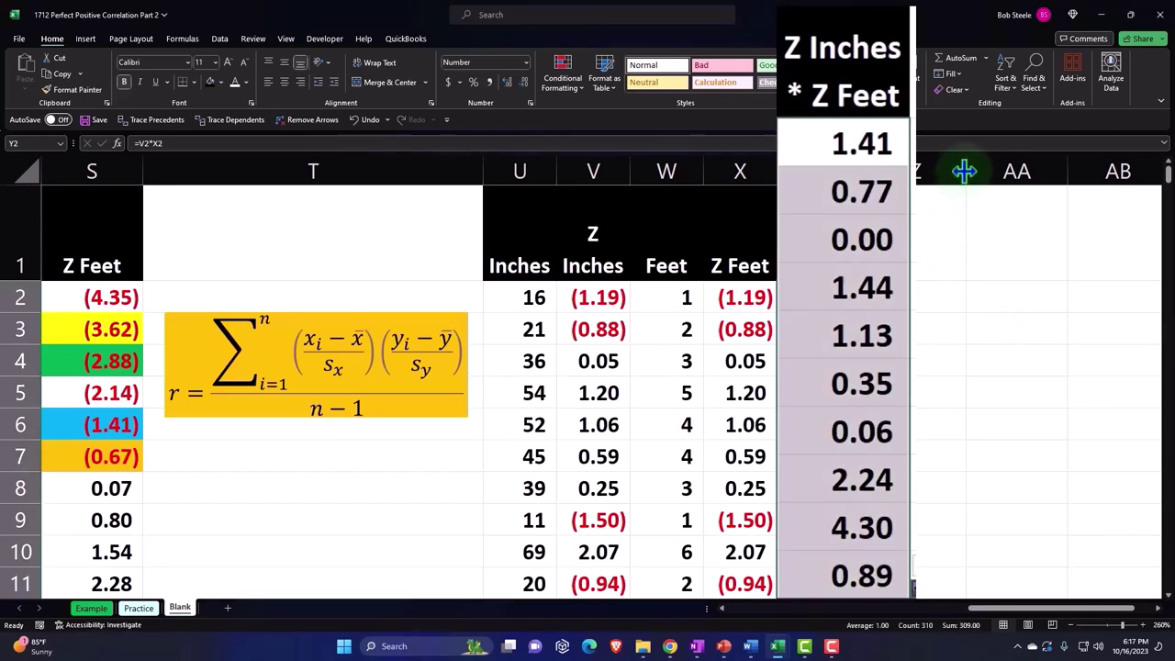
{"action": "left_click_drag", "start_coordinate": [963, 172], "coordinate": [883, 172]}
- Type the heading 'Corralation R' in AA1
{"action": "left_click", "coordinate": [931, 265]}
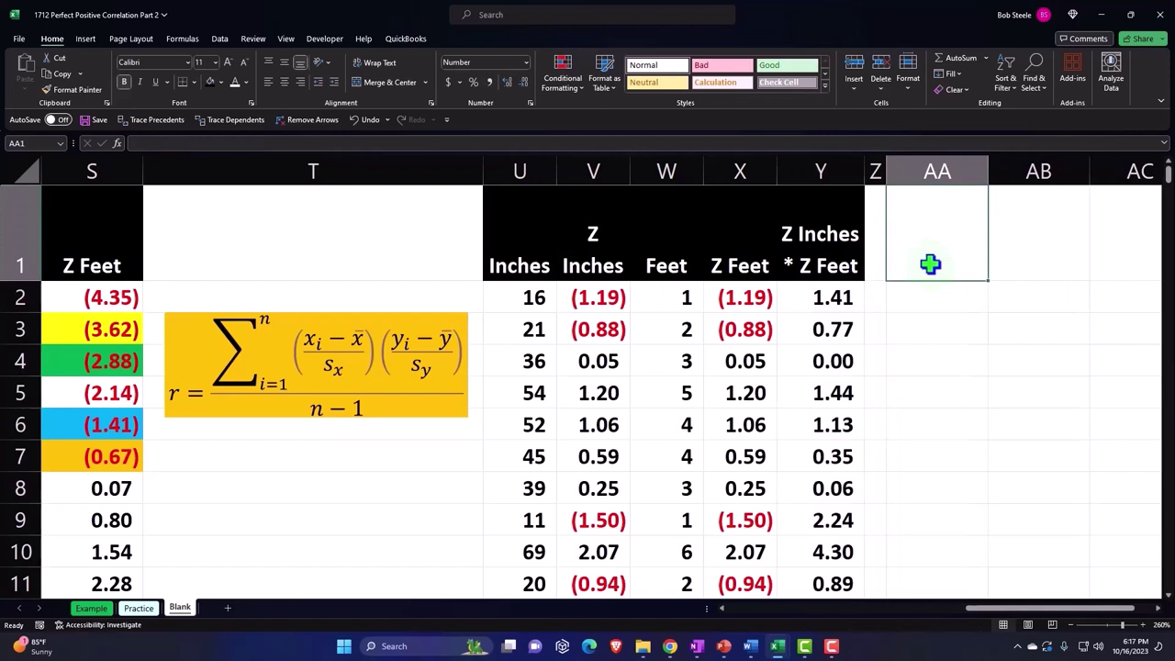
{"action": "type", "text": "Corral"}
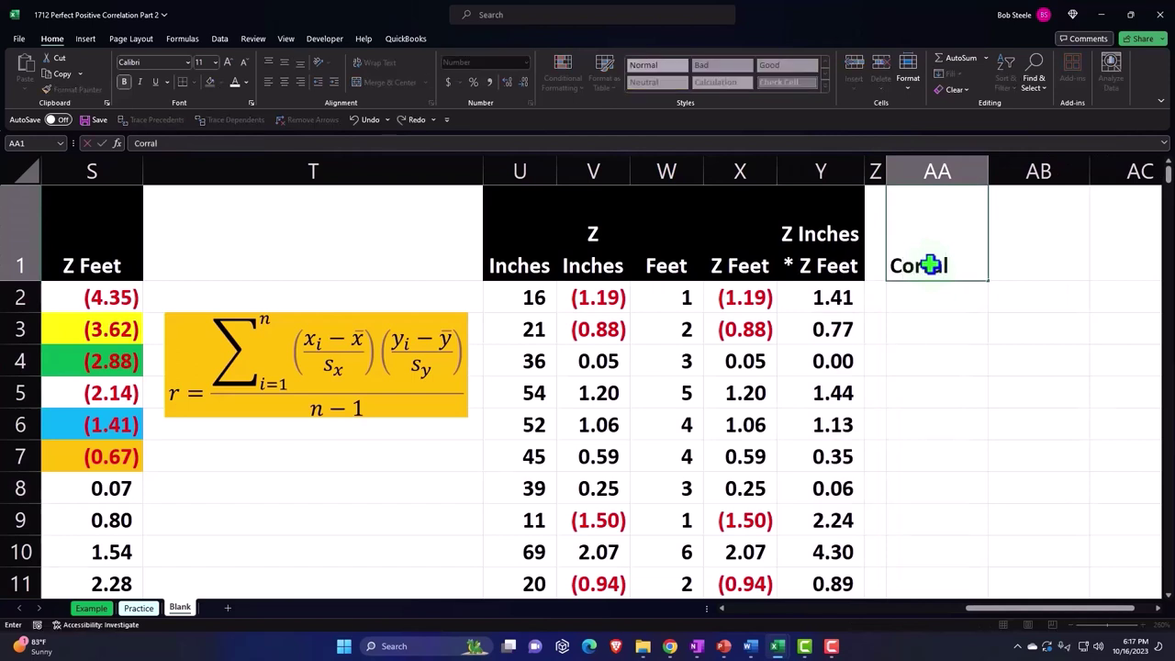
{"action": "type", "text": "ation R"}
{"action": "key", "text": "Return"}
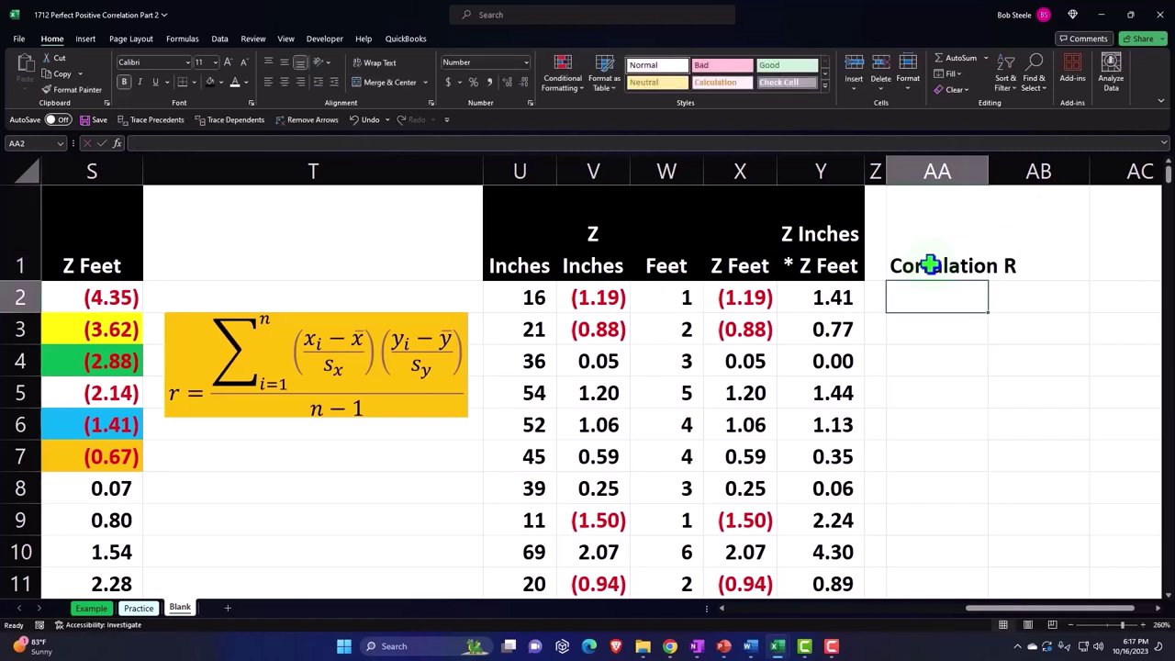
- Make AA1 through AC1 a black band with white text, then draft an AA2 label
{"action": "left_click_drag", "start_coordinate": [897, 252], "coordinate": [1093, 231]}
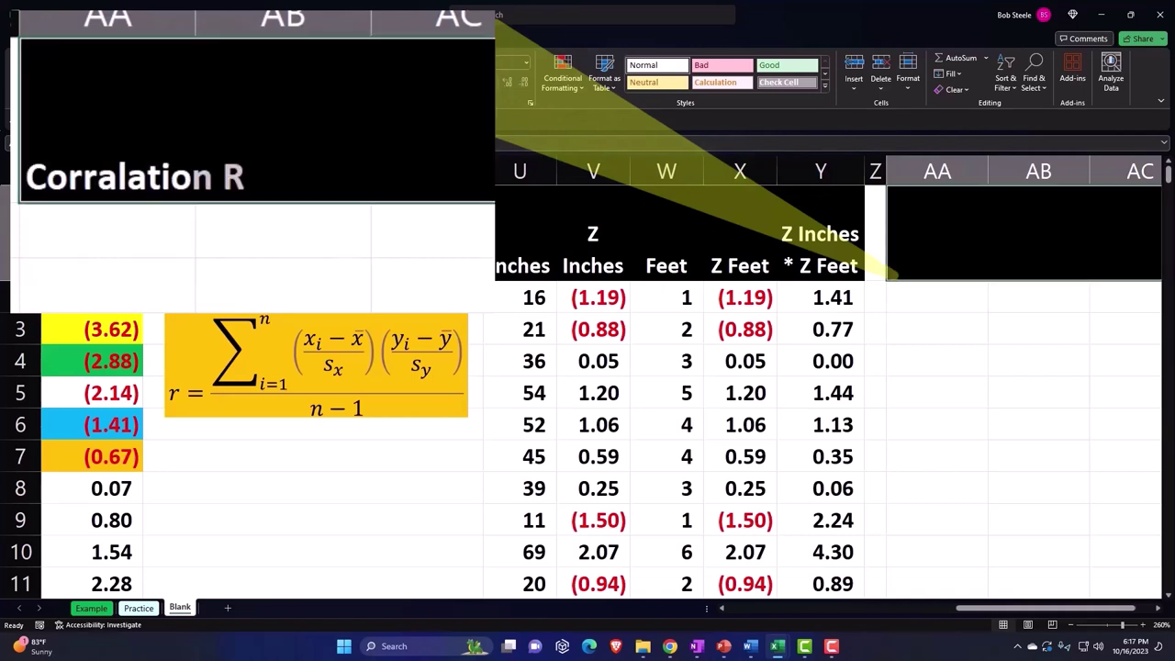
{"action": "left_click", "coordinate": [945, 310]}
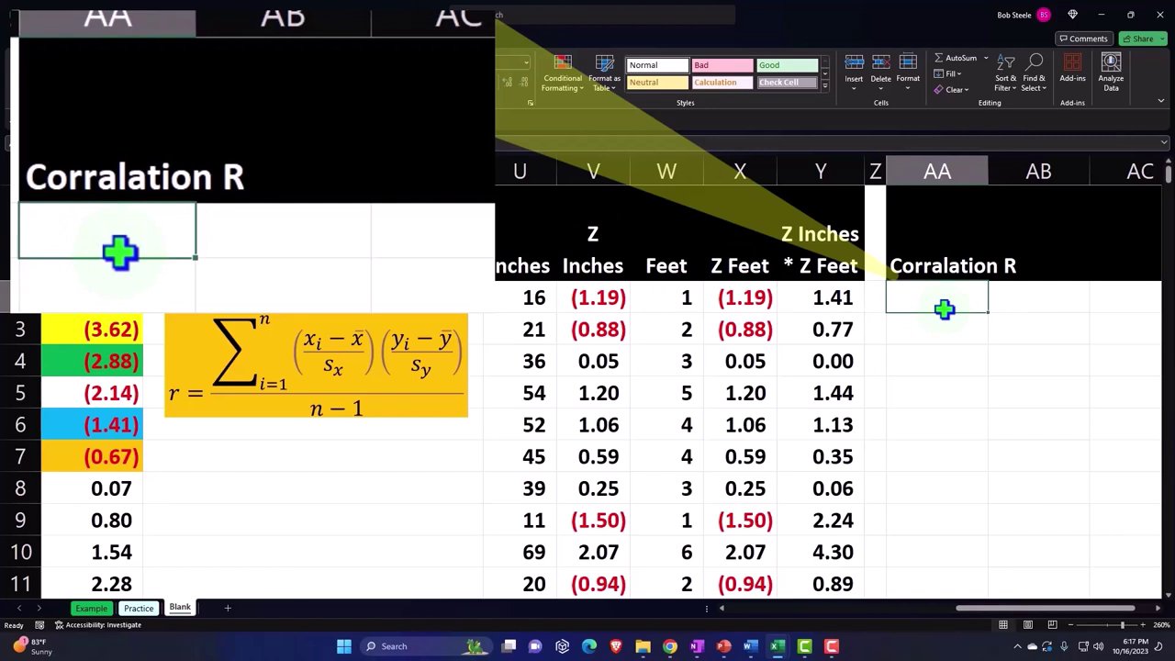
{"action": "type", "text": "Sum "}
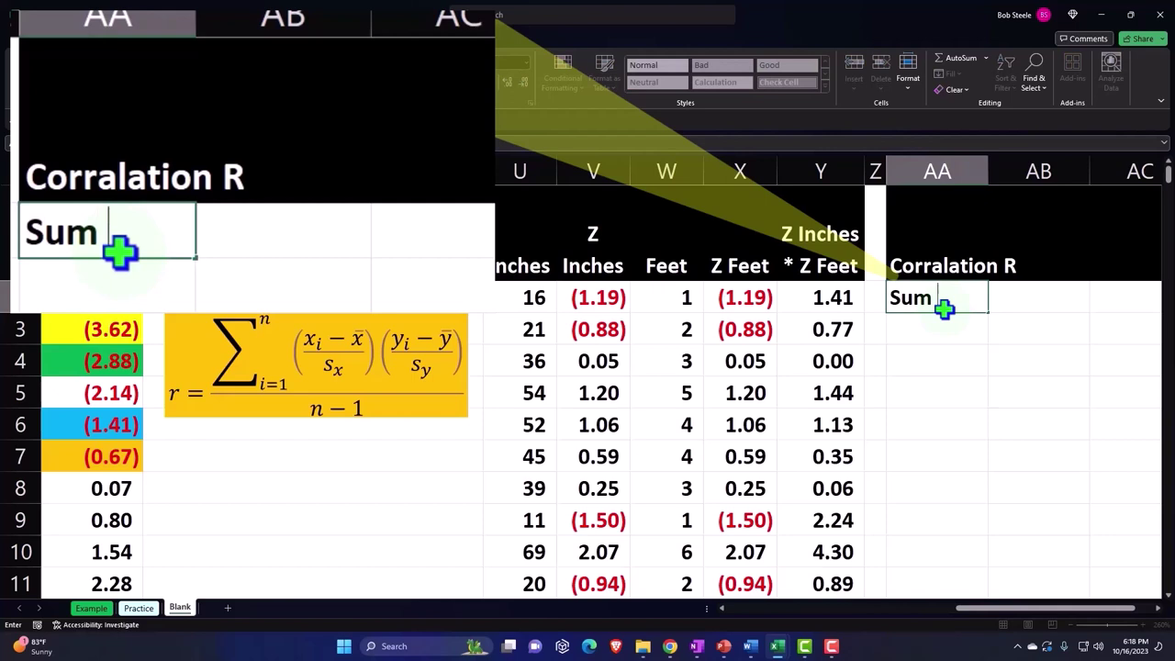
{"action": "type", "text": "z inches"}
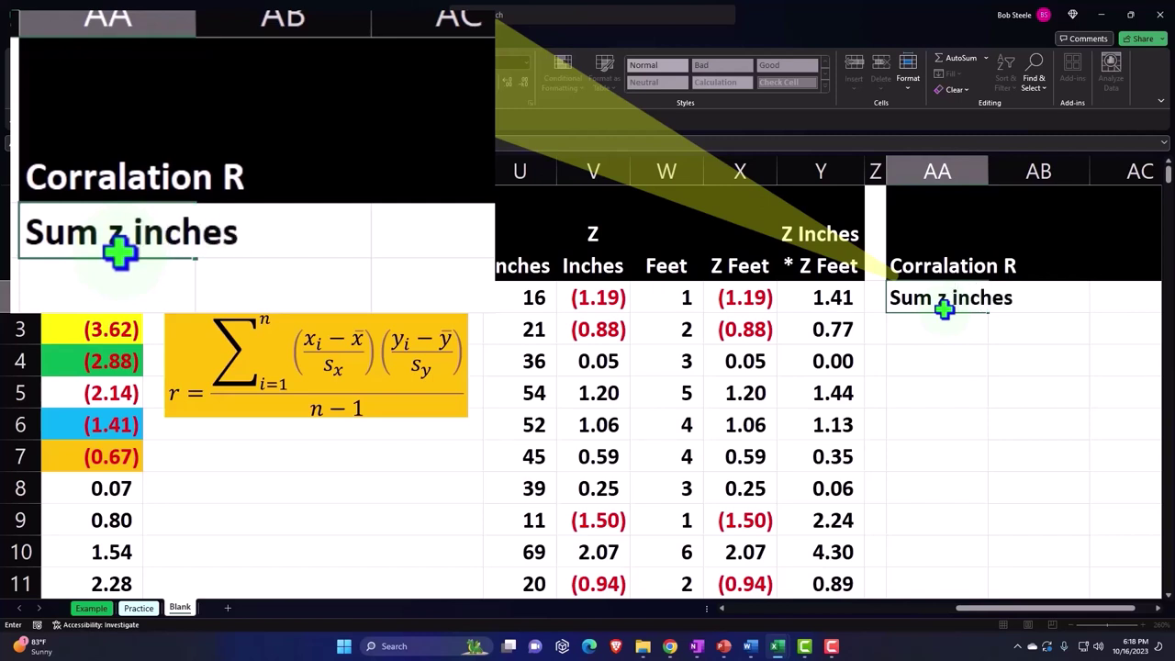
{"action": "key", "text": "BackSpace"}
{"action": "key", "text": "BackSpace"}
{"action": "key", "text": "BackSpace"}
{"action": "key", "text": "BackSpace"}
{"action": "key", "text": "BackSpace"}
{"action": "key", "text": "BackSpace"}
{"action": "key", "text": "BackSpace"}
{"action": "key", "text": "BackSpace"}
{"action": "key", "text": "BackSpace"}
{"action": "key", "text": "BackSpace"}
{"action": "key", "text": "BackSpace"}
{"action": "key", "text": "BackSpace"}
{"action": "key", "text": "BackSpace"}
- Build the label formula ="sum"&Y1 from the Y1 header text
{"action": "key", "text": "Escape"}
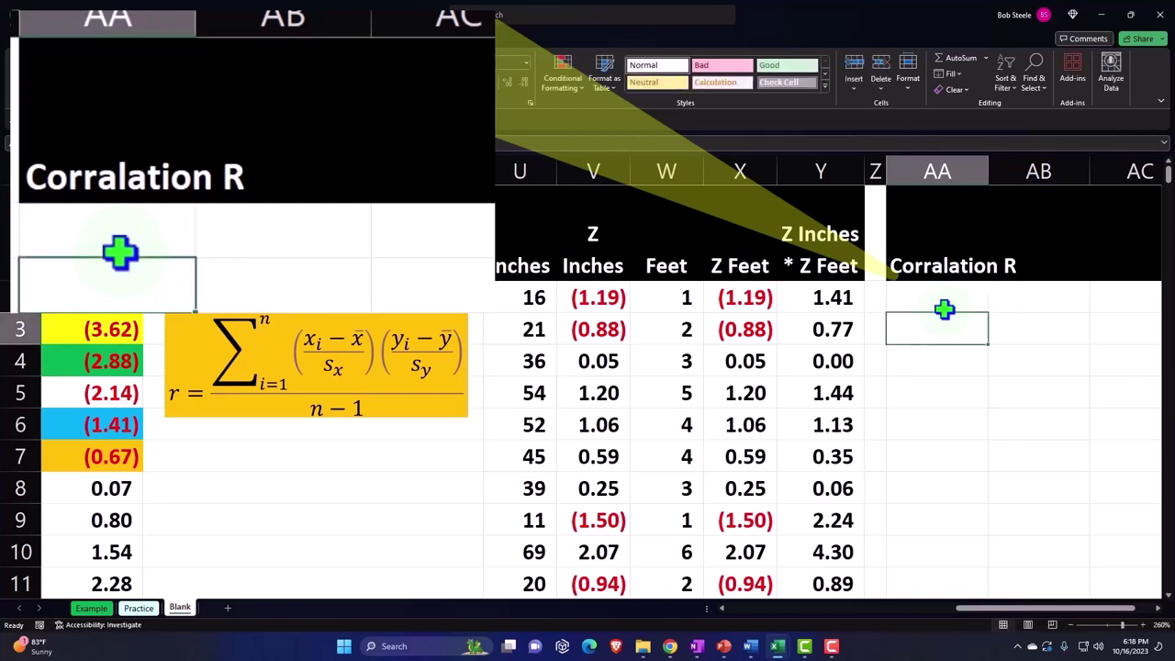
{"action": "type", "text": "="}
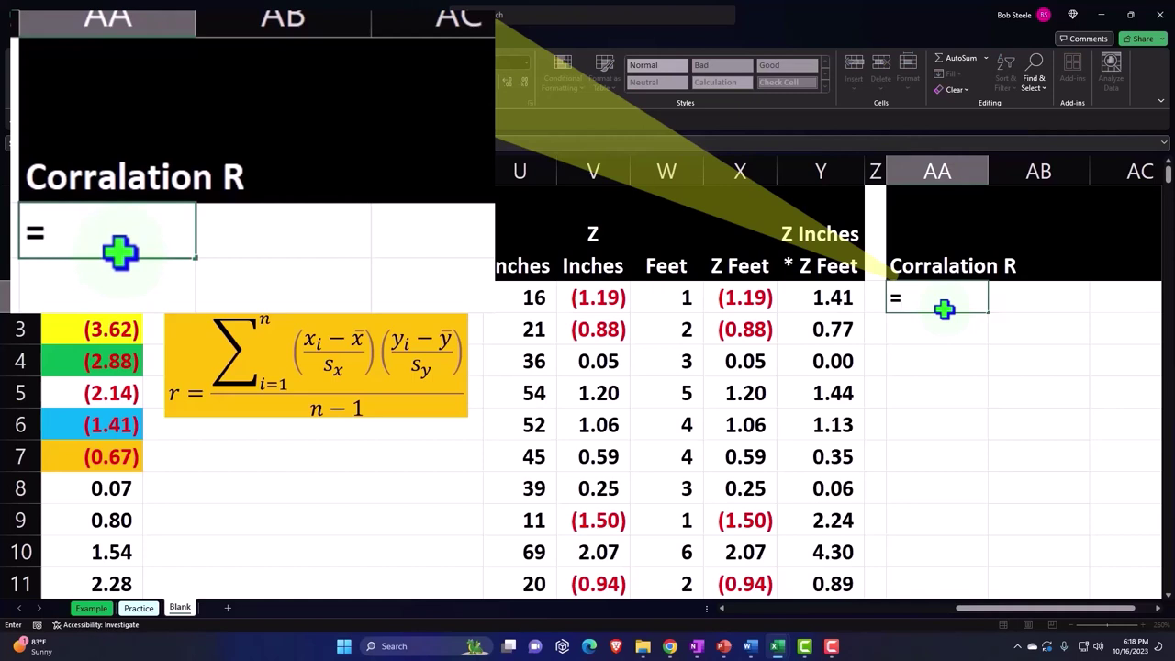
{"action": "type", "text": "\"sum"}
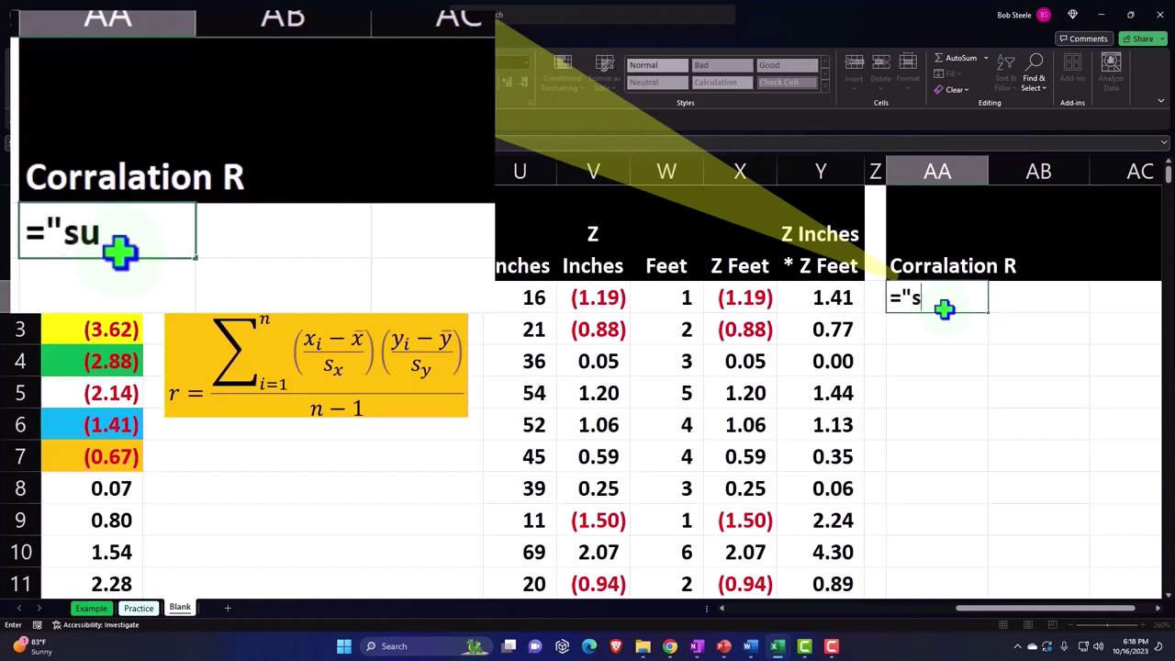
{"action": "type", "text": "\""}
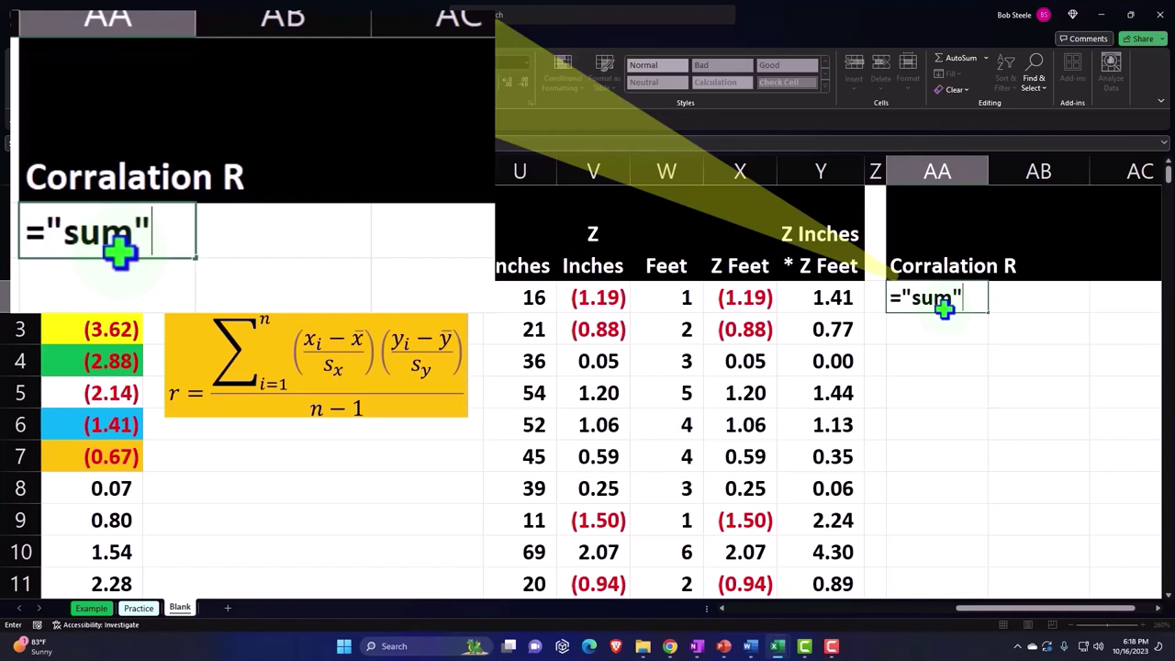
{"action": "type", "text": "&"}
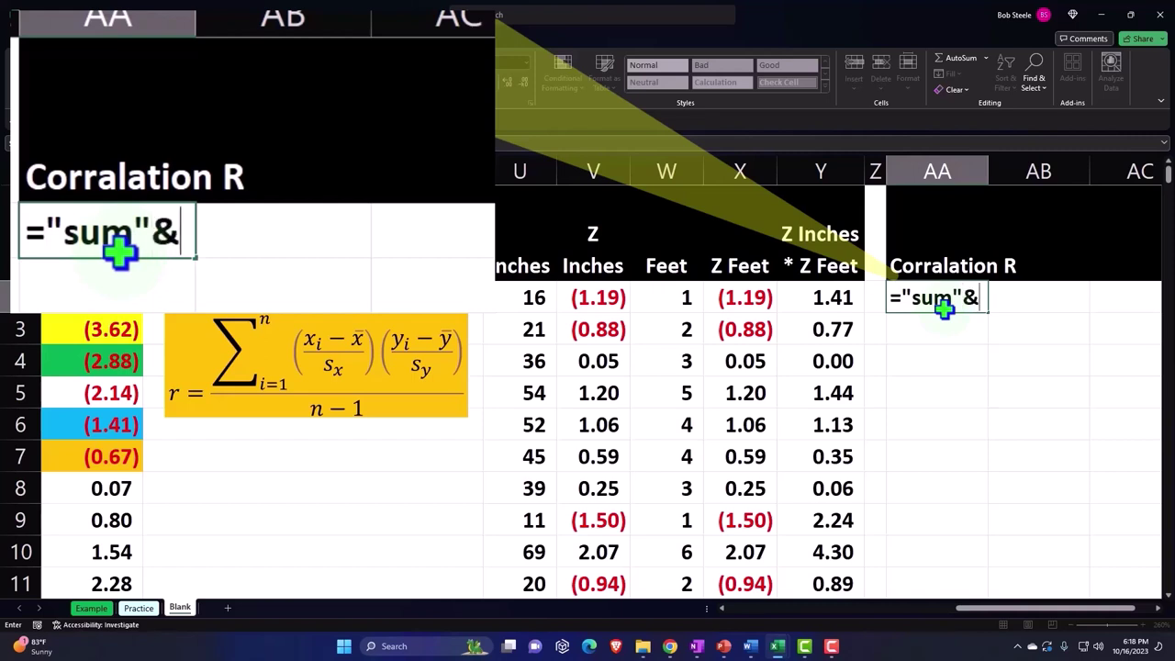
{"action": "left_click", "coordinate": [795, 233]}
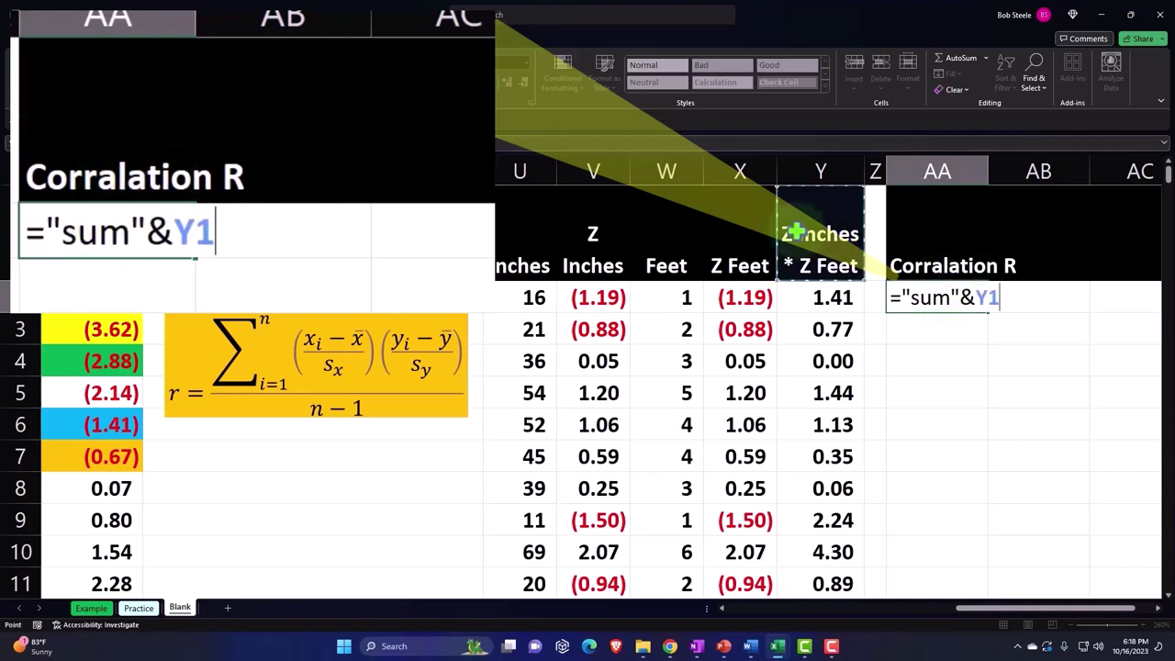
{"action": "key", "text": "Return"}
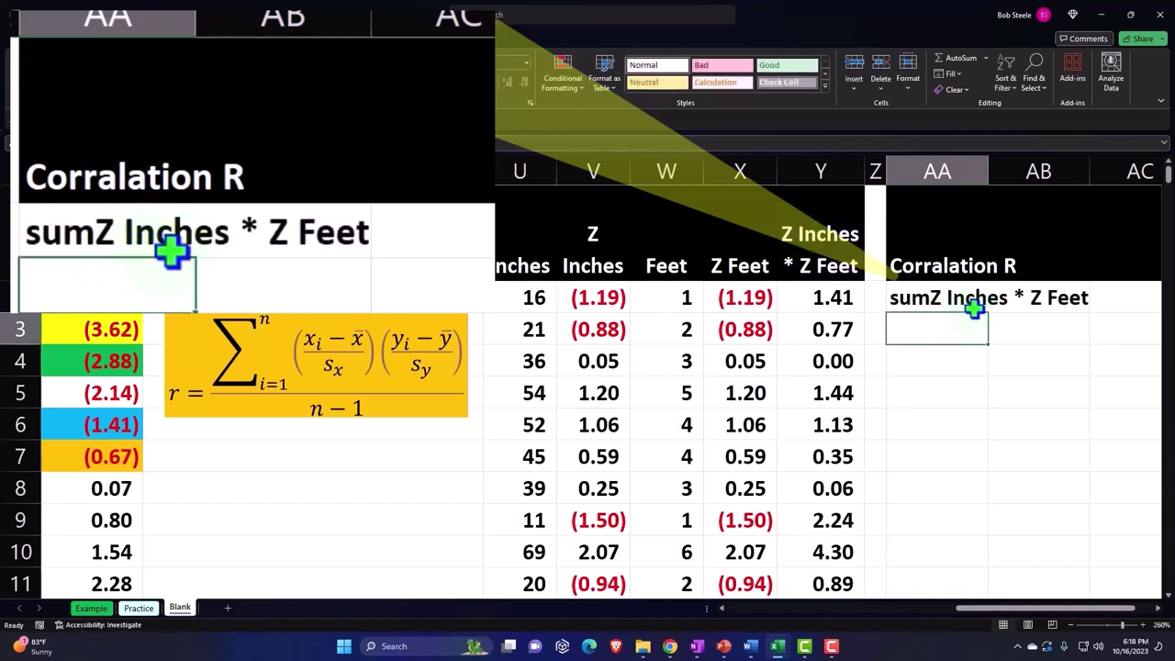
- Add a space after 'sum' in the label and widen column AA to fit it
{"action": "double_click", "coordinate": [932, 299]}
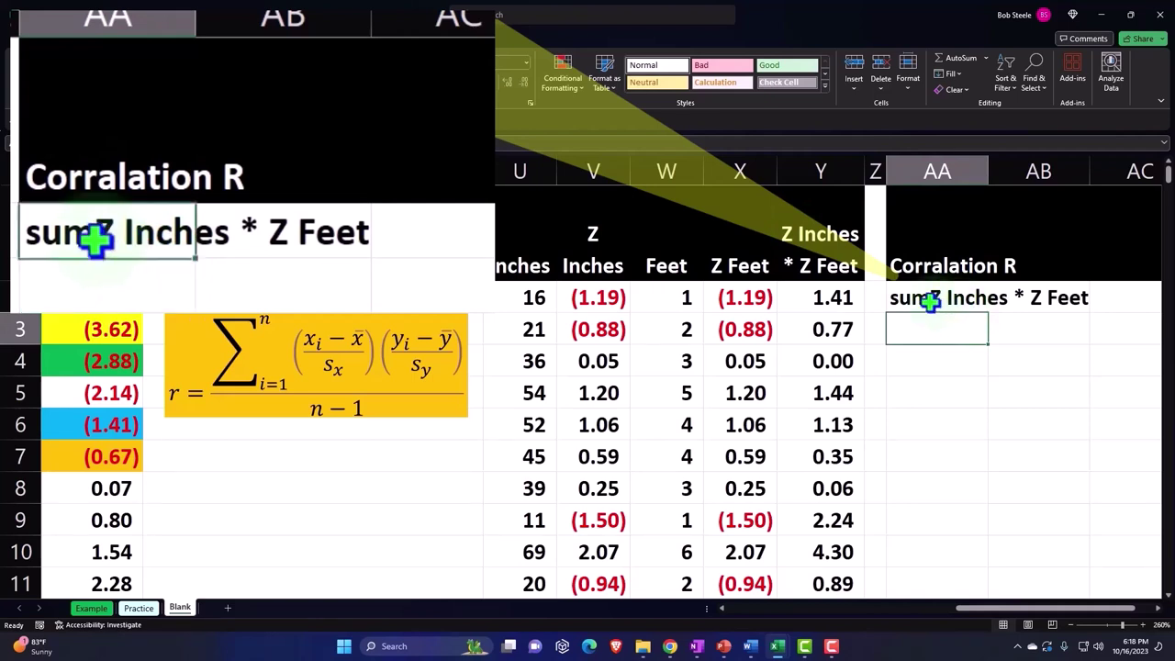
{"action": "left_click", "coordinate": [960, 299]}
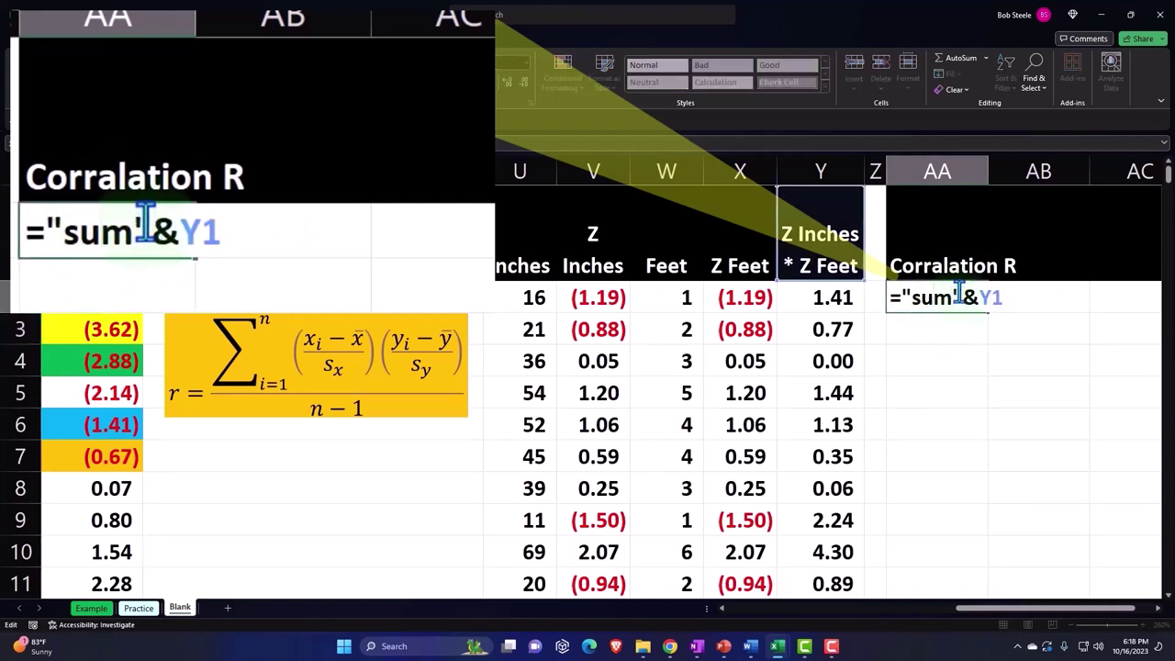
{"action": "type", "text": "\" \""}
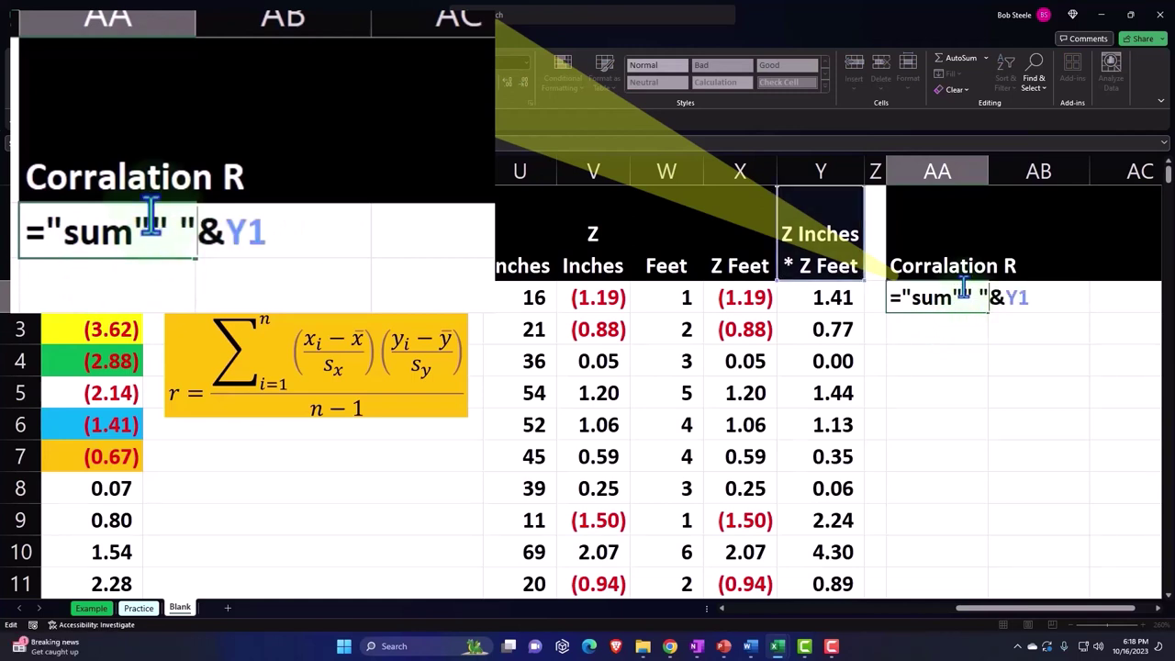
{"action": "left_click", "coordinate": [962, 299]}
{"action": "type", "text": "&"}
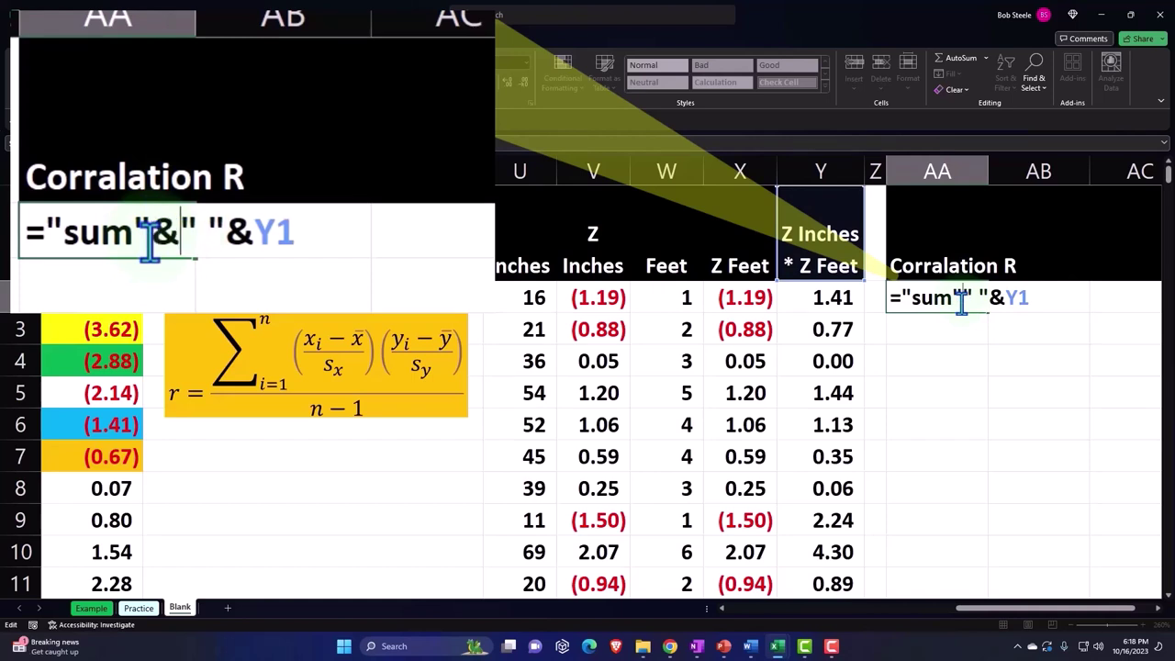
{"action": "key", "text": "Return"}
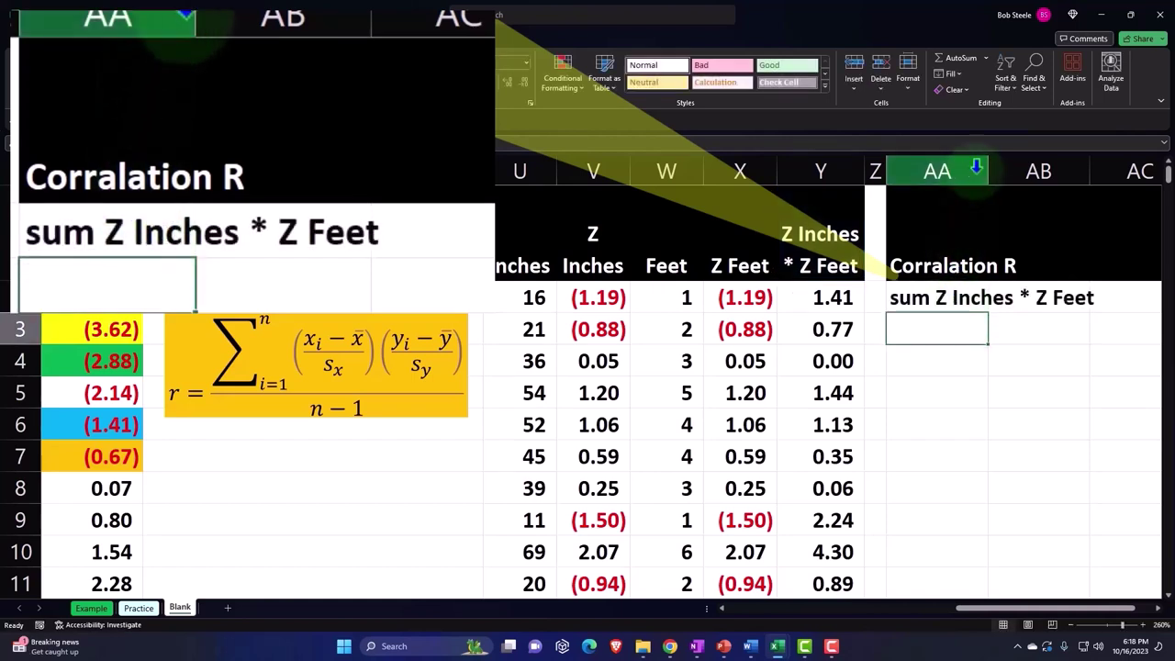
{"action": "left_click_drag", "start_coordinate": [989, 171], "coordinate": [1063, 183]}
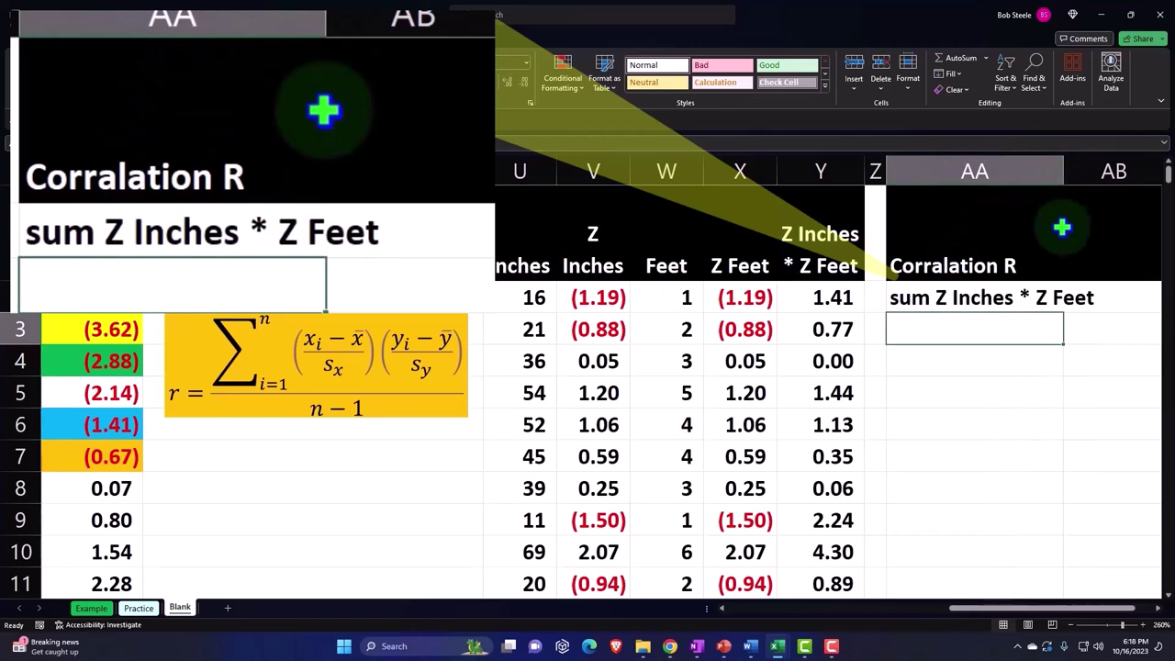
- Enter =SUM(Y2:Y311) in AC2 beside the sum label, totalling 309
{"action": "key", "text": "Right"}
{"action": "key", "text": "Right"}
{"action": "key", "text": "Up"}
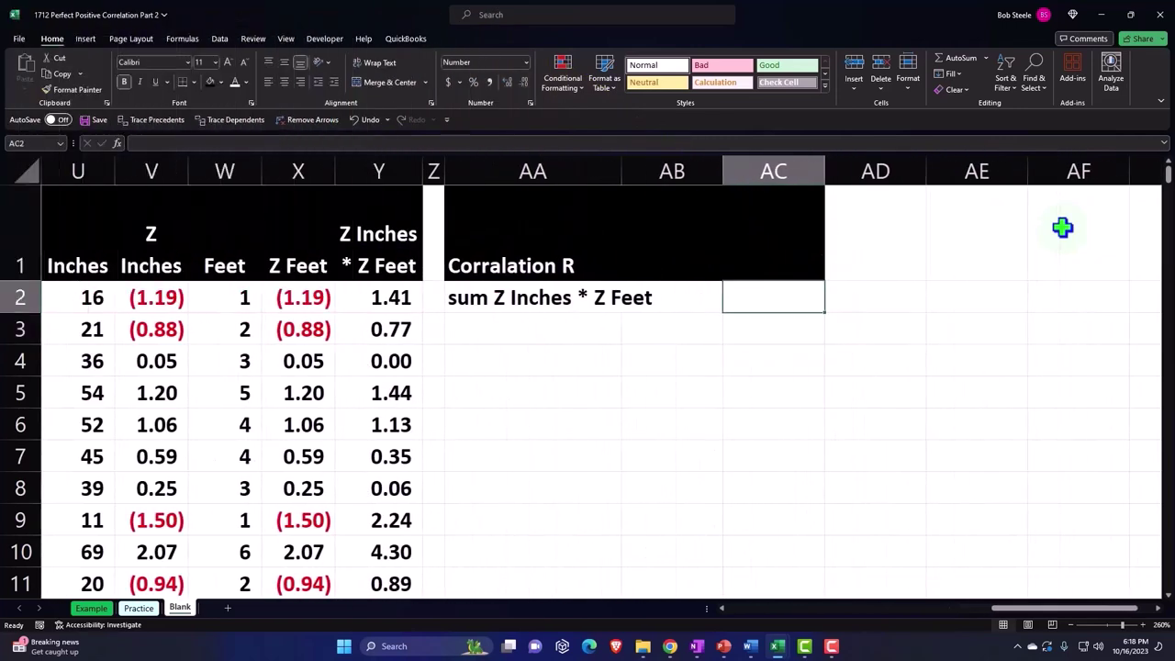
{"action": "type", "text": "=sum"}
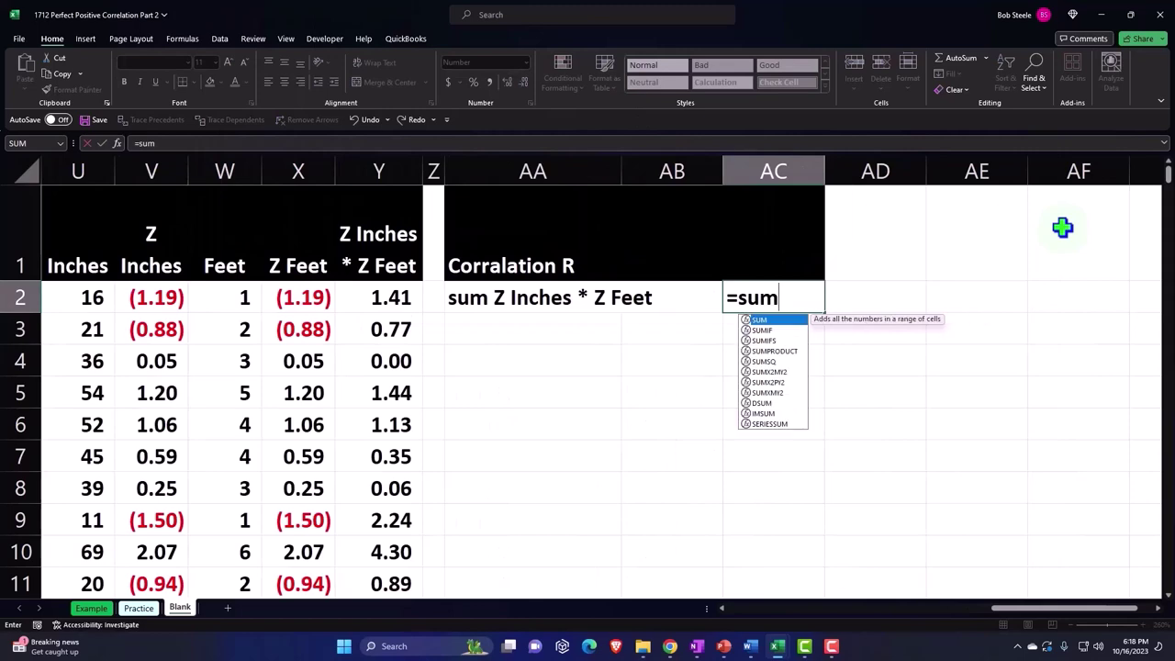
{"action": "type", "text": "("}
{"action": "key", "text": "Left"}
{"action": "key", "text": "Left"}
{"action": "key", "text": "Left"}
{"action": "key", "text": "Left"}
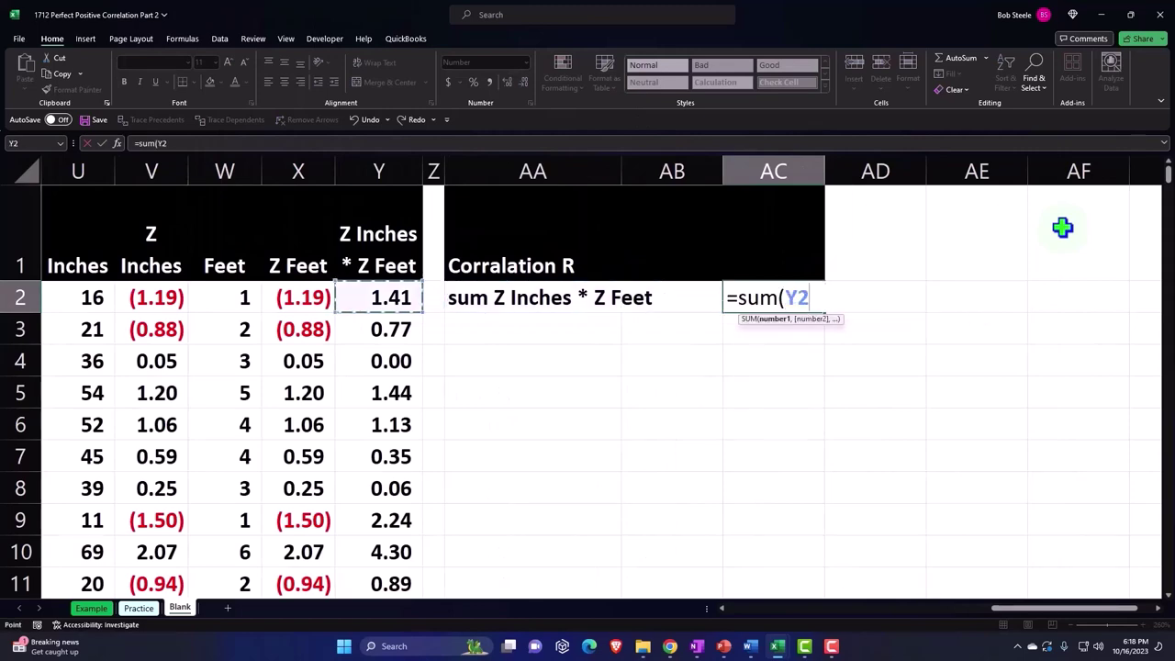
{"action": "key", "text": "ctrl+shift+Down"}
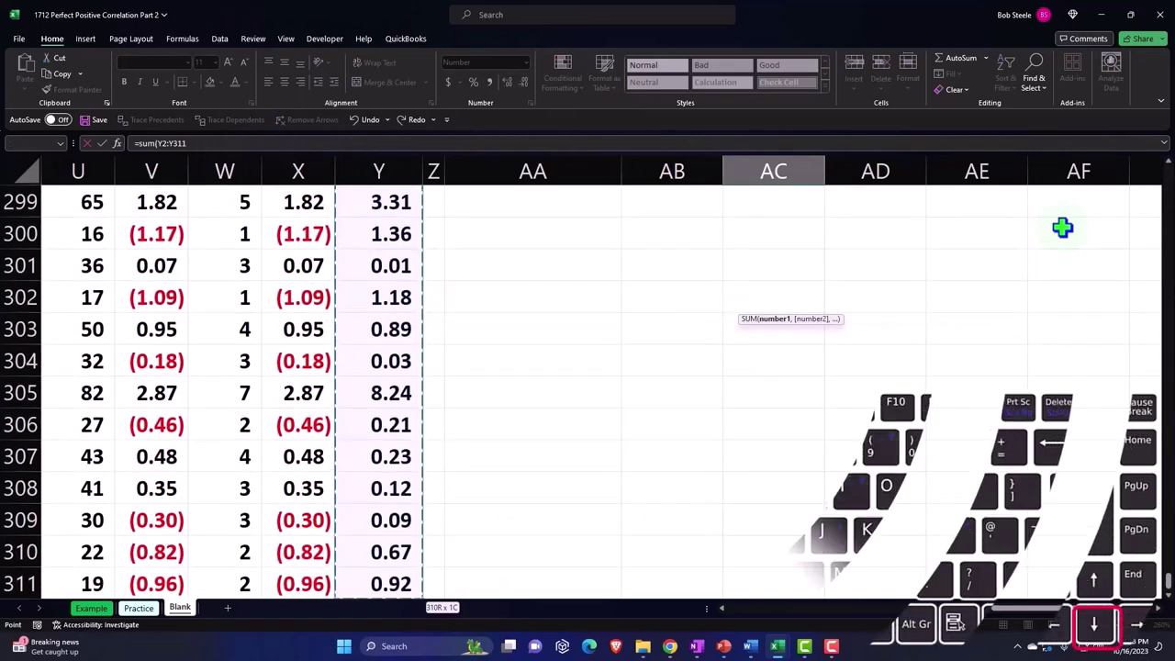
{"action": "key", "text": "Return"}
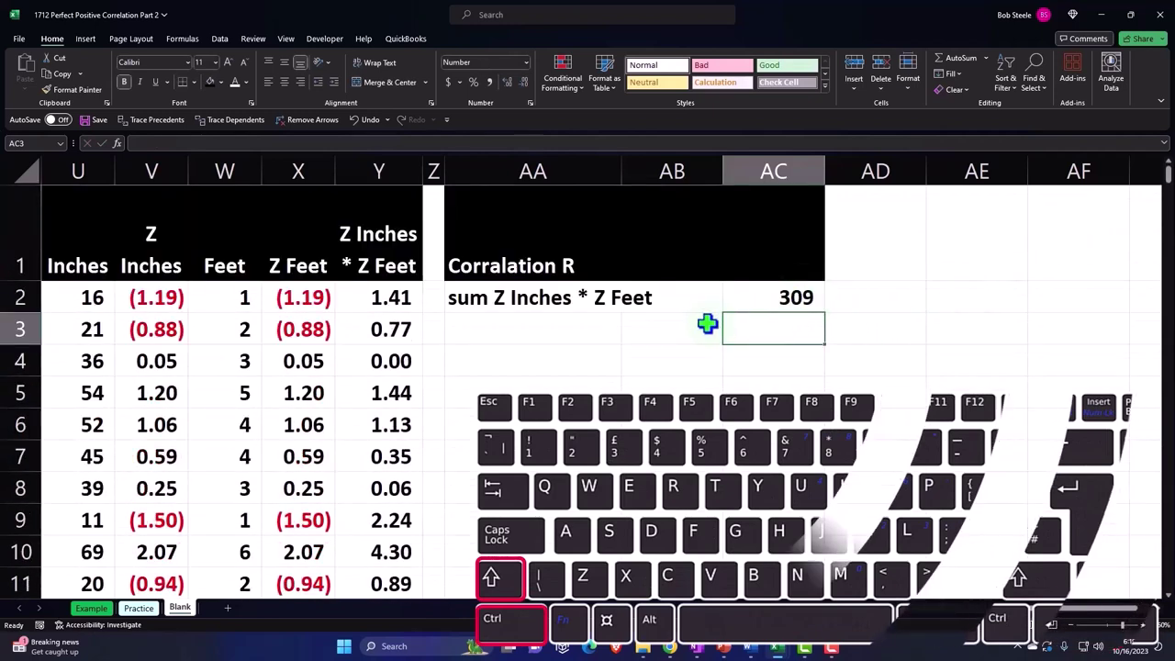
- Enter the label 'n-1:' in AA3 under the sum row
{"action": "left_click", "coordinate": [555, 328]}
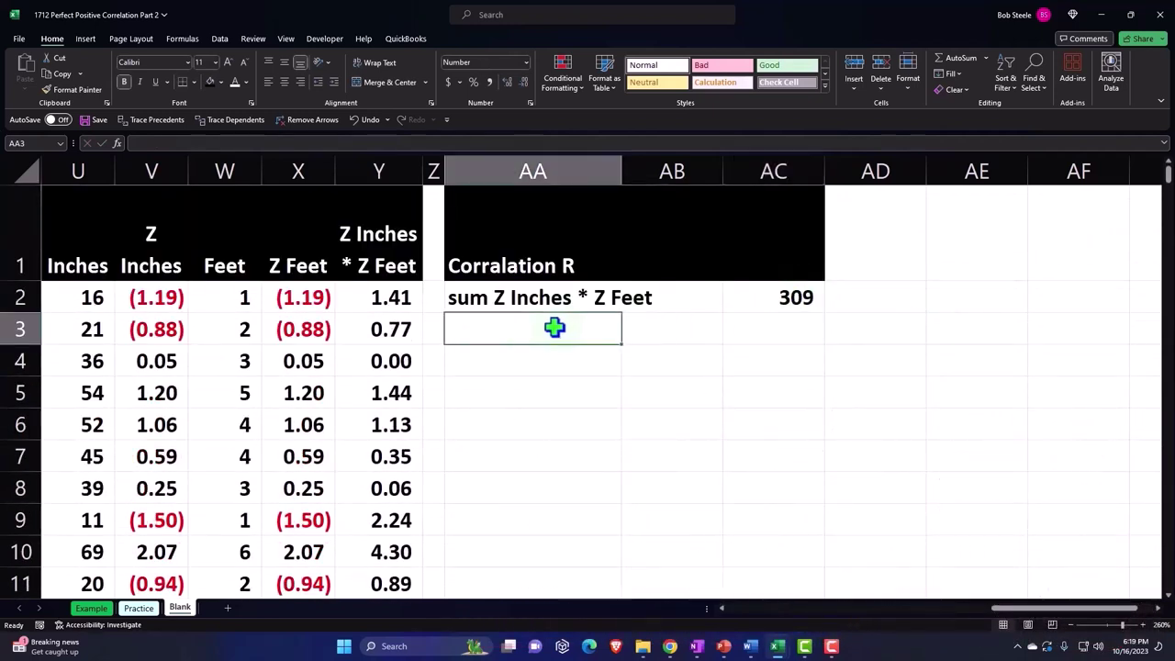
{"action": "key", "text": "Left"}
{"action": "key", "text": "Left"}
{"action": "key", "text": "Left"}
{"action": "key", "text": "Left"}
{"action": "key", "text": "Left"}
{"action": "key", "text": "Left"}
{"action": "key", "text": "Left"}
{"action": "key", "text": "Left"}
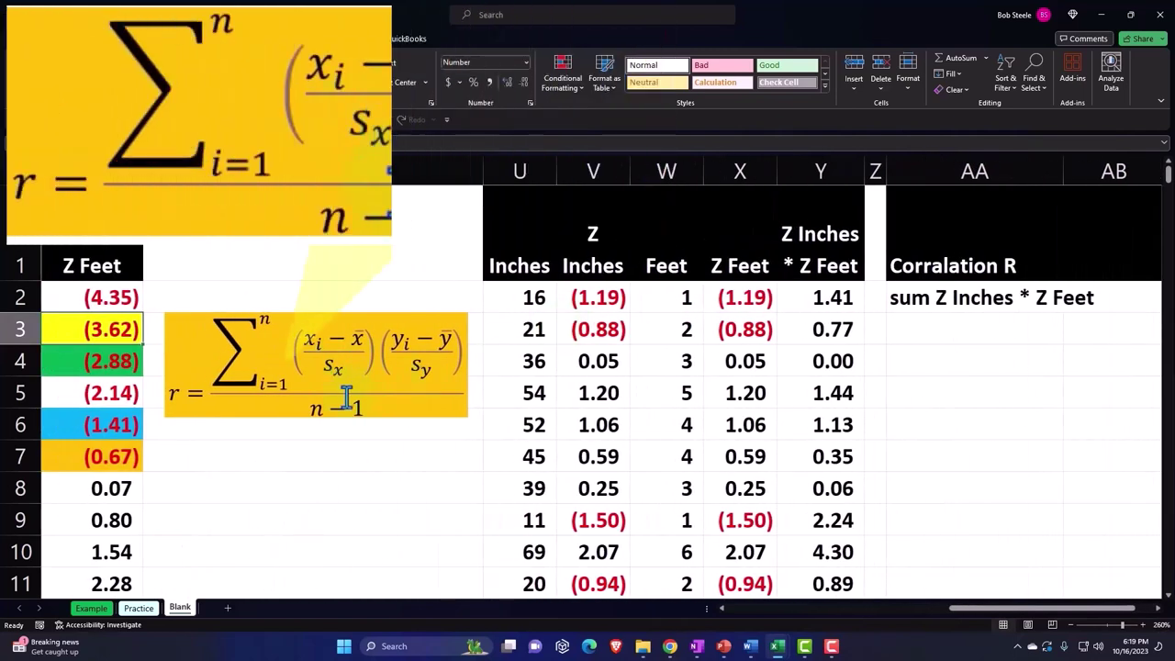
{"action": "left_click", "coordinate": [986, 337]}
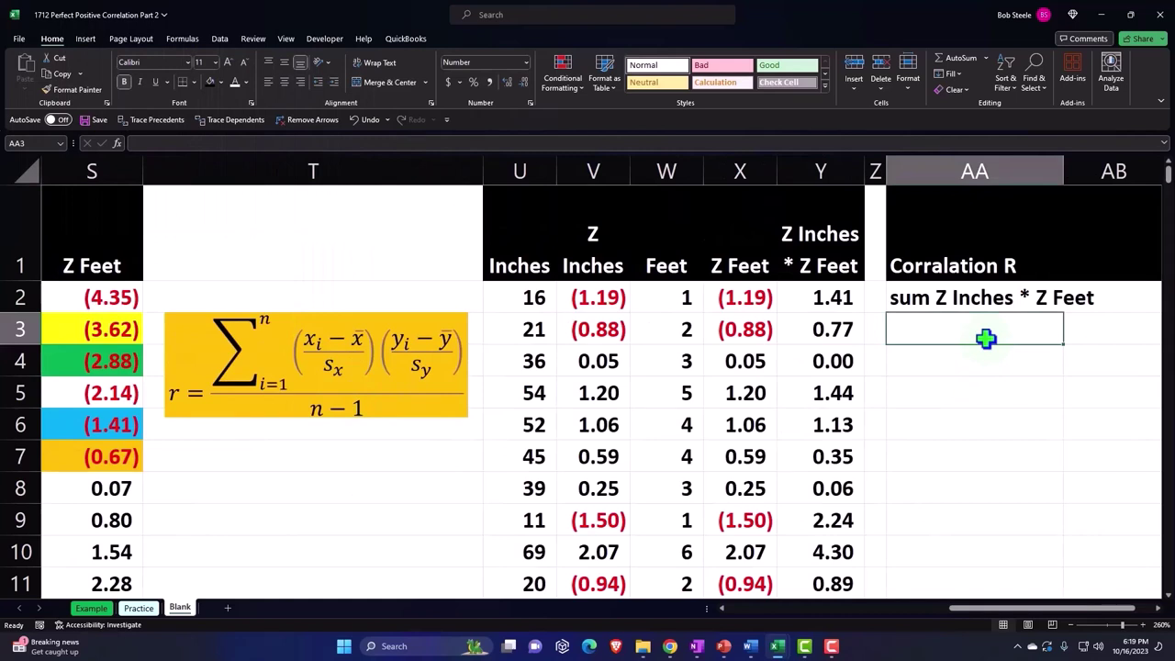
{"action": "type", "text": "N-1"}
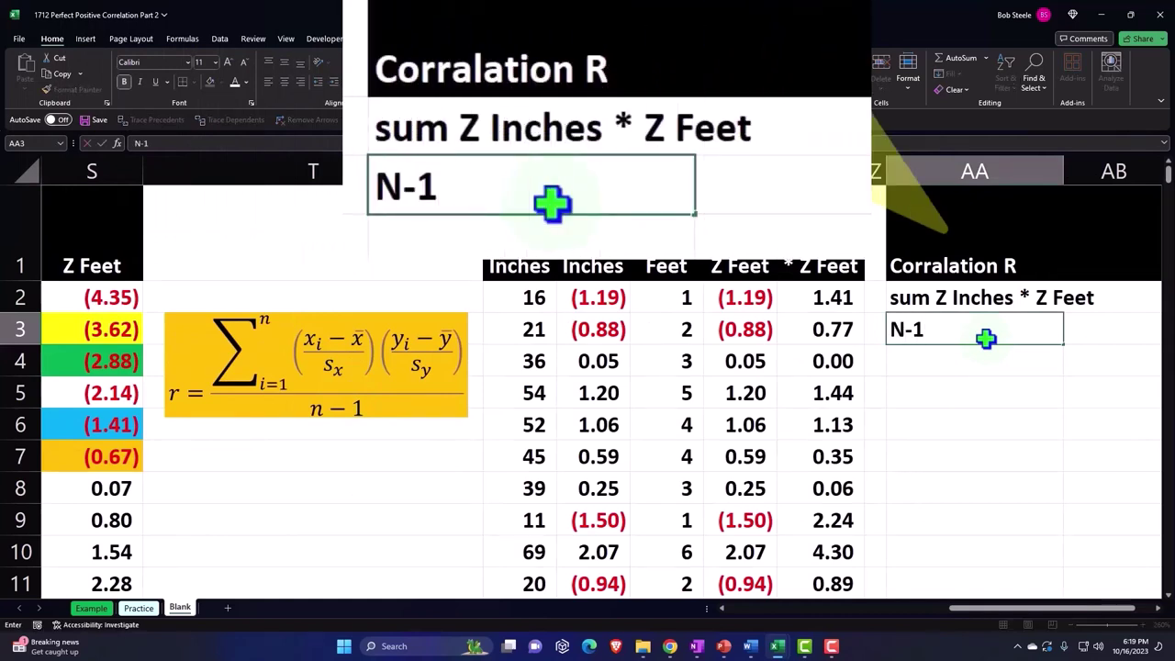
{"action": "key", "text": "BackSpace"}
{"action": "key", "text": "BackSpace"}
{"action": "key", "text": "BackSpace"}
{"action": "type", "text": "n"}
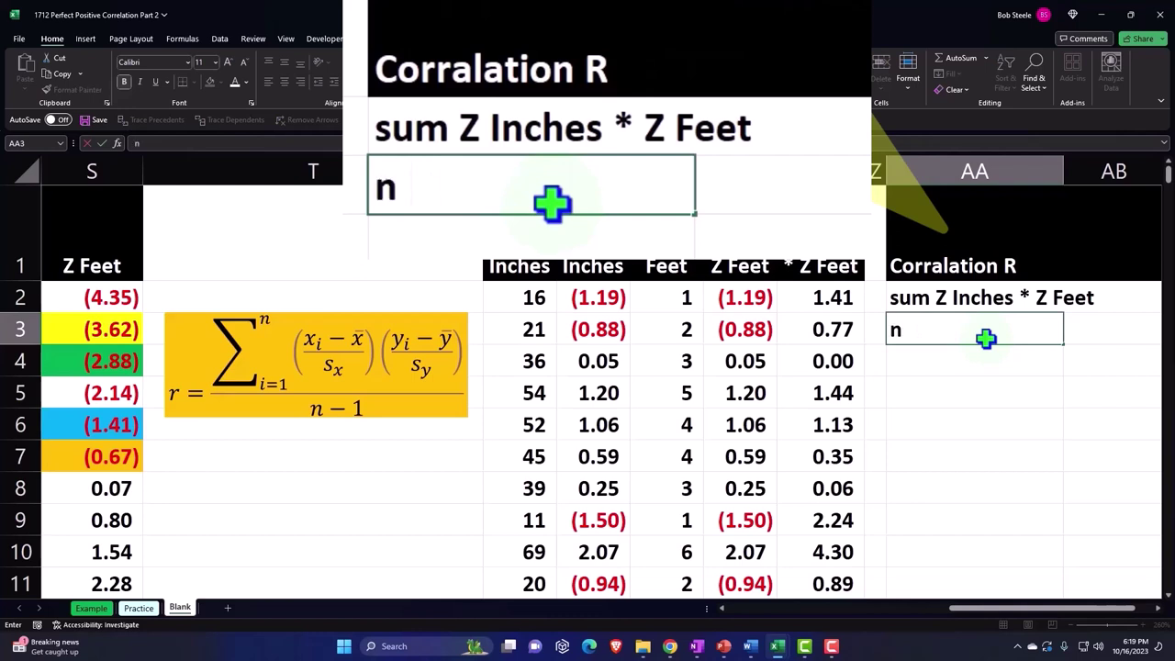
{"action": "type", "text": "-1:"}
{"action": "key", "text": "Return"}
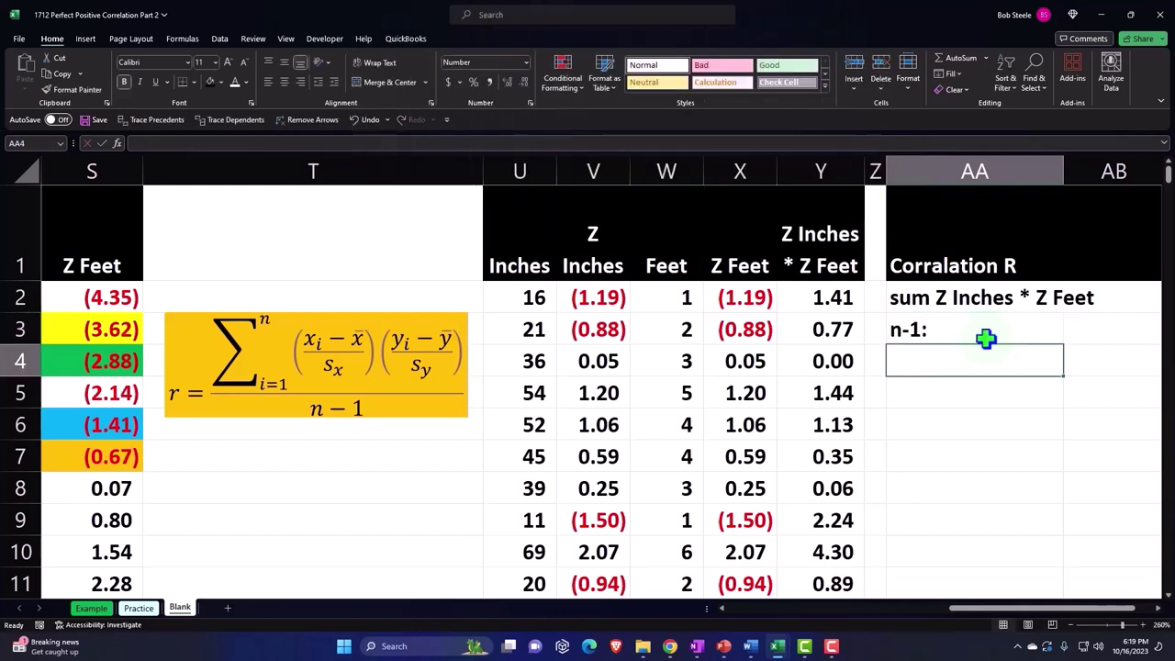
- Trim the autocompleted entry in AA4 down to the label 'n'
{"action": "scroll", "coordinate": [985, 338], "scroll_direction": "right", "scroll_amount": 1}
{"action": "type", "text": "n"}
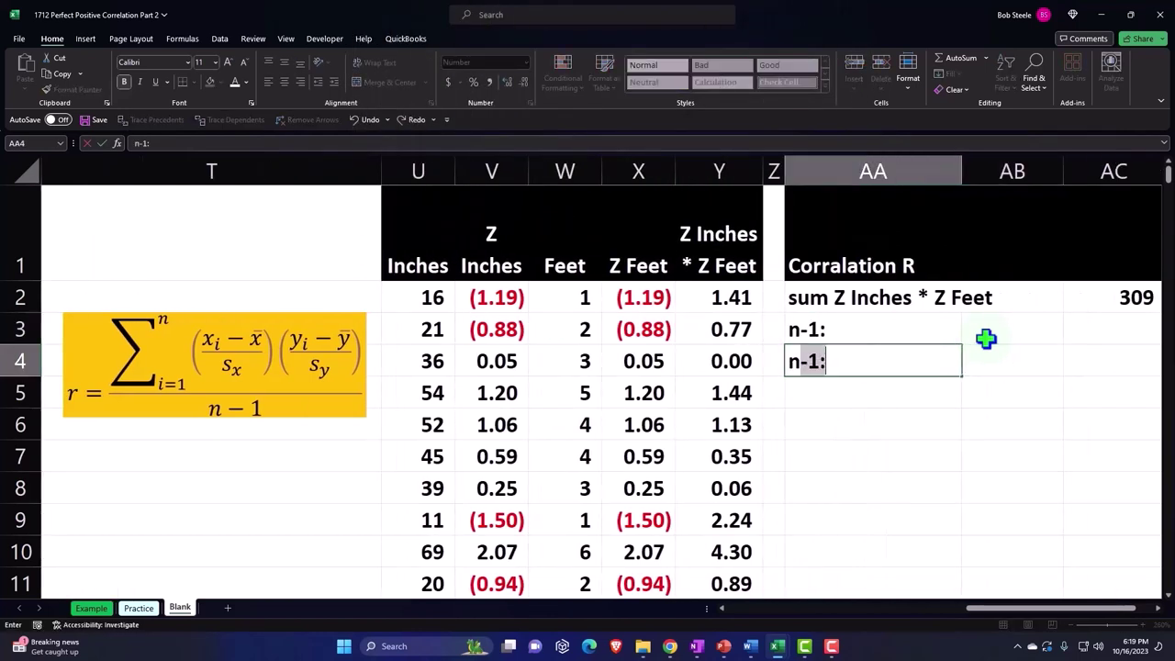
{"action": "key", "text": "Tab"}
{"action": "key", "text": "Left"}
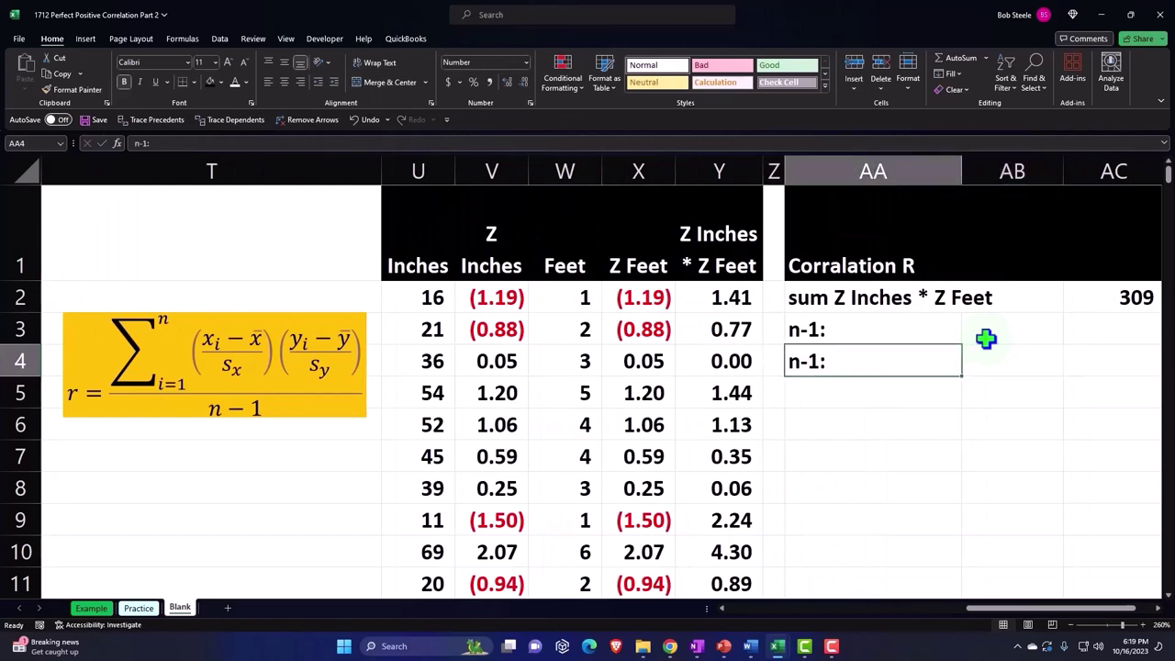
{"action": "key", "text": "Right"}
{"action": "key", "text": "Right"}
{"action": "key", "text": "Left"}
{"action": "key", "text": "Left"}
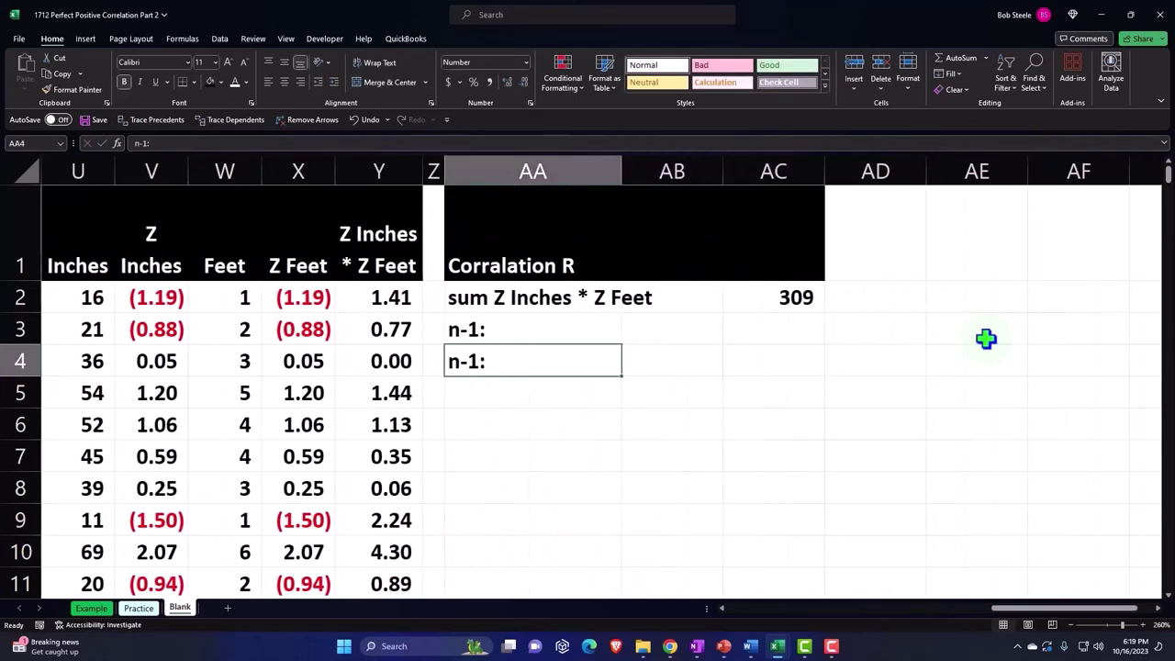
{"action": "key", "text": "F2"}
{"action": "key", "text": "BackSpace"}
{"action": "key", "text": "BackSpace"}
{"action": "key", "text": "BackSpace"}
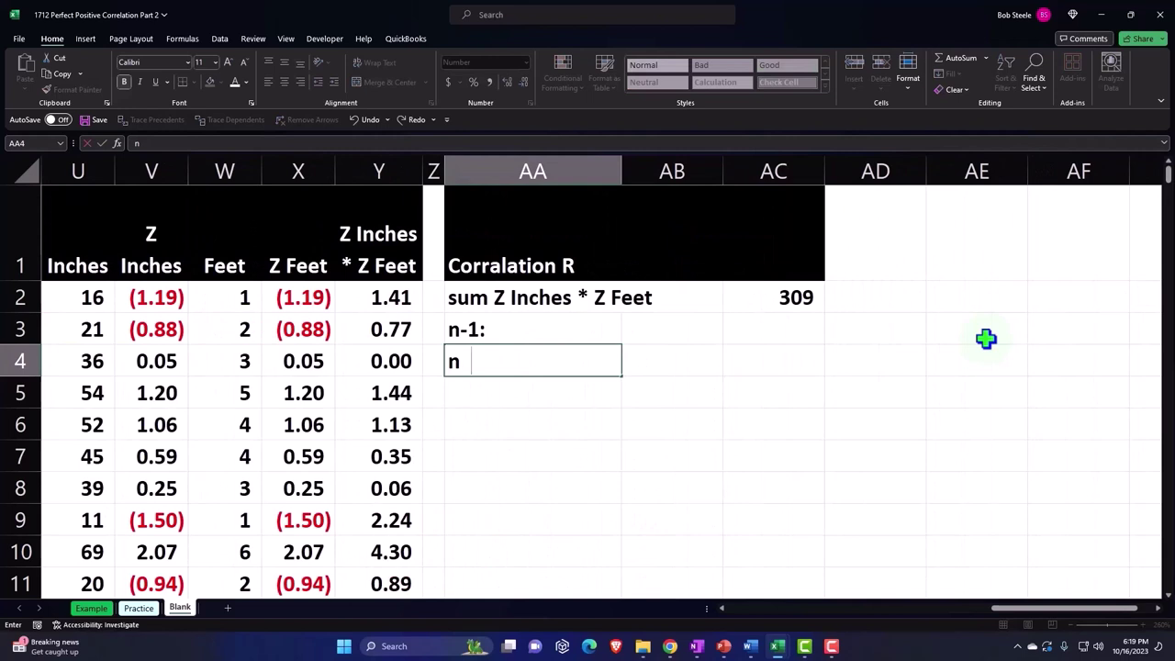
{"action": "key", "text": "Tab"}
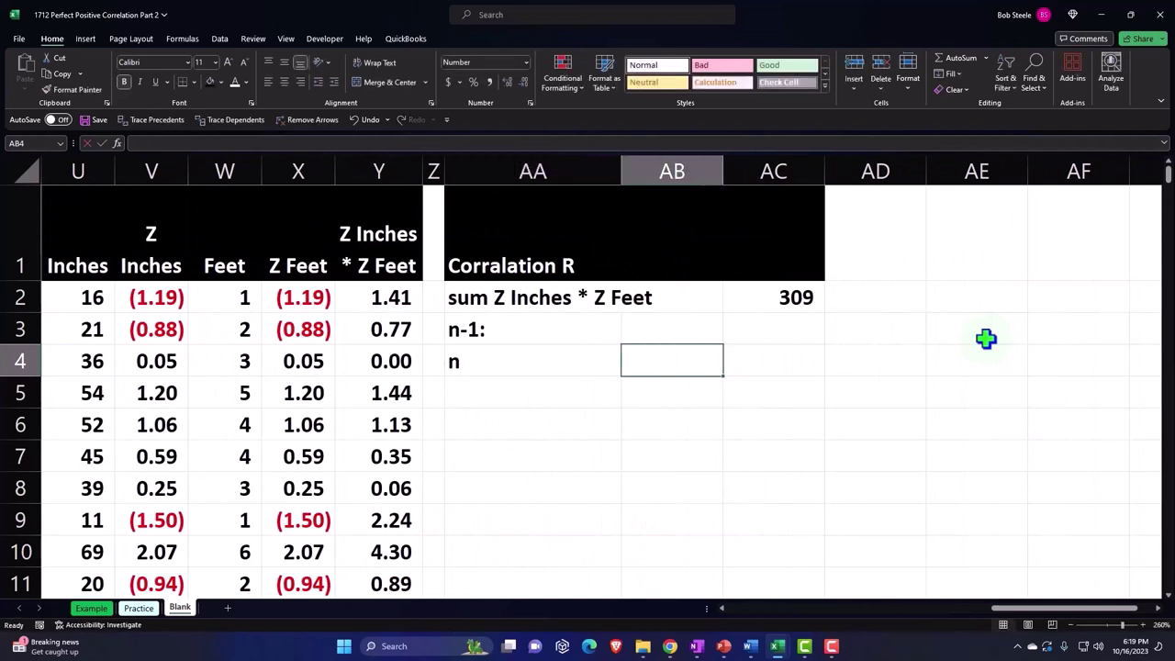
- Enter =COUNT(Y2:Y311) beside the n label, returning 310
{"action": "type", "text": "="}
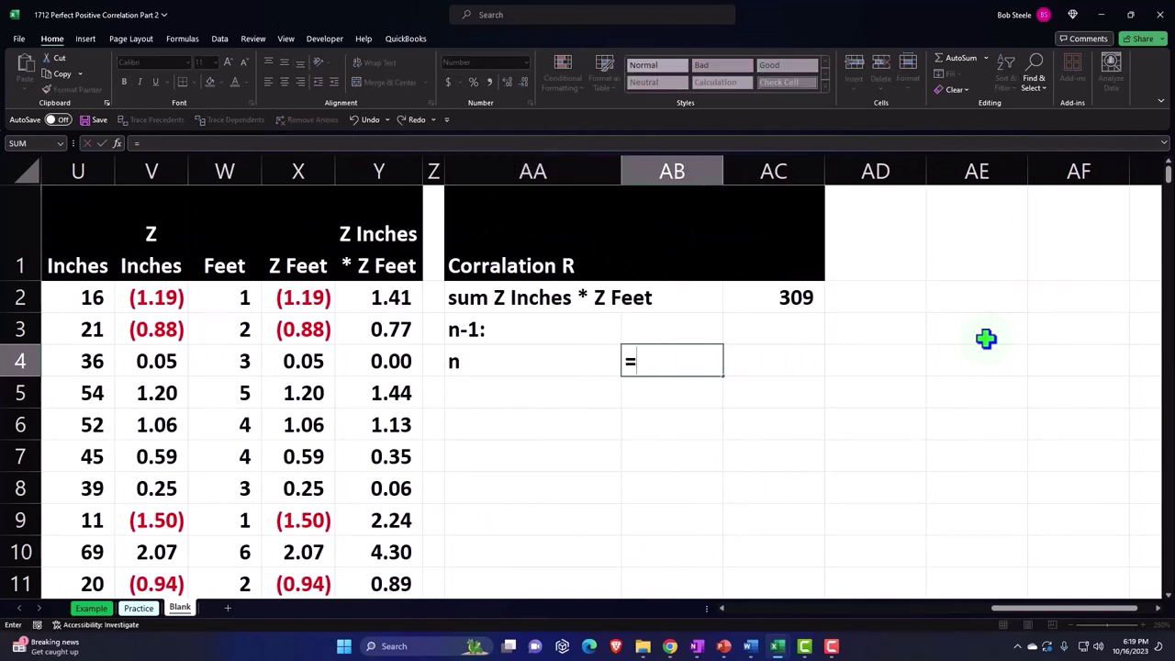
{"action": "type", "text": "s"}
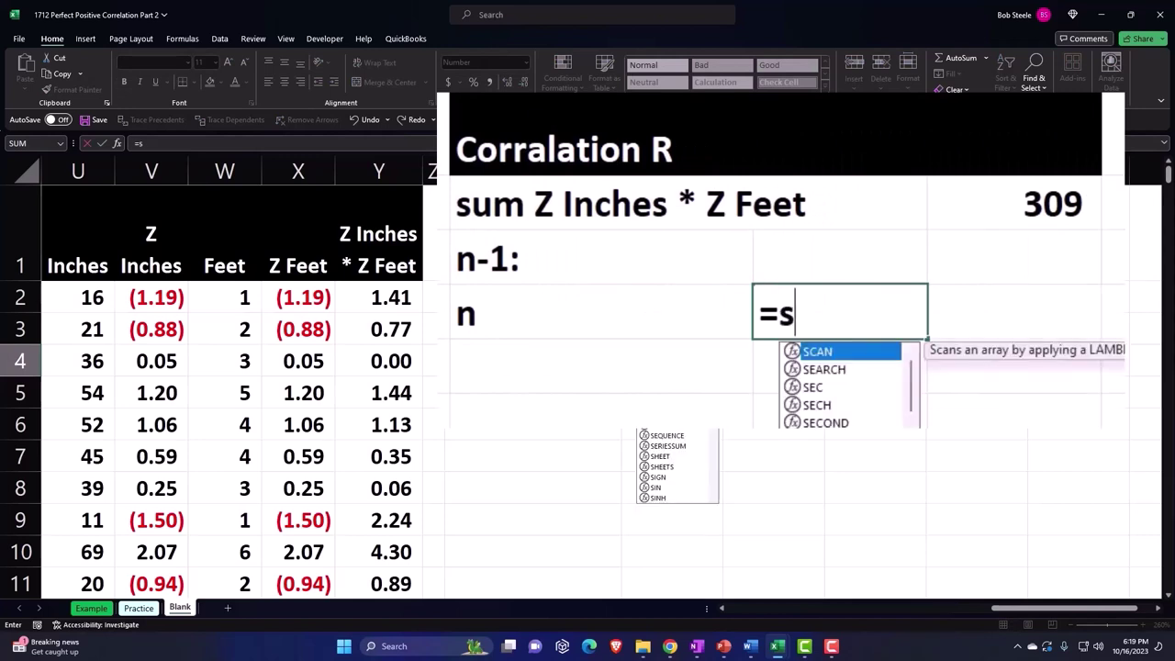
{"action": "key", "text": "BackSpace"}
{"action": "type", "text": "coun"}
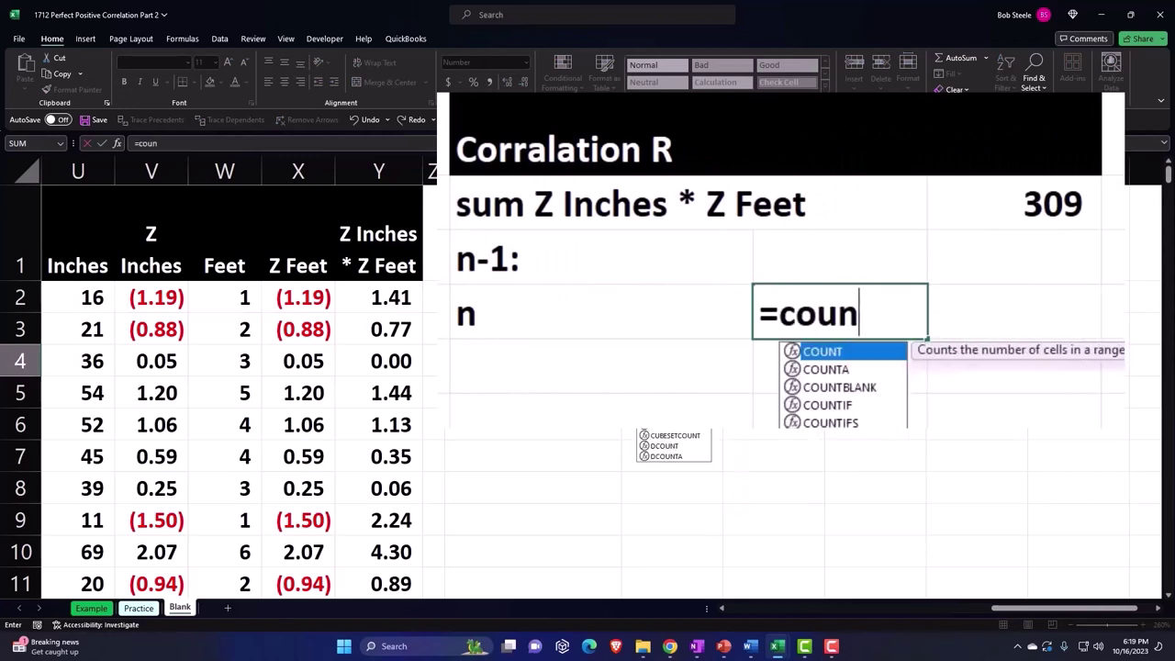
{"action": "key", "text": "Tab"}
{"action": "key", "text": "Left"}
{"action": "key", "text": "Up"}
{"action": "key", "text": "Up"}
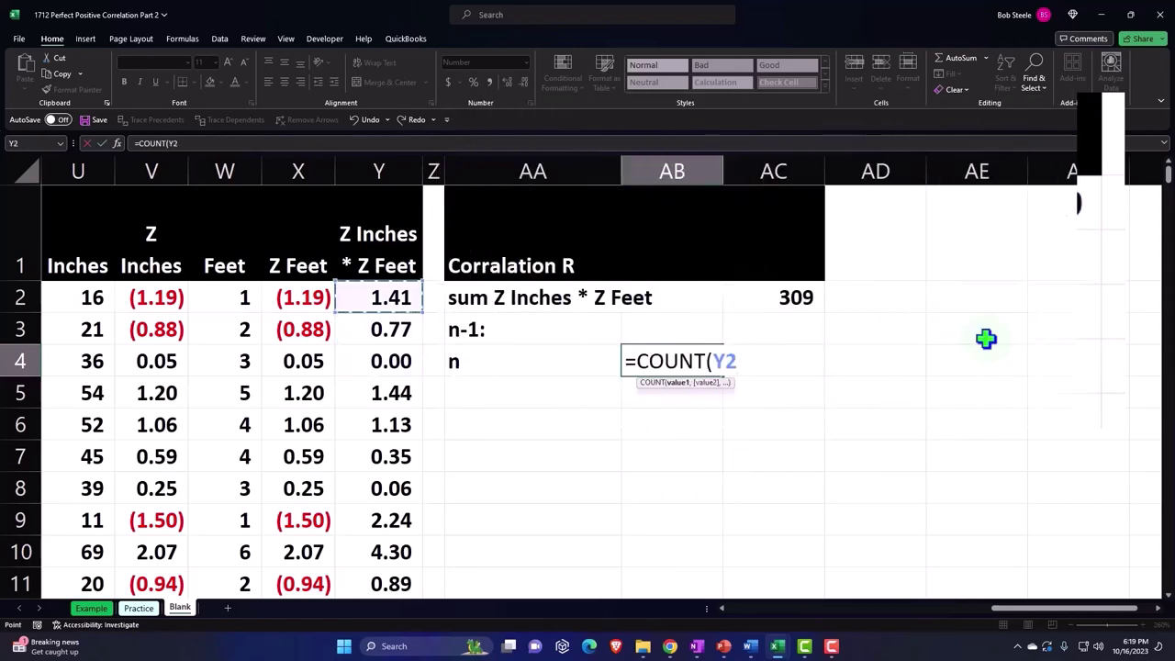
{"action": "key", "text": "ctrl+shift+Down"}
{"action": "key", "text": "Return"}
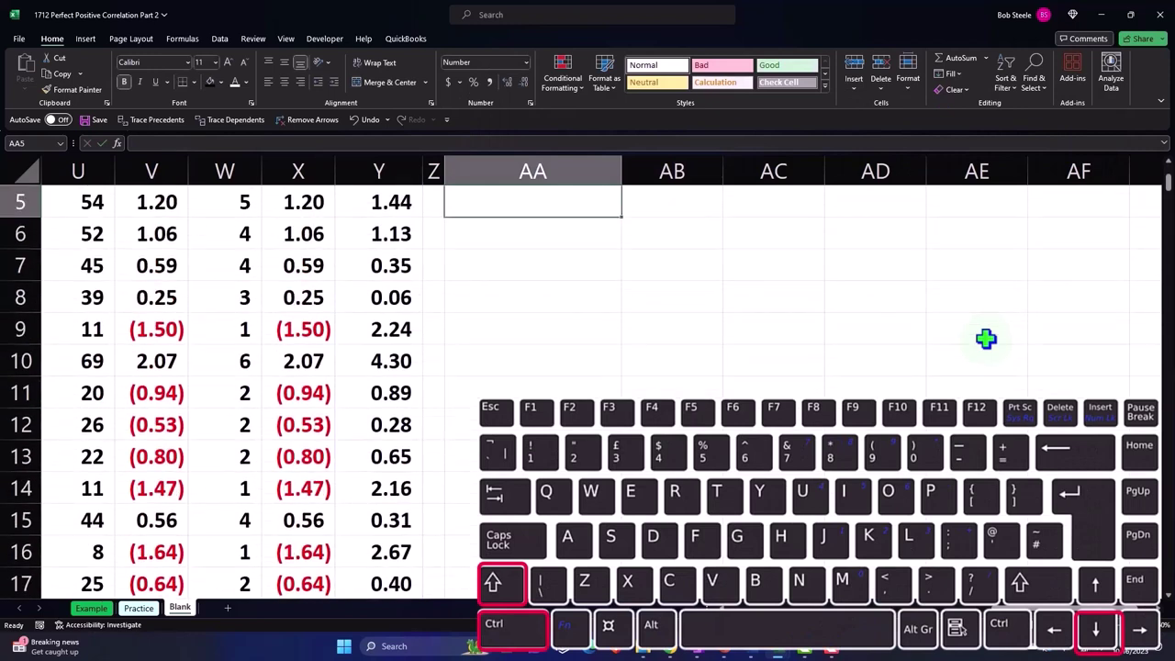
{"action": "left_click", "coordinate": [703, 395]}
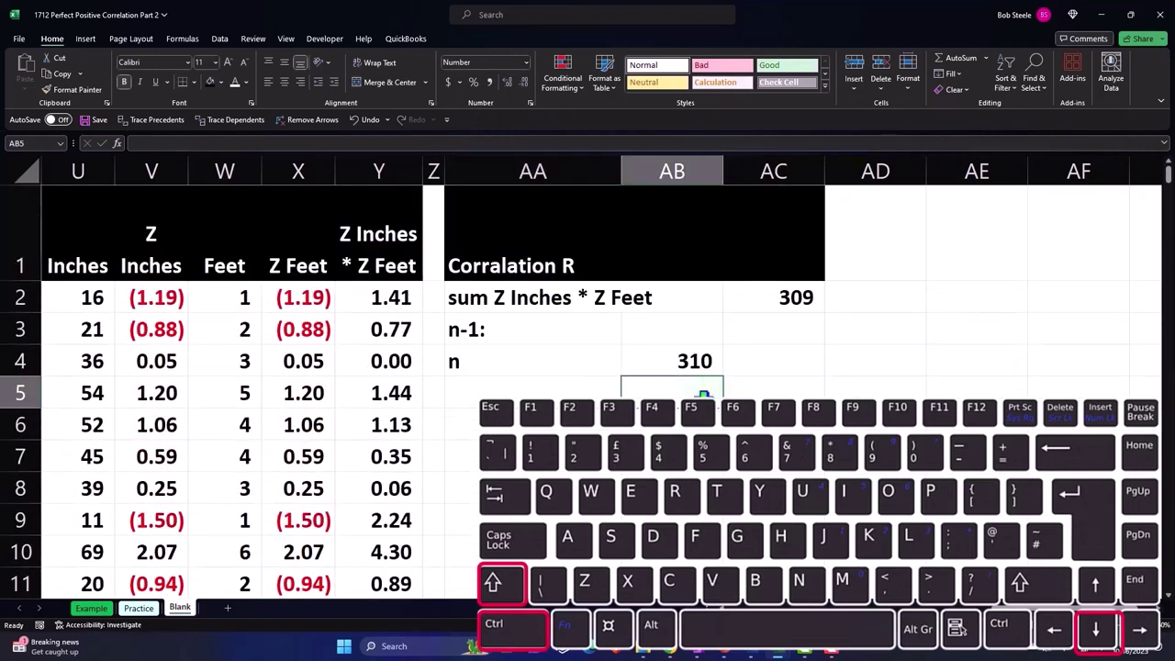
{"action": "key", "text": "Left"}
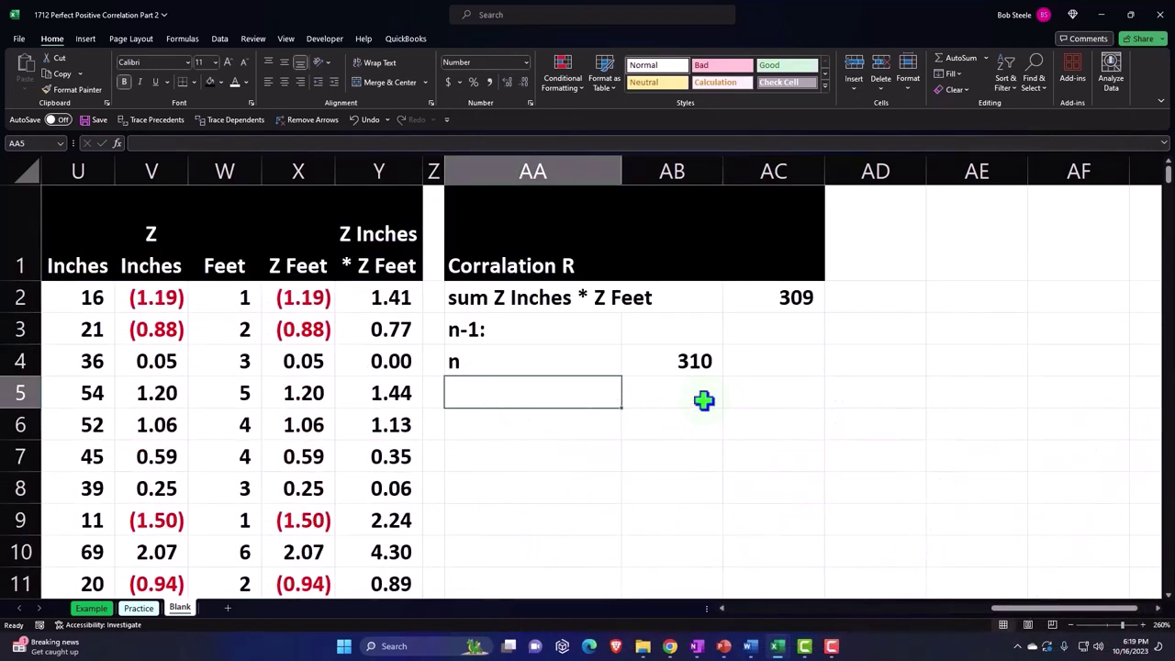
- Label AA5 'less 1' and put the value 1 beside it
{"action": "type", "text": "I"}
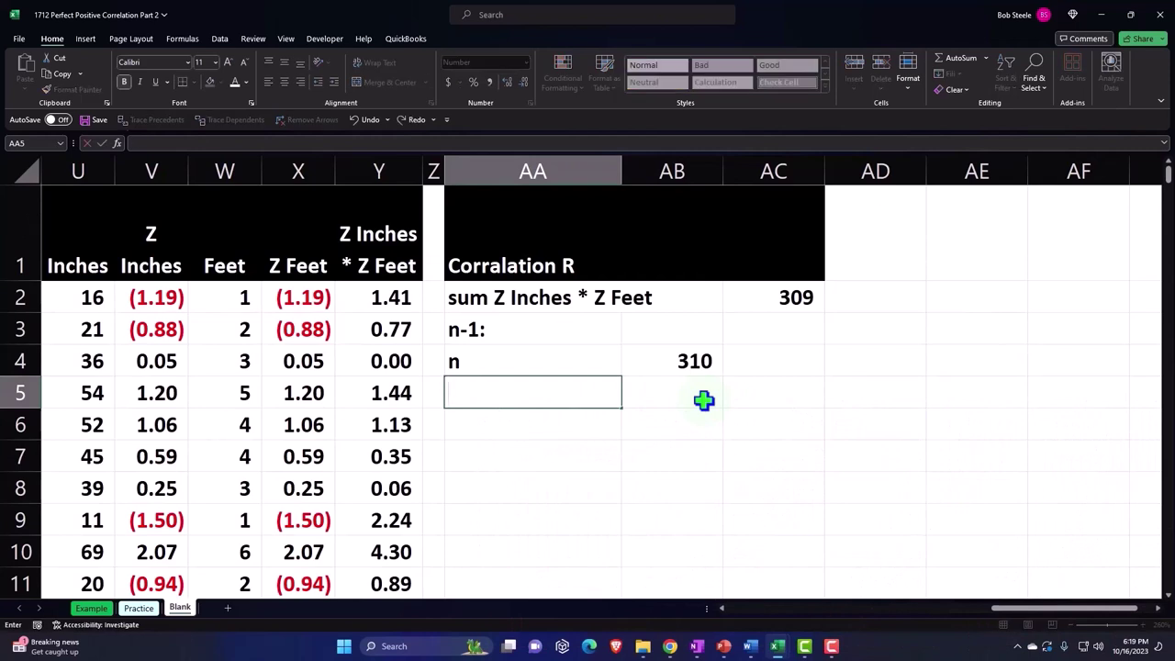
{"action": "type", "text": ";e"}
{"action": "key", "text": "BackSpace"}
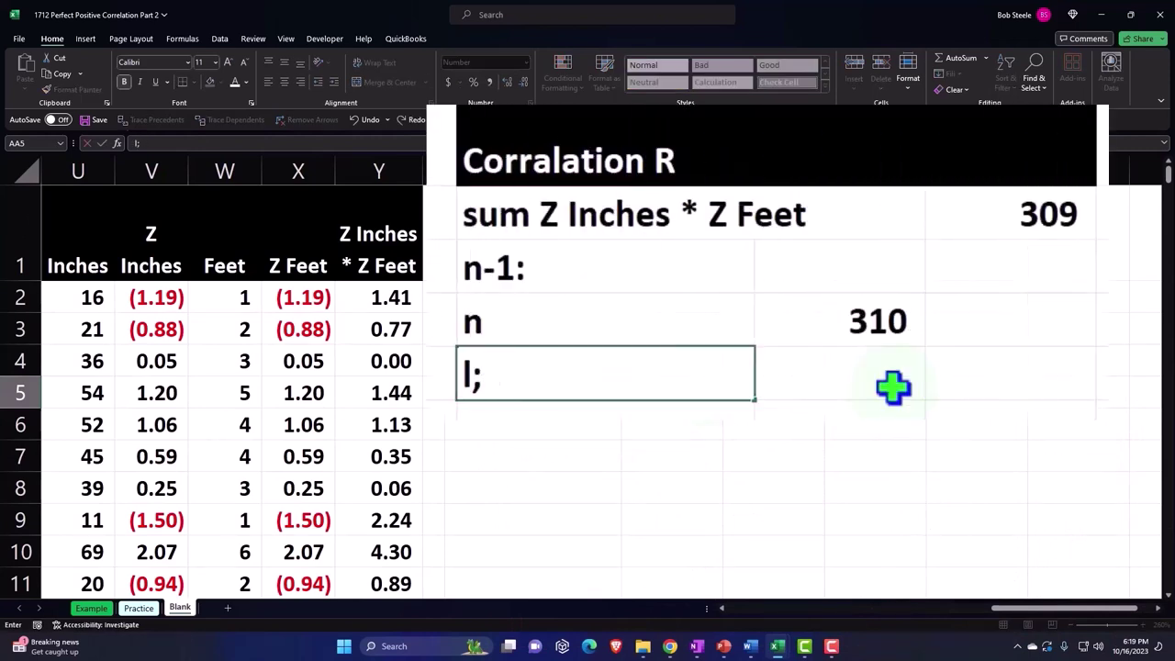
{"action": "key", "text": "BackSpace"}
{"action": "type", "text": "ess"}
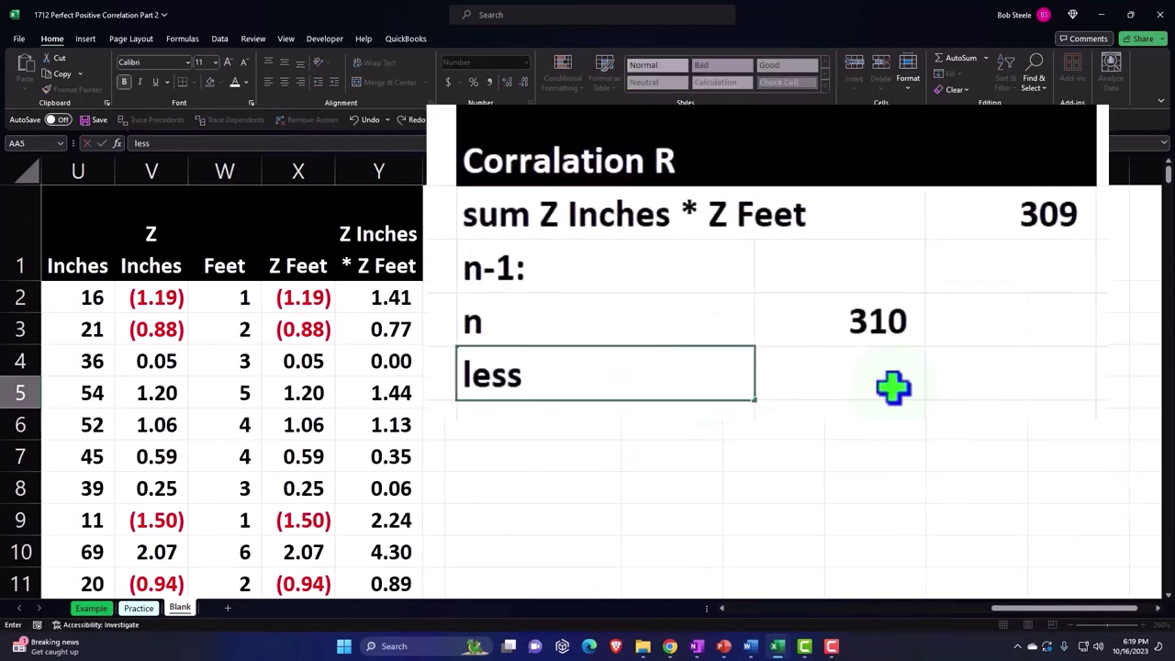
{"action": "type", "text": " 1"}
{"action": "key", "text": "Return"}
{"action": "left_click", "coordinate": [894, 387]}
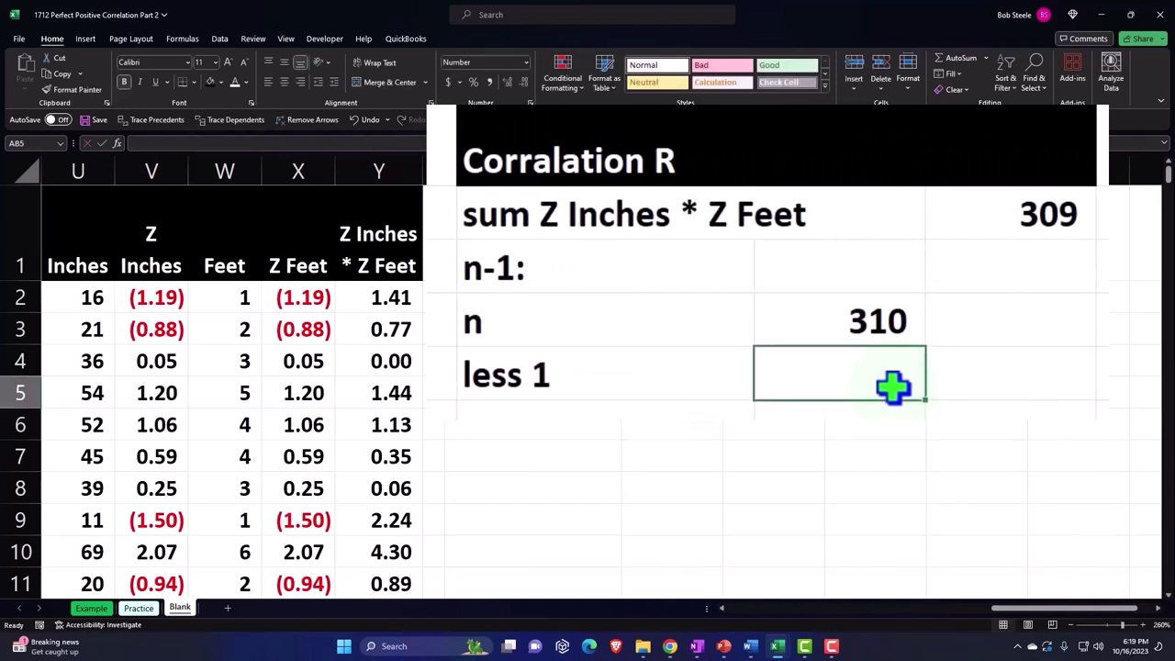
{"action": "key", "text": "Down"}
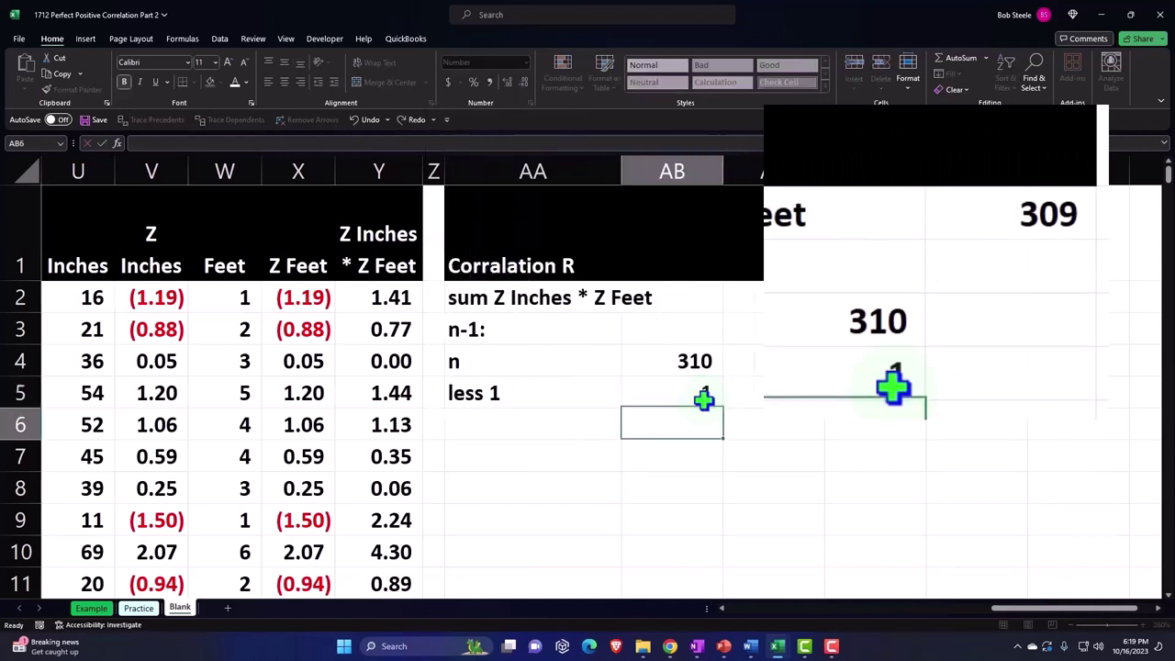
{"action": "key", "text": "Left"}
{"action": "key", "text": "Left"}
{"action": "key", "text": "Left"}
{"action": "key", "text": "Left"}
{"action": "key", "text": "Left"}
{"action": "key", "text": "Left"}
{"action": "key", "text": "Left"}
{"action": "key", "text": "Left"}
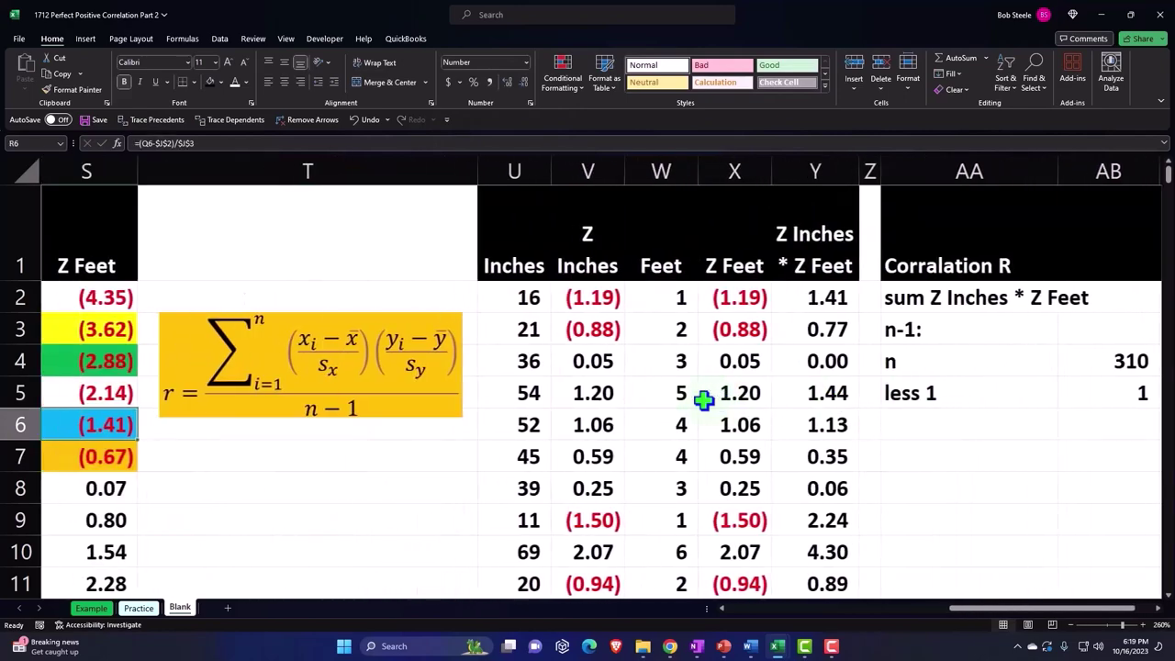